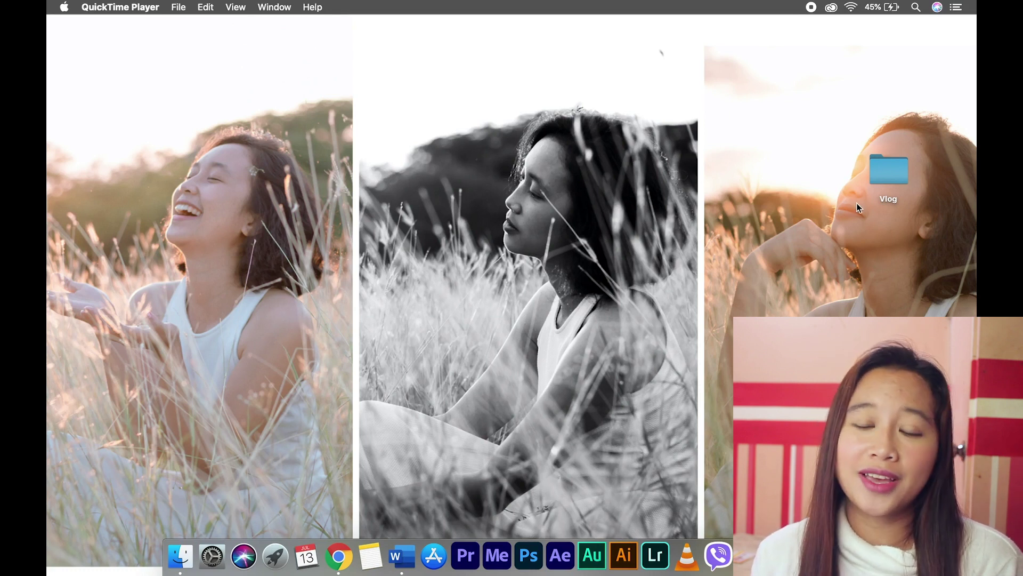
# Open the Vlog folder, inspect its Photos, Overlays, Videos and Music Bg subfolders, then minimize it.
pyautogui.doubleClick(888, 170)
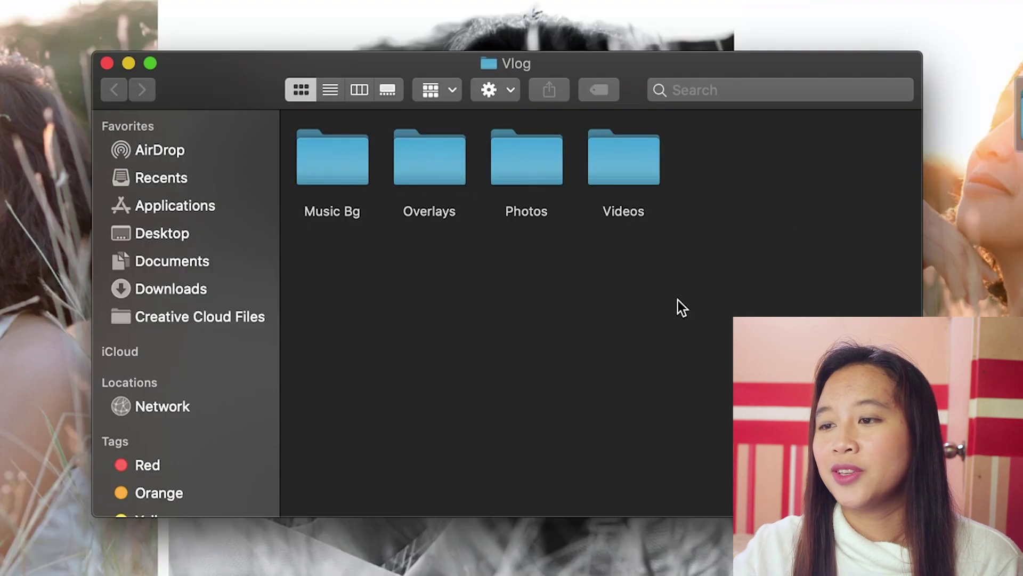
pyautogui.click(529, 174)
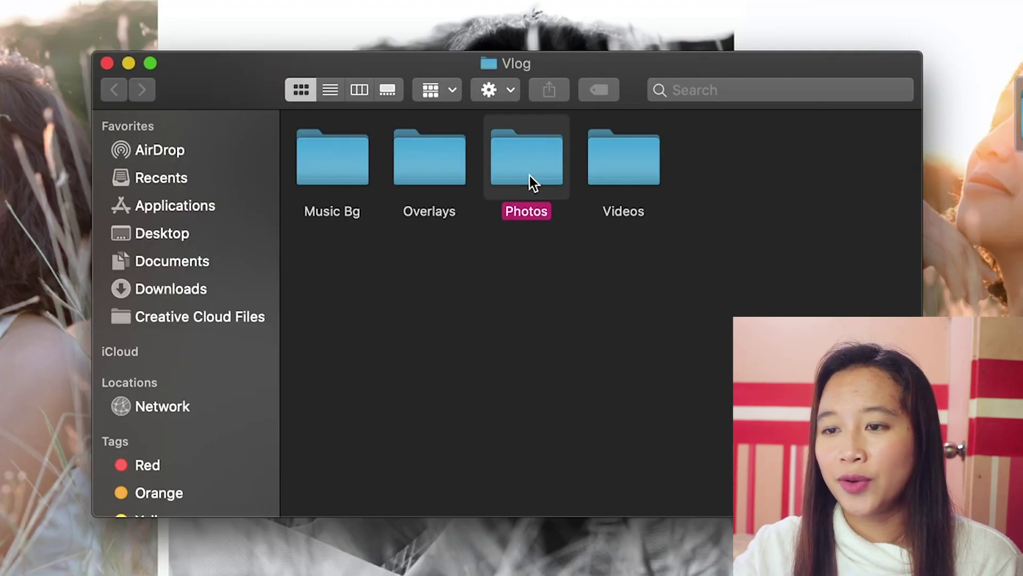
pyautogui.click(434, 179)
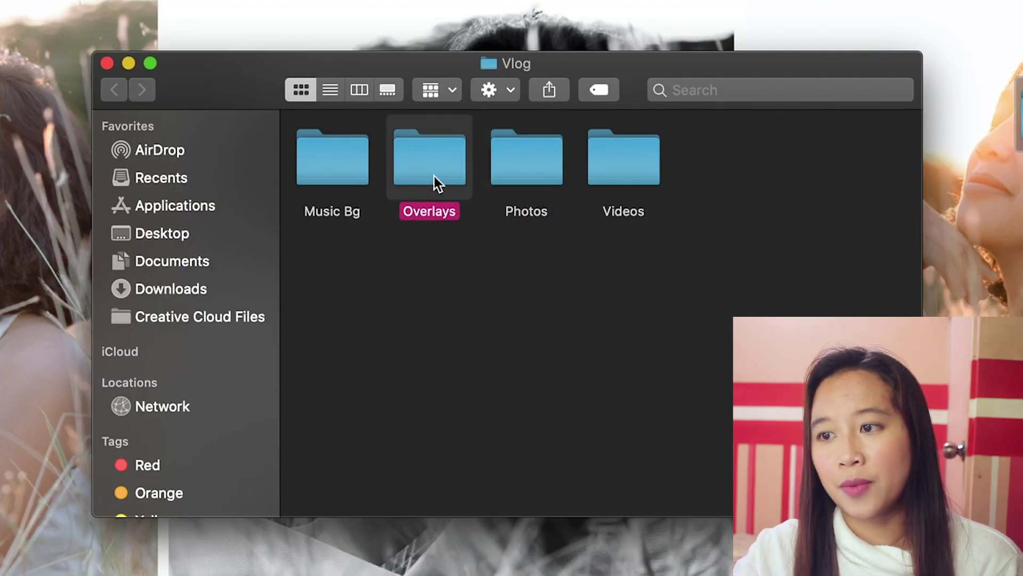
pyautogui.click(617, 166)
pyautogui.click(333, 173)
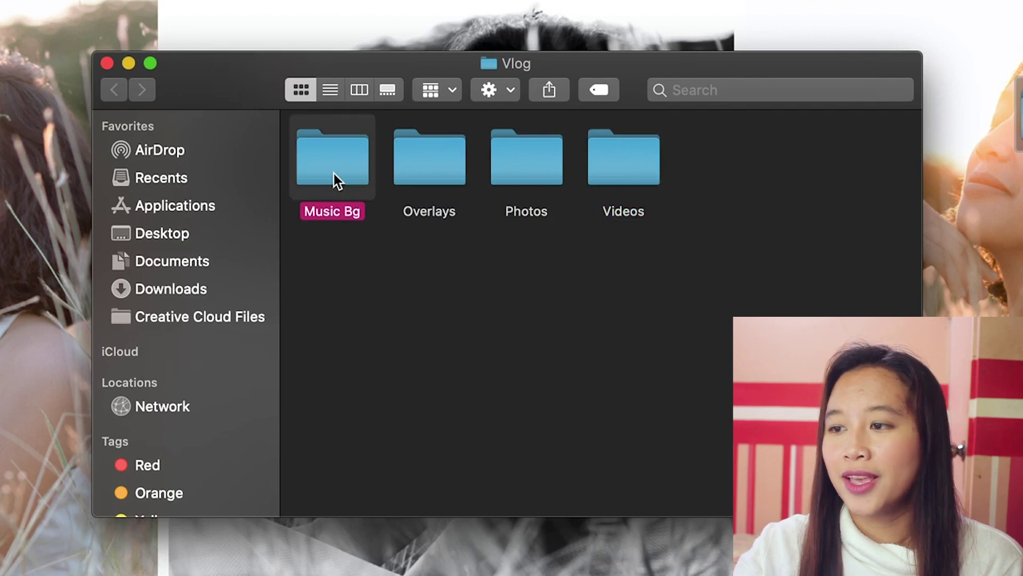
pyautogui.click(681, 307)
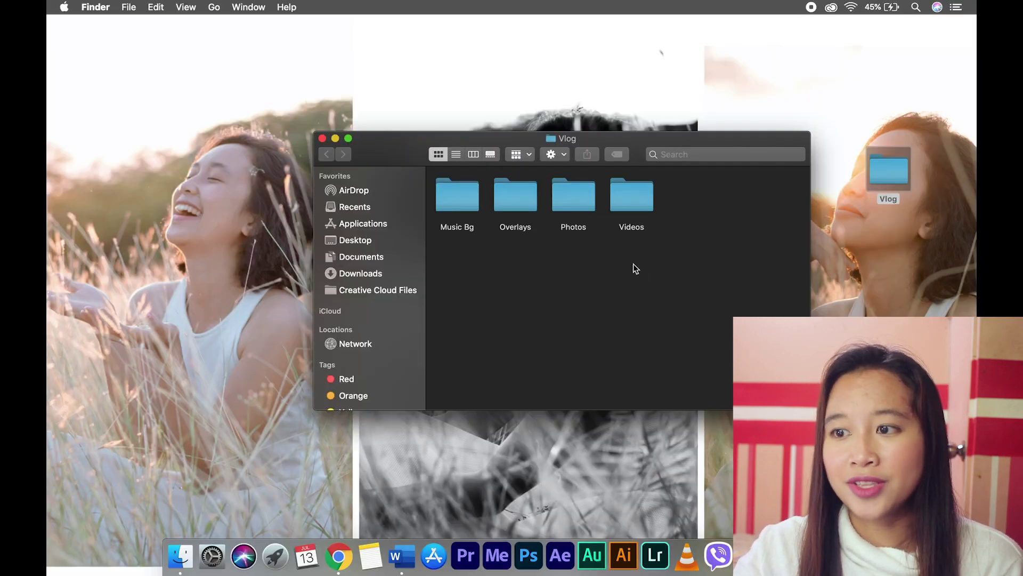
pyautogui.click(575, 205)
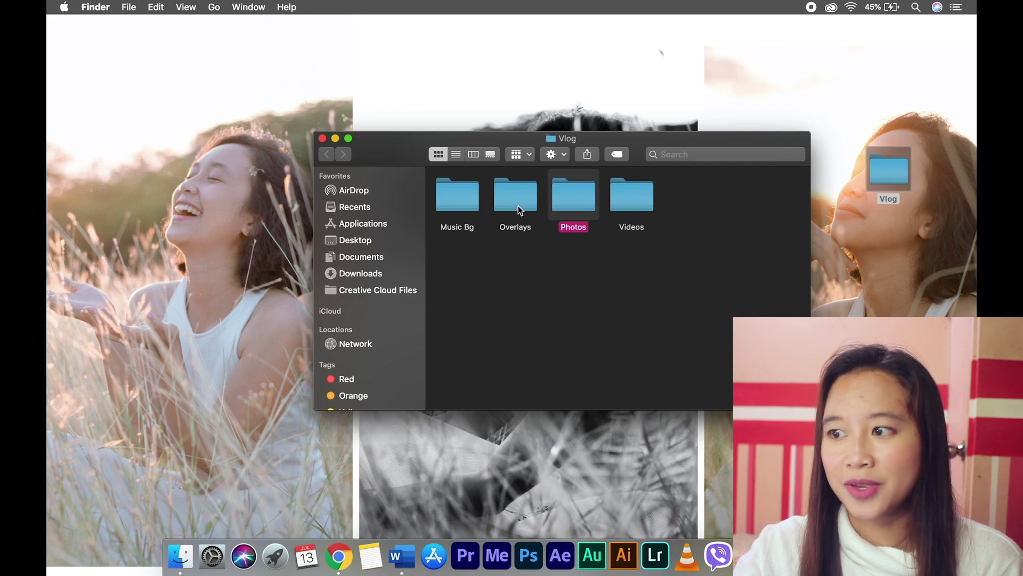
pyautogui.click(533, 272)
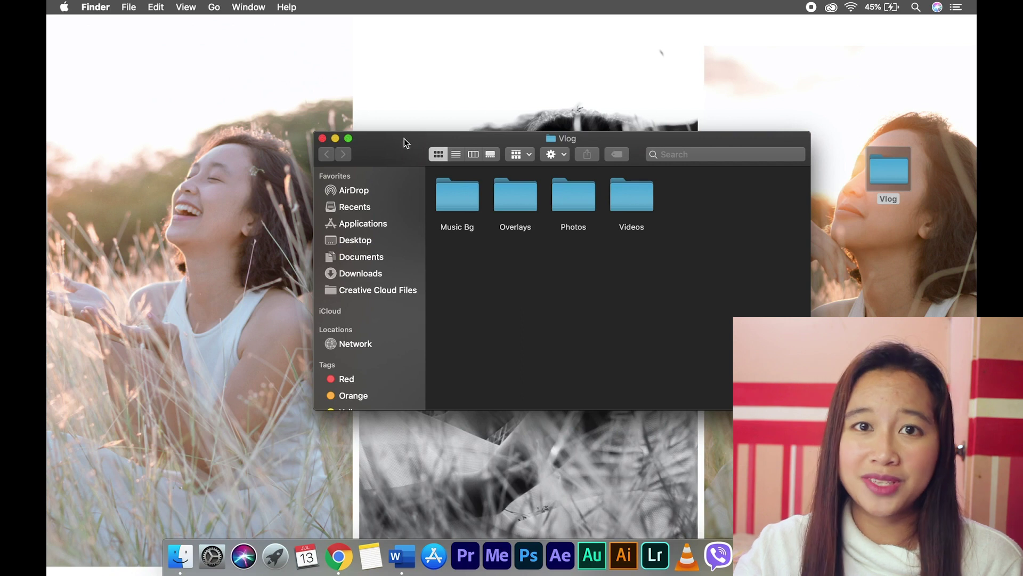
pyautogui.click(335, 139)
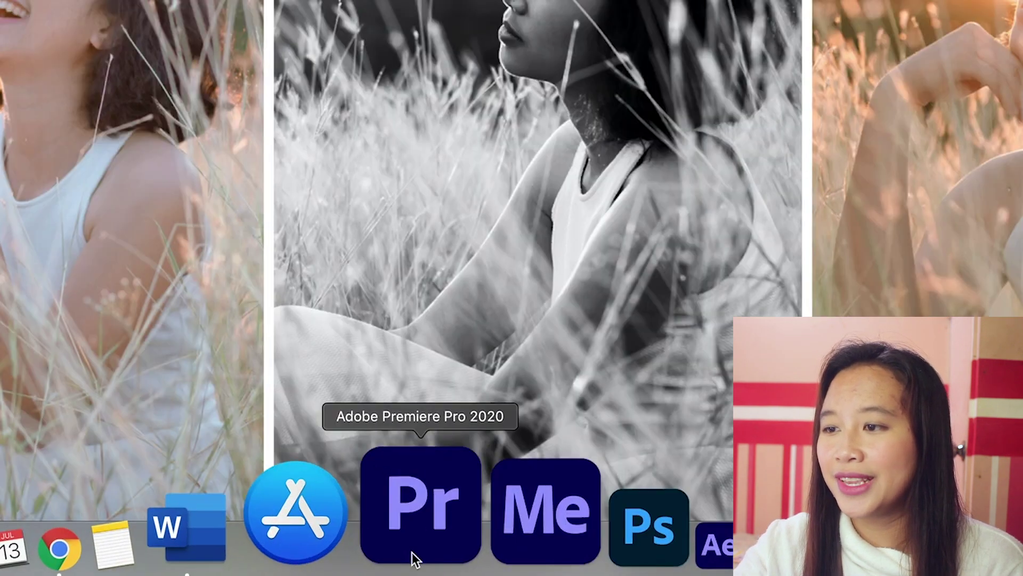
# Launch Premiere Pro from the Dock and scroll its Creative Cloud page while it loads.
pyautogui.click(416, 559)
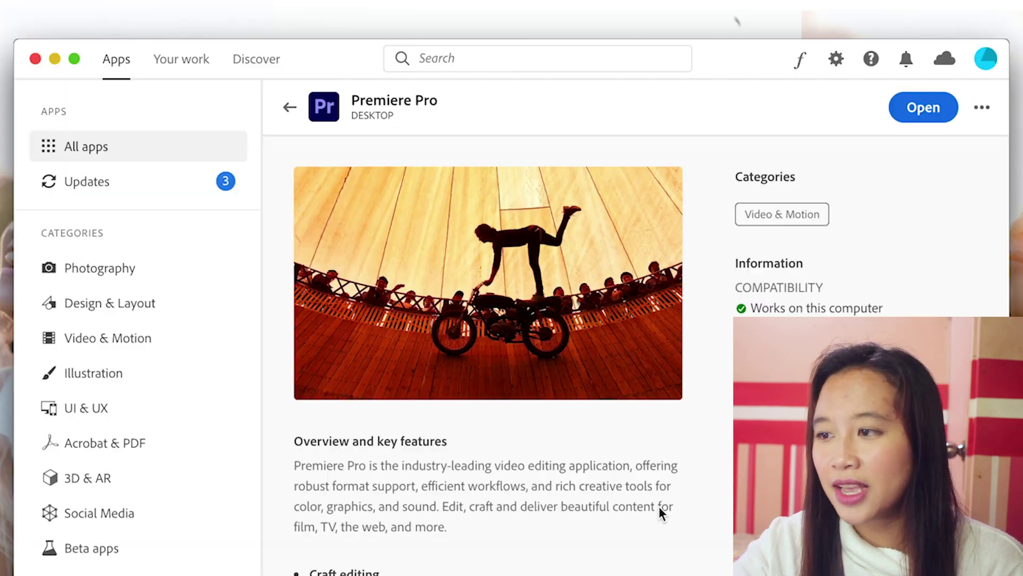
pyautogui.scroll(-5, 608, 372)
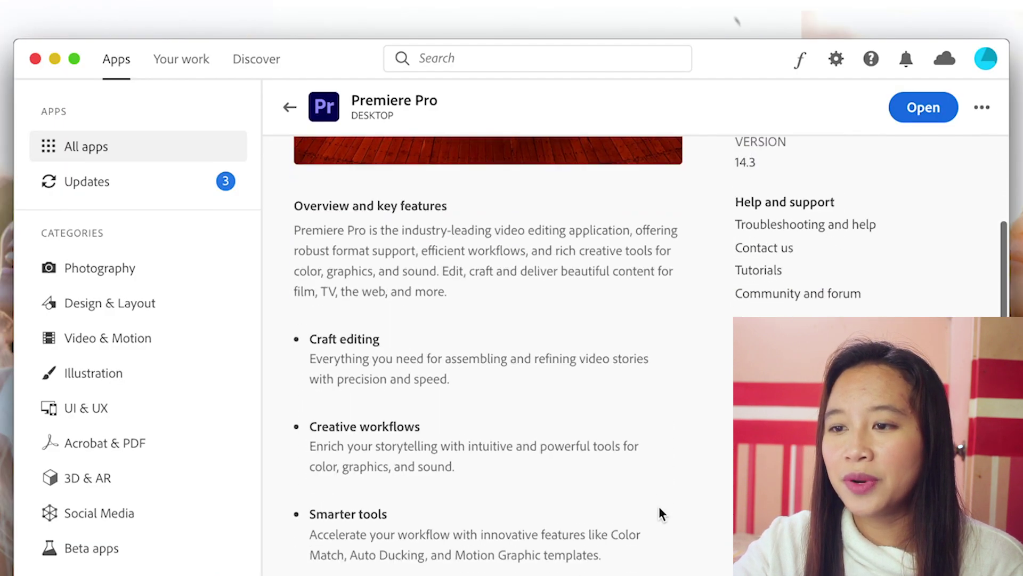
pyautogui.scroll(-7, 660, 508)
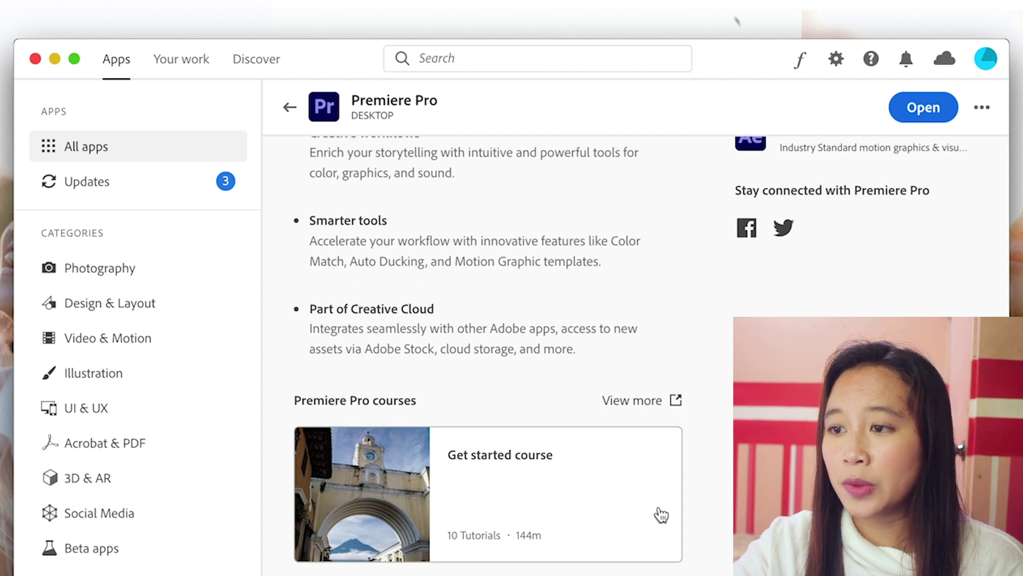
pyautogui.scroll(-10, 662, 515)
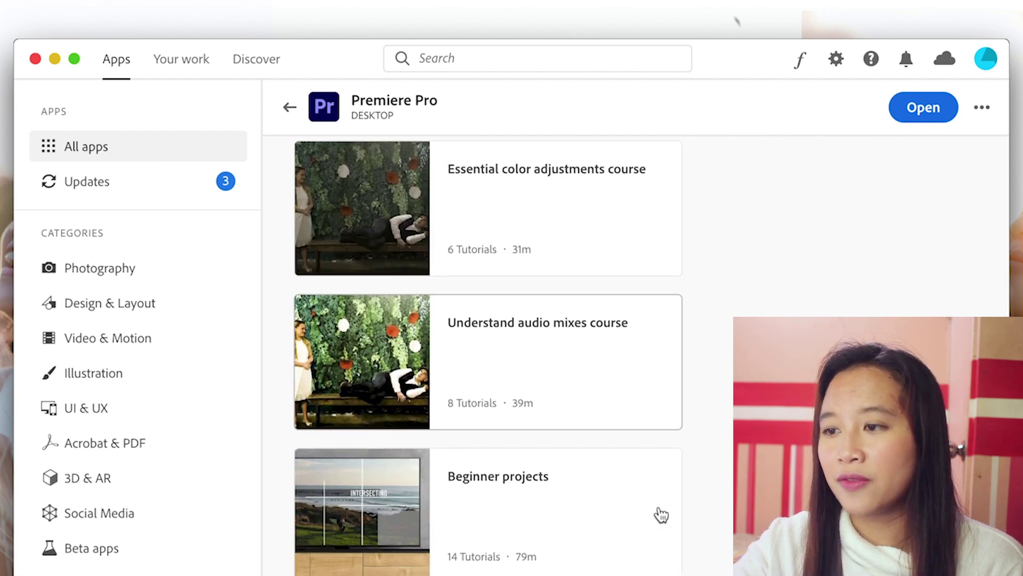
pyautogui.scroll(-3, 662, 515)
pyautogui.scroll(10, 660, 514)
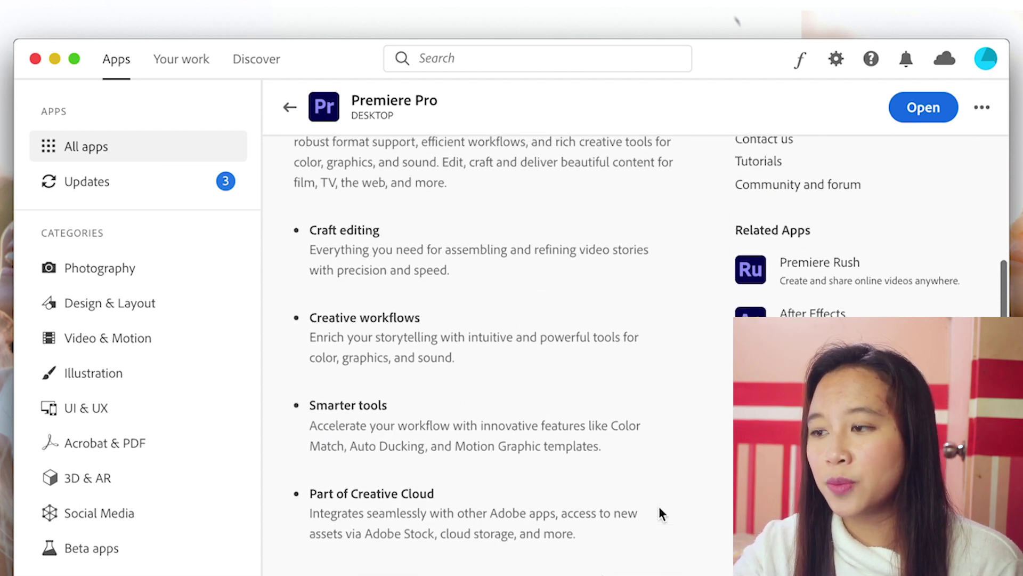
pyautogui.scroll(5, 659, 513)
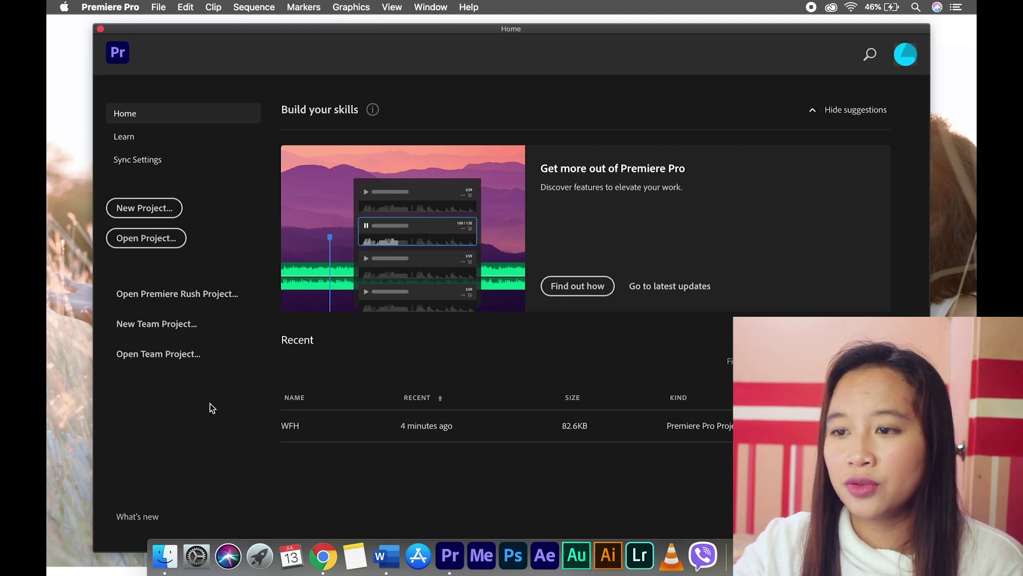
# Start a new project from the Premiere Pro Home screen.
pyautogui.click(160, 211)
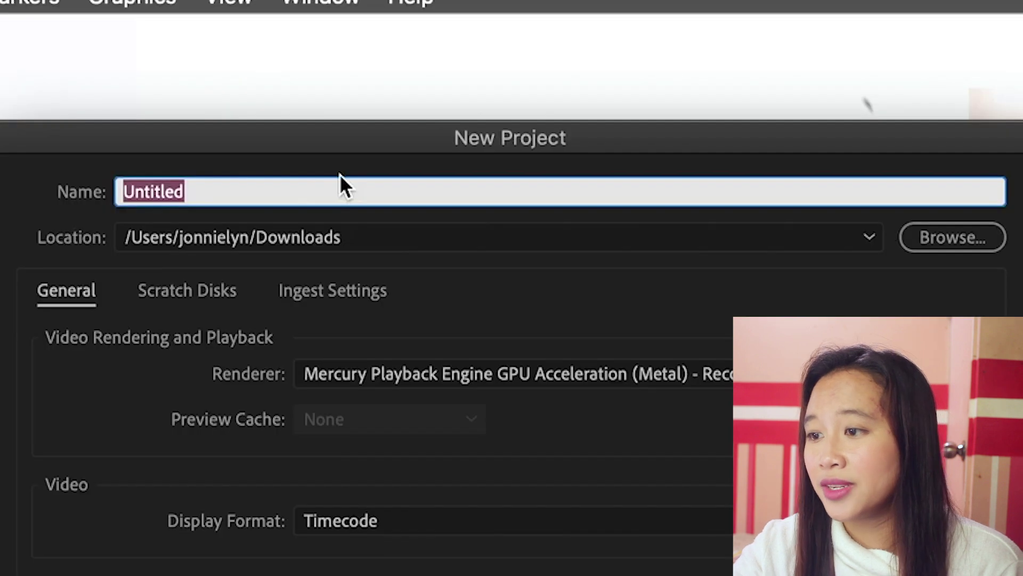
# Create the project 'Sample' with its location set to the Desktop Vlog folder.
pyautogui.write('Sample')
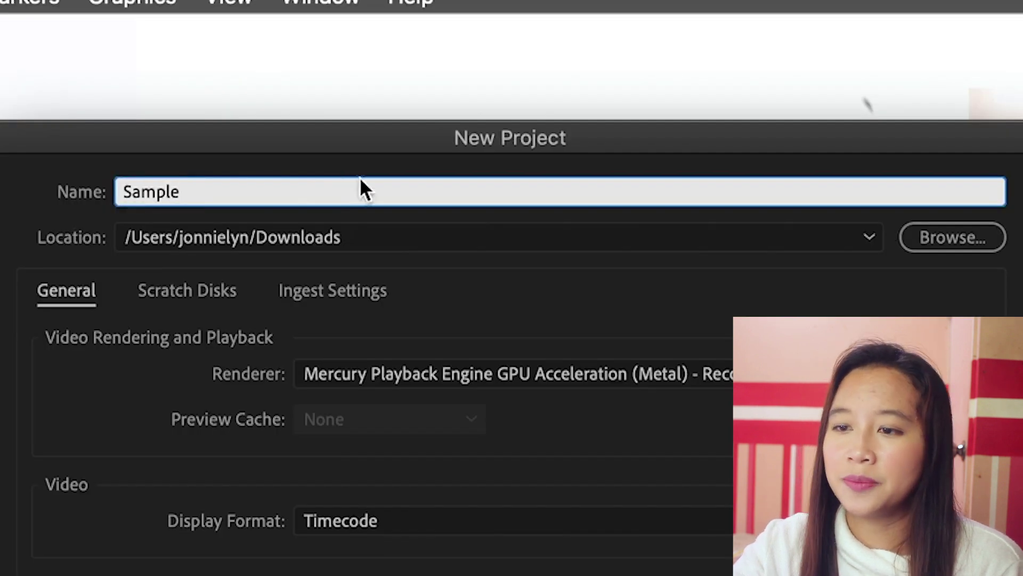
pyautogui.click(913, 239)
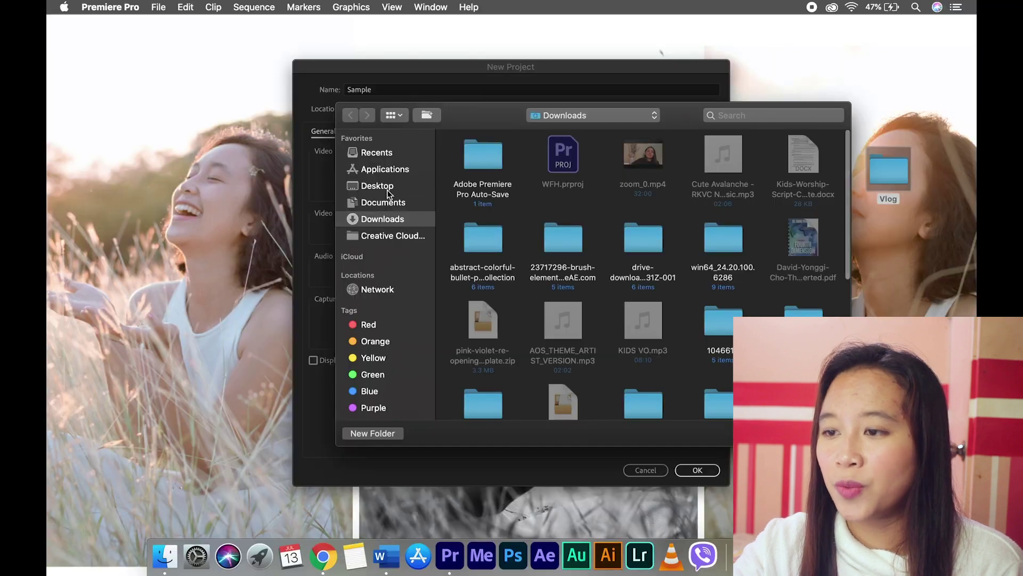
pyautogui.click(377, 186)
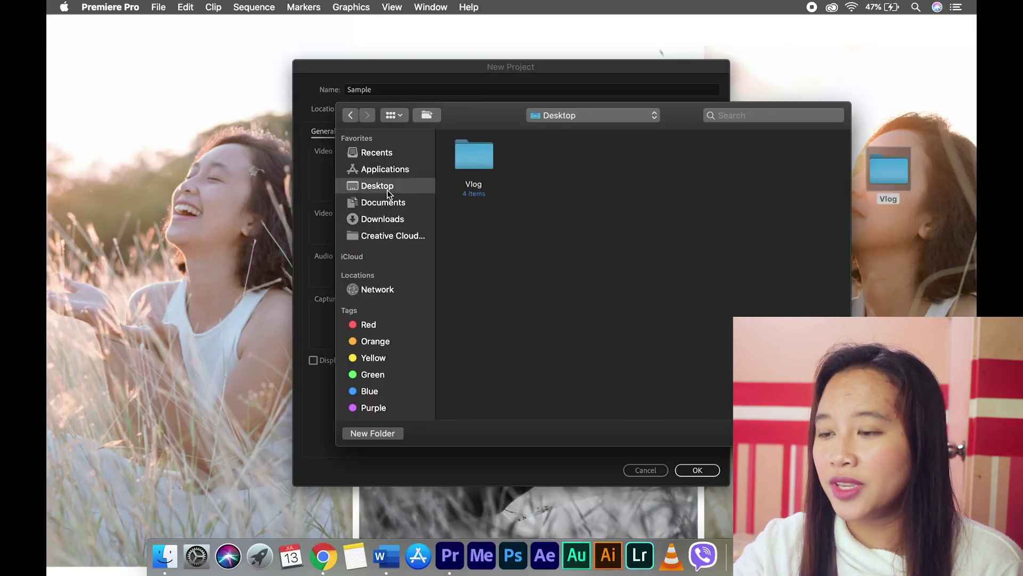
pyautogui.doubleClick(472, 158)
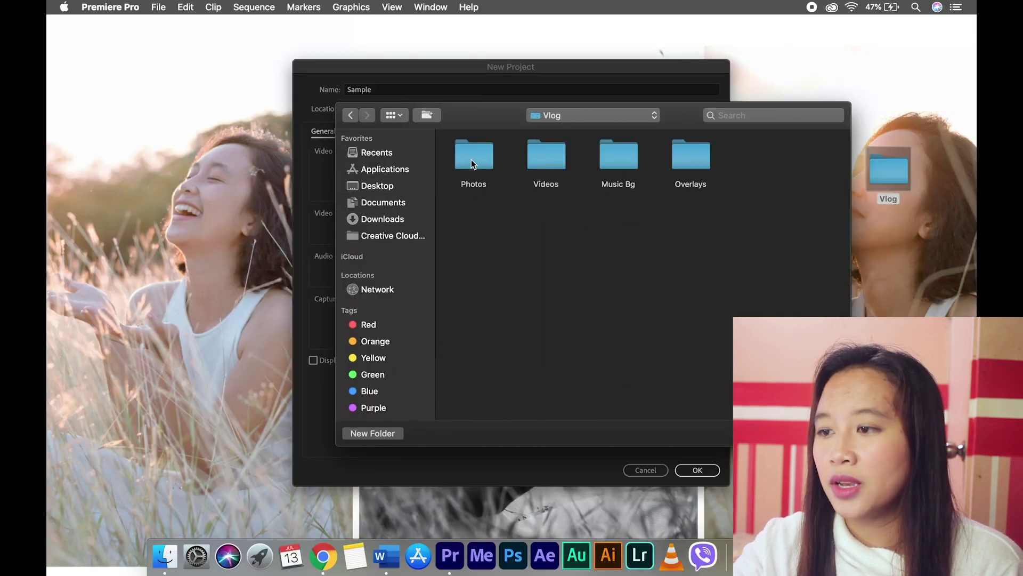
pyautogui.click(821, 432)
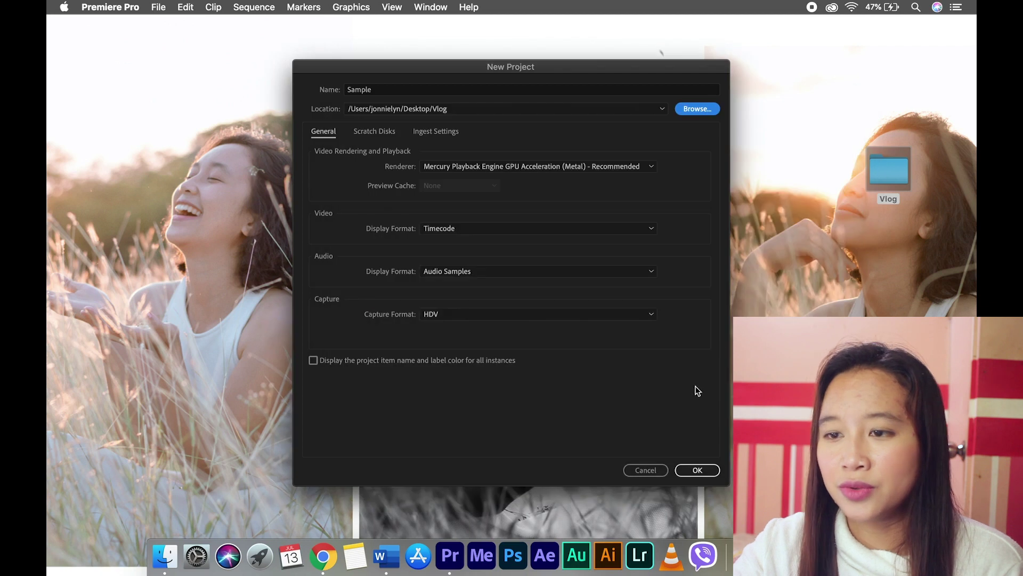
pyautogui.click(695, 471)
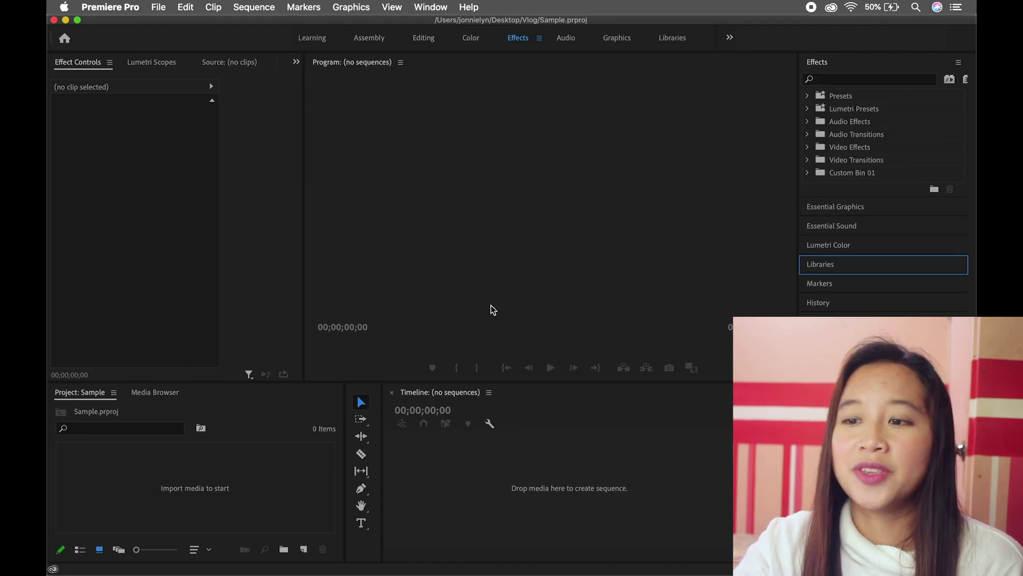
# Activate the Program, Effect Controls, Timeline and Project panels, then switch to the Editing workspace.
pyautogui.click(493, 309)
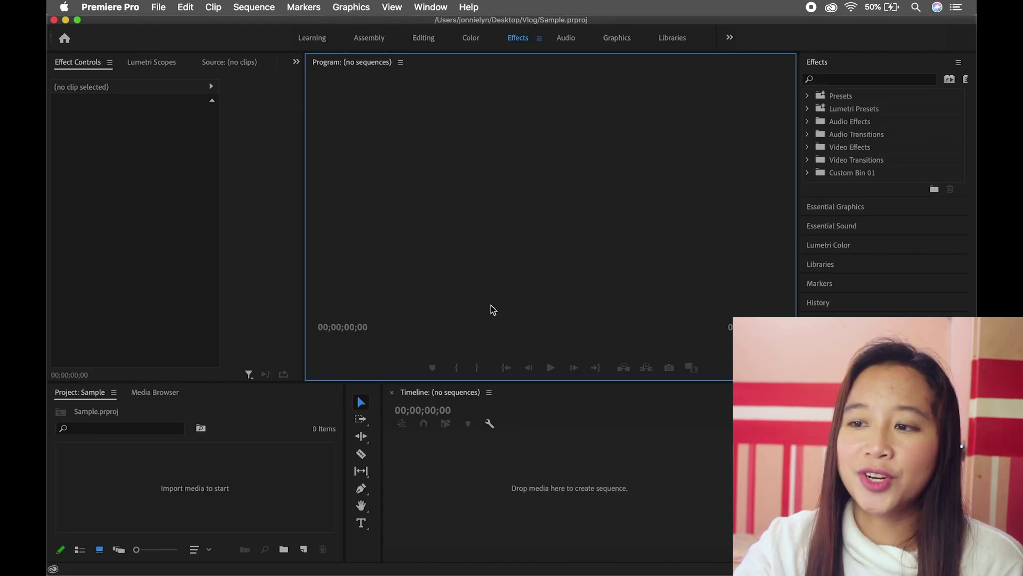
pyautogui.click(265, 254)
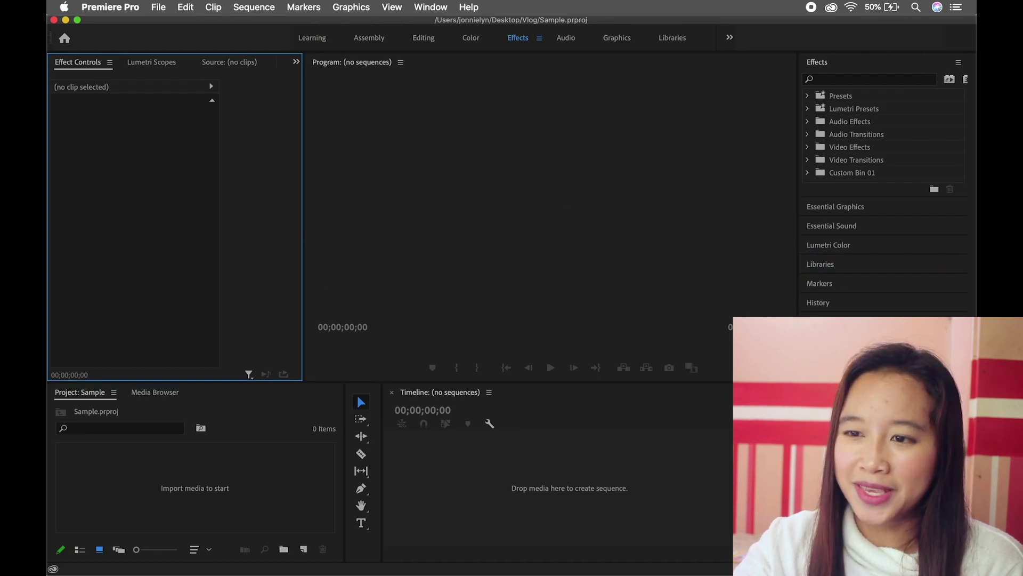
pyautogui.click(609, 491)
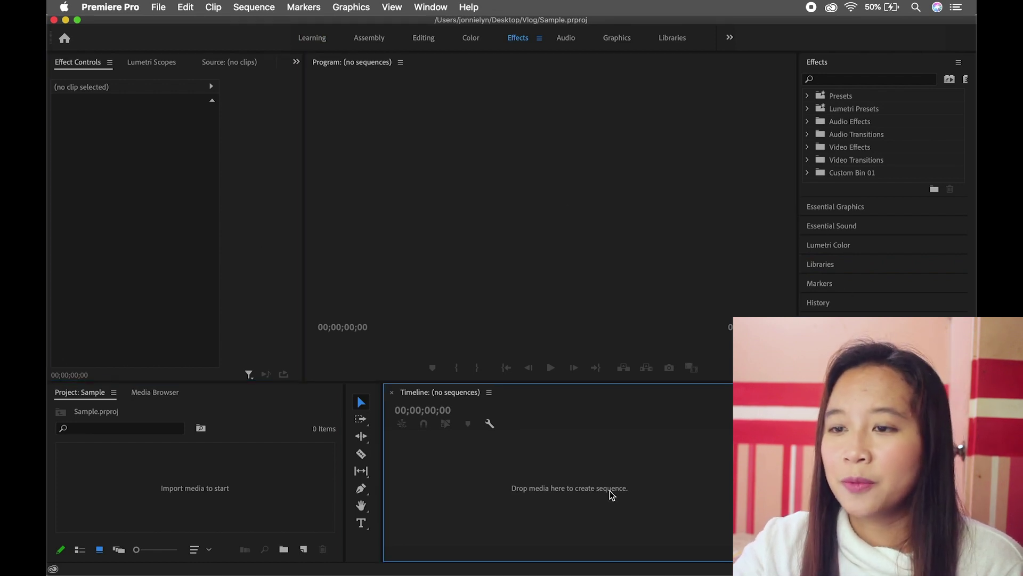
pyautogui.click(276, 509)
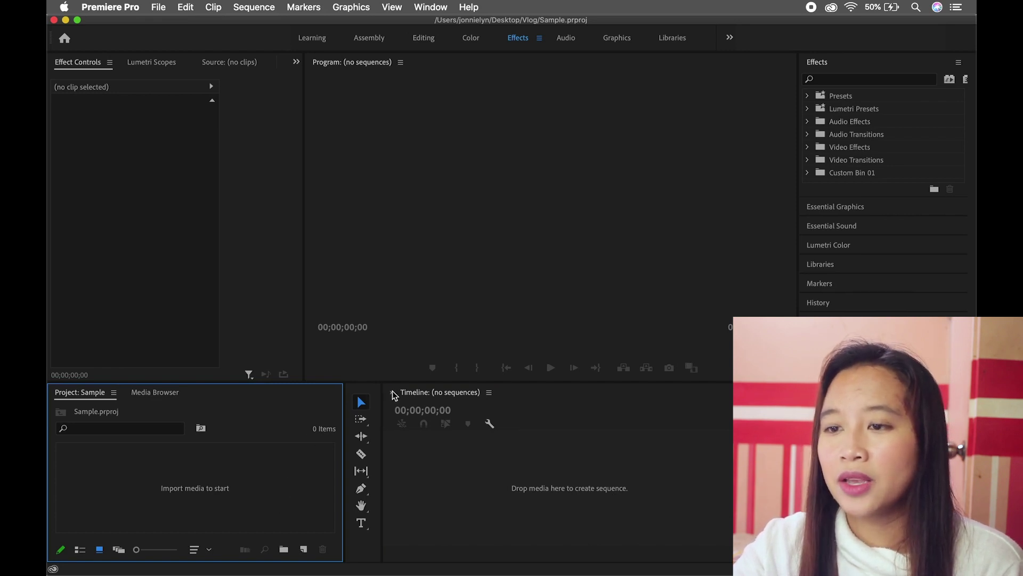
pyautogui.click(427, 40)
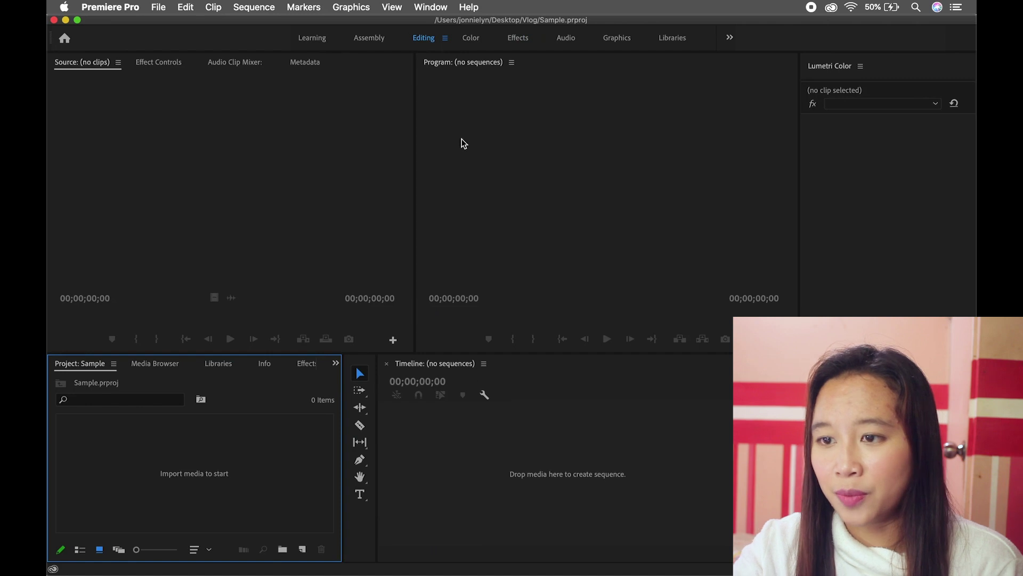
# Import IMG_2875.MOV into the project through File > Import.
pyautogui.click(166, 10)
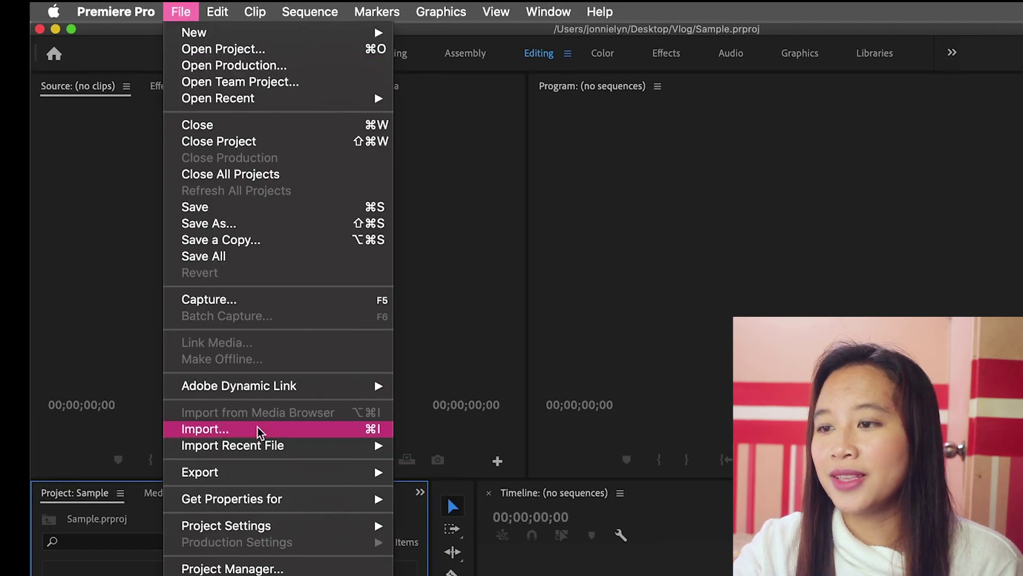
pyautogui.click(258, 430)
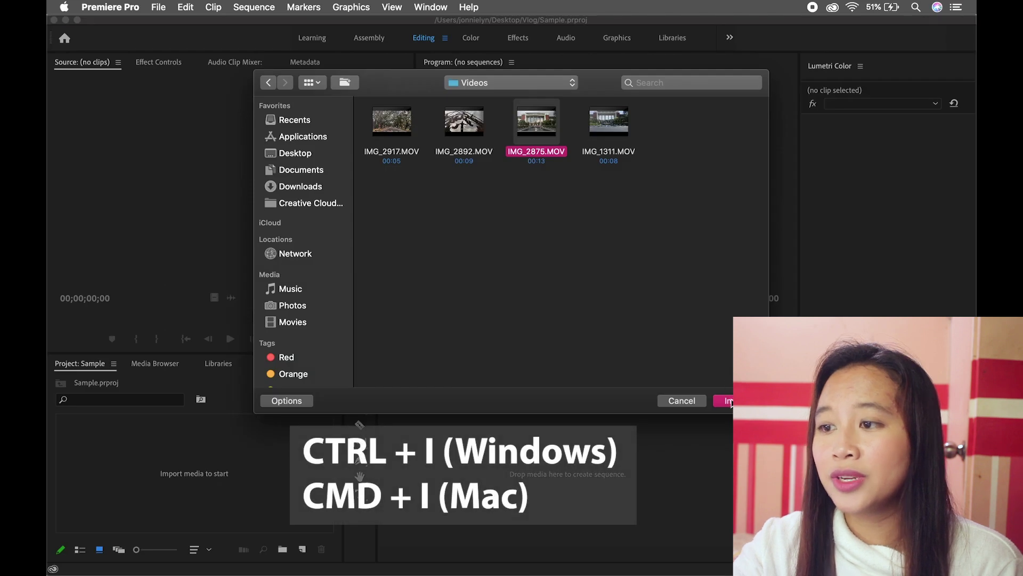
pyautogui.click(730, 401)
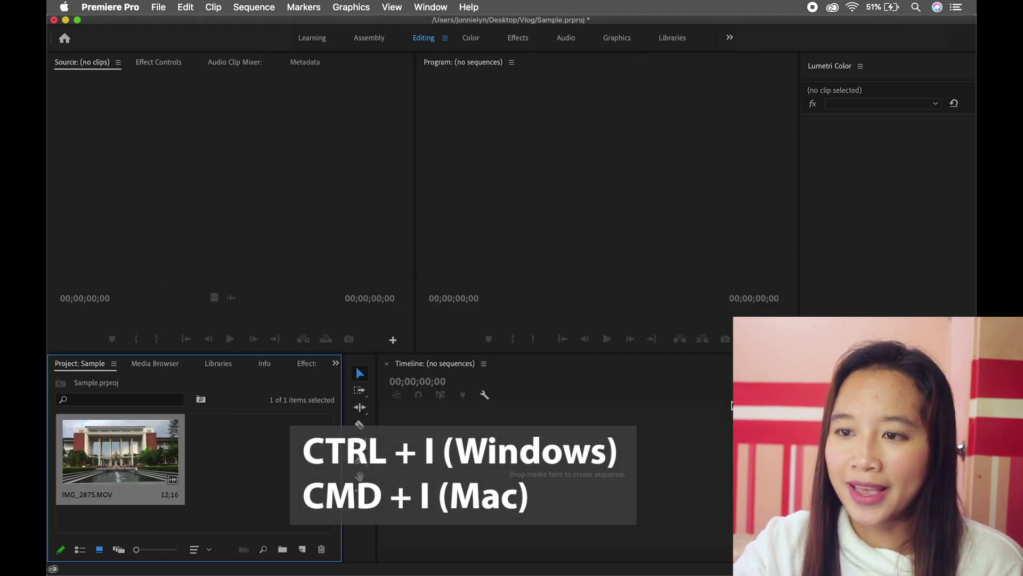
# Drag IMG_2917.MOV from the Finder Videos folder into the Project panel.
pyautogui.moveTo(223, 572)
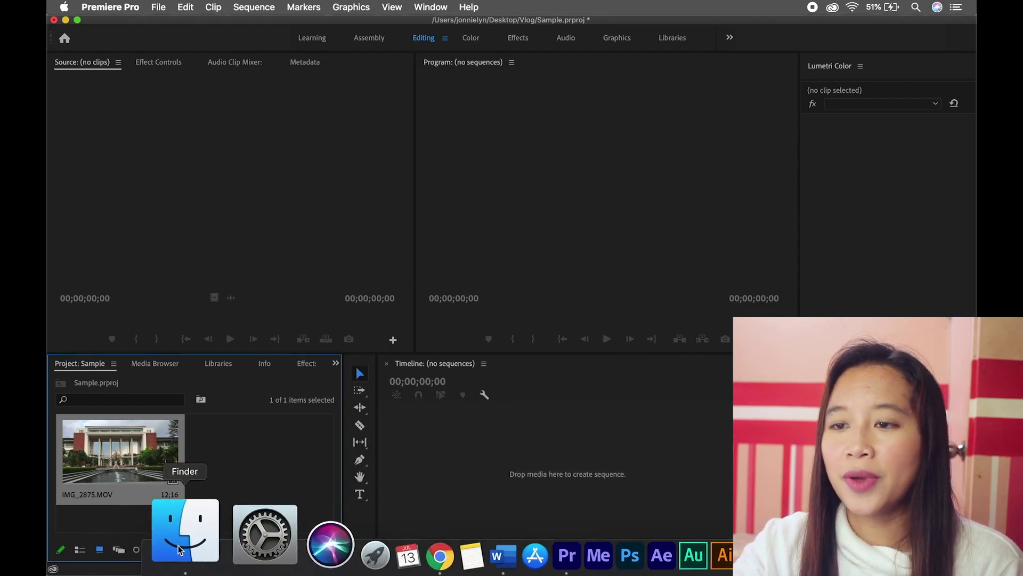
pyautogui.click(187, 536)
pyautogui.doubleClick(788, 143)
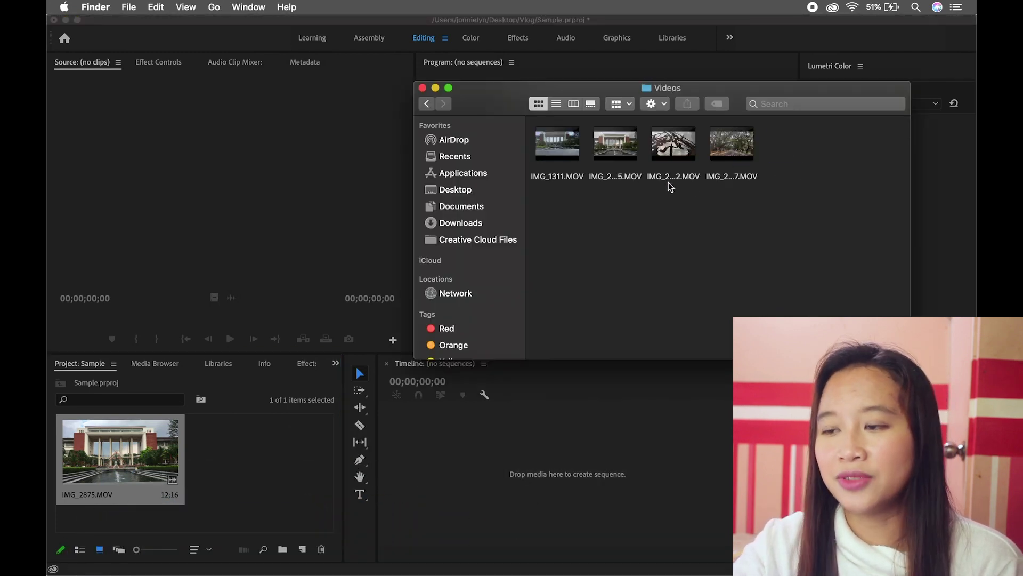
pyautogui.moveTo(731, 154); pyautogui.dragTo(246, 482)
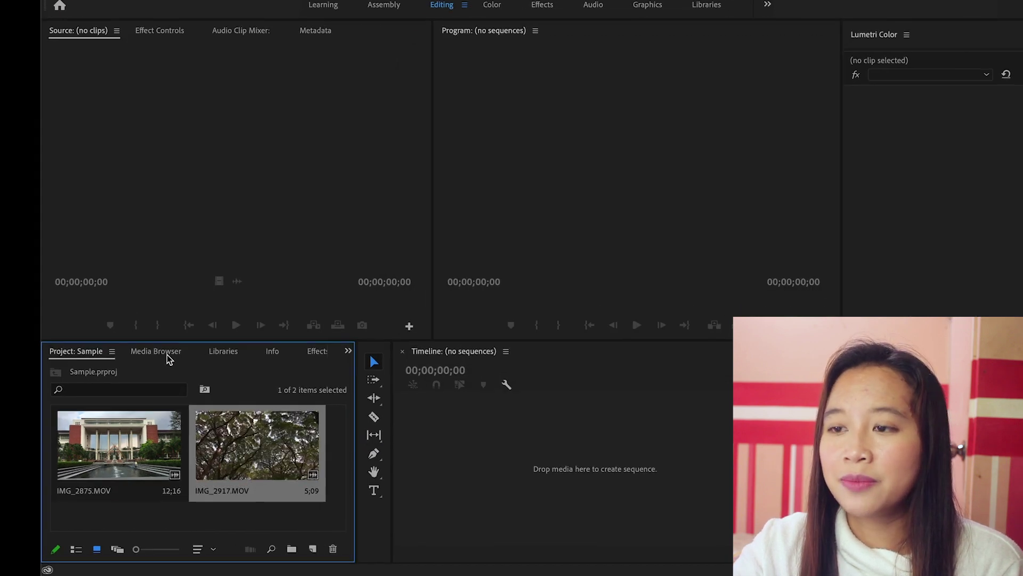
# Import IMG_2892.MOV through the Media Browser.
pyautogui.click(168, 354)
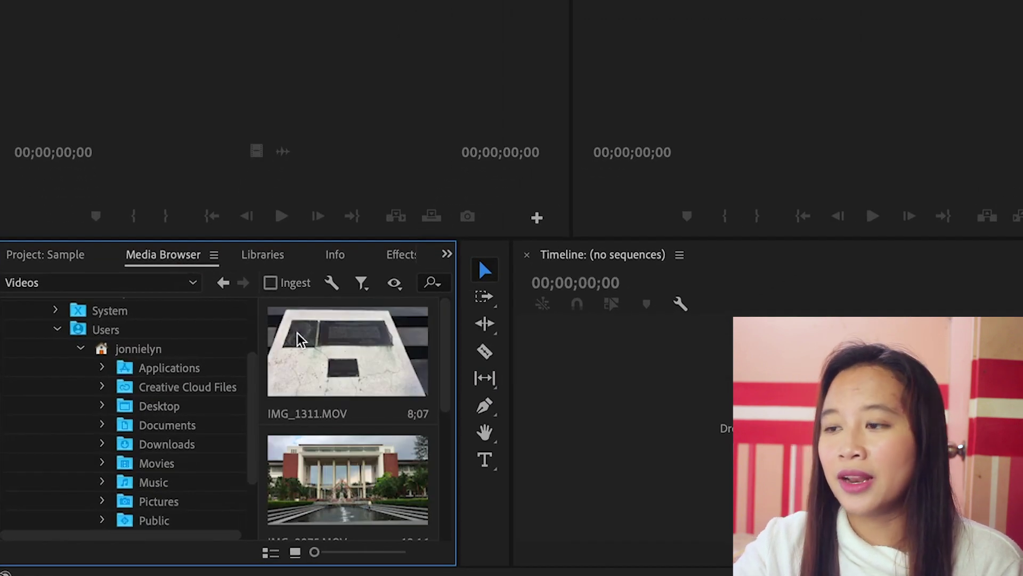
pyautogui.moveTo(438, 359); pyautogui.dragTo(442, 469)
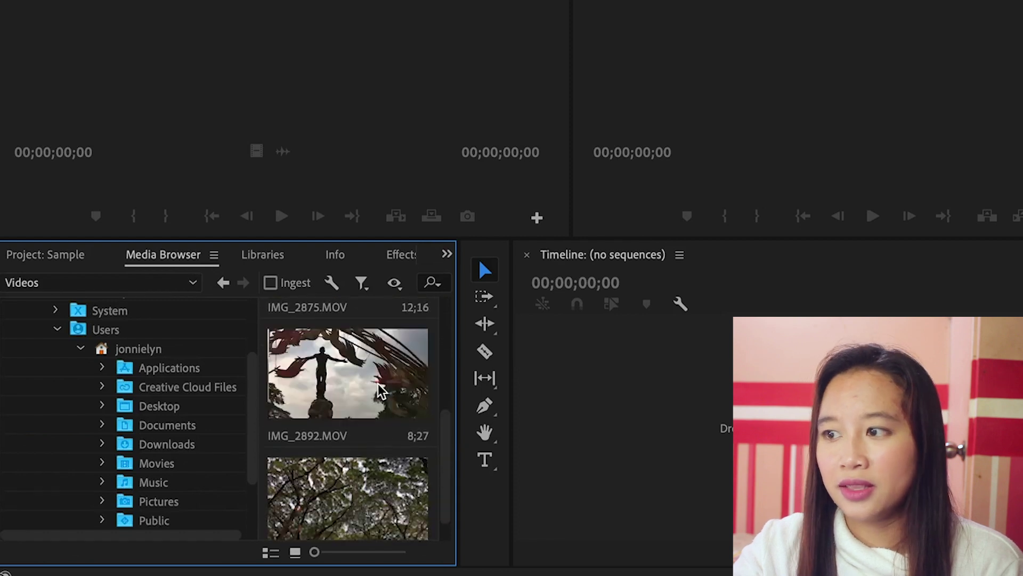
pyautogui.rightClick(377, 403)
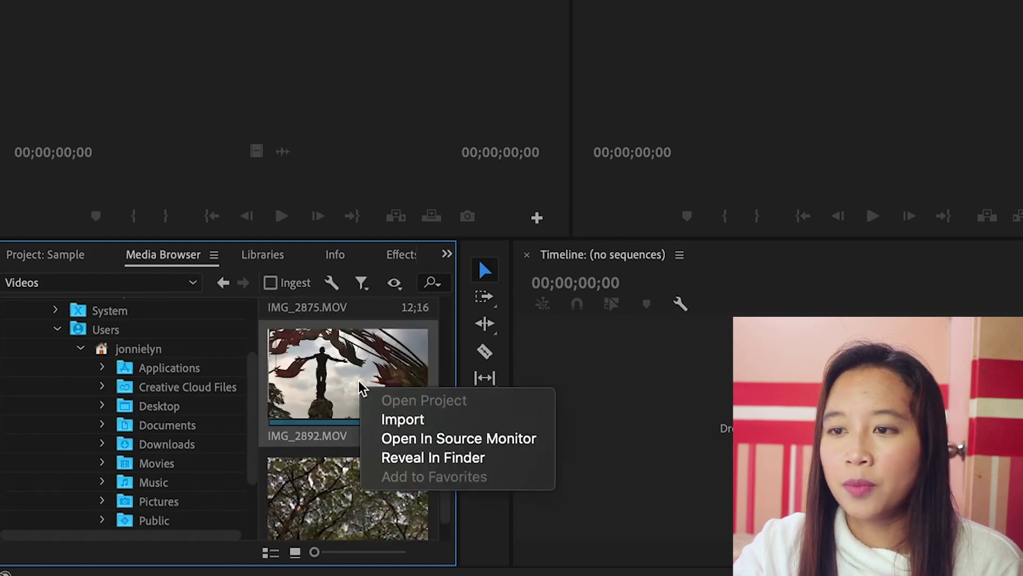
pyautogui.click(393, 419)
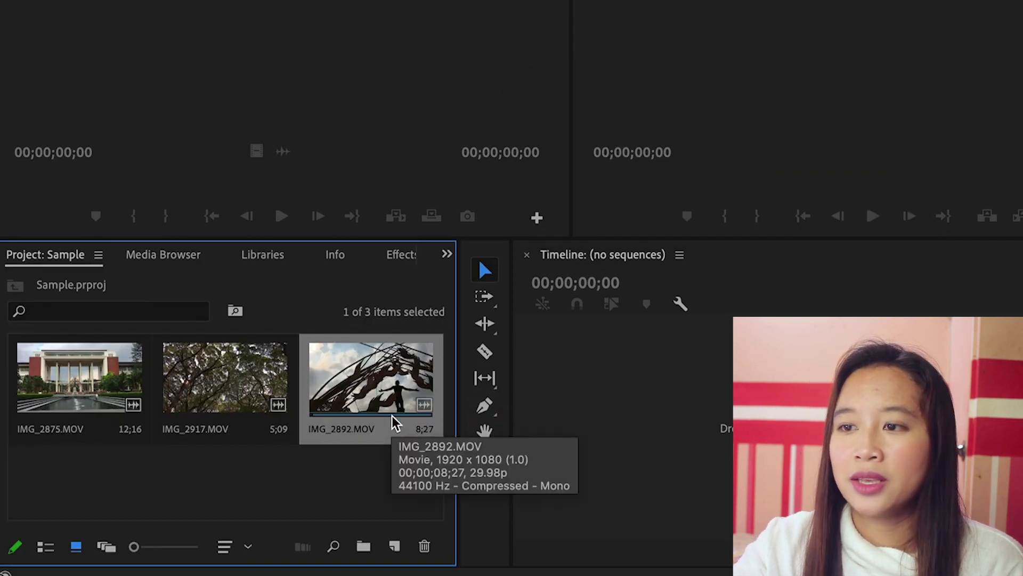
pyautogui.click(327, 498)
# Create a new bin named Videos in the Project panel.
pyautogui.click(392, 417)
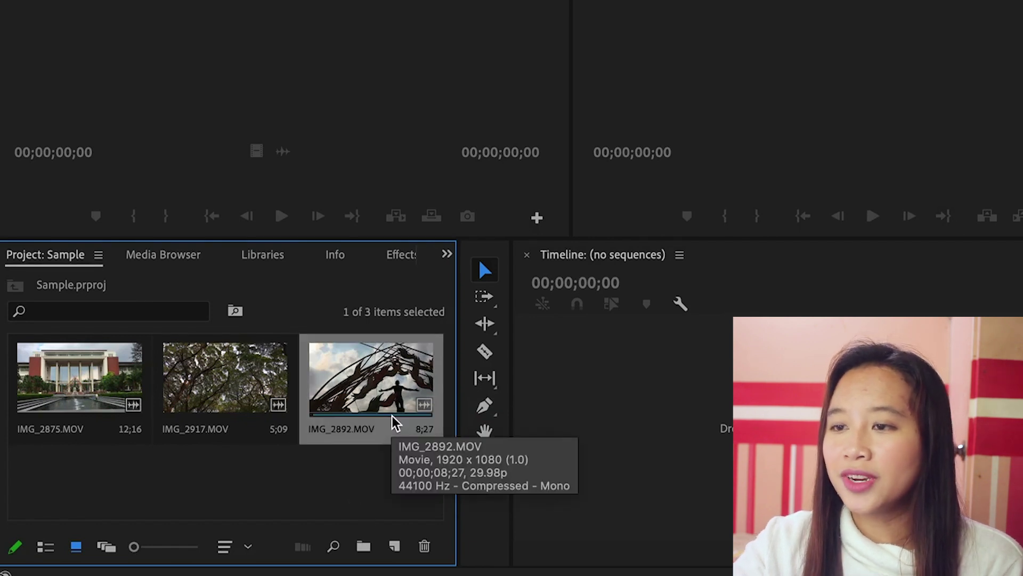
pyautogui.click(327, 498)
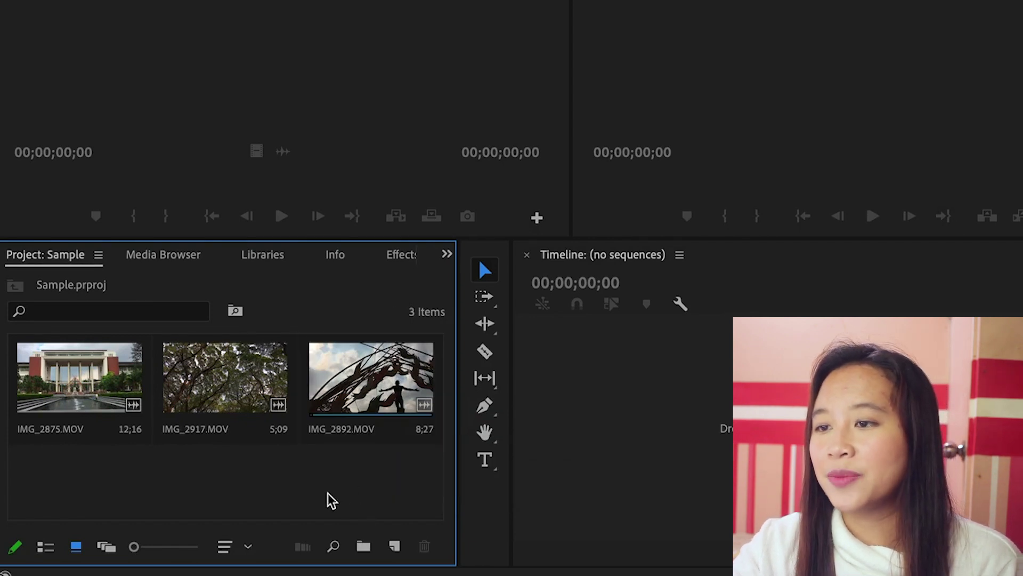
pyautogui.click(364, 547)
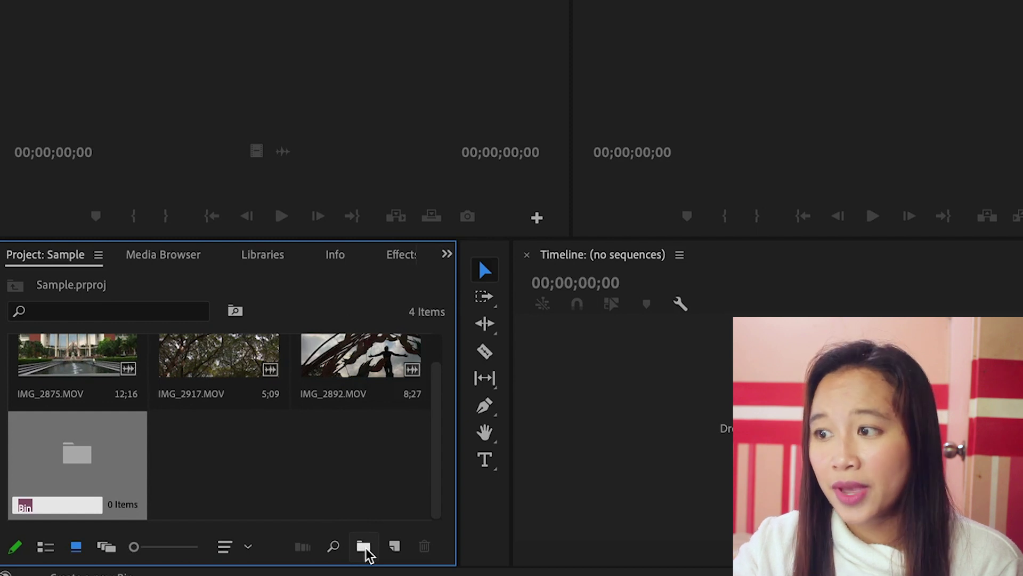
pyautogui.write('Videos')
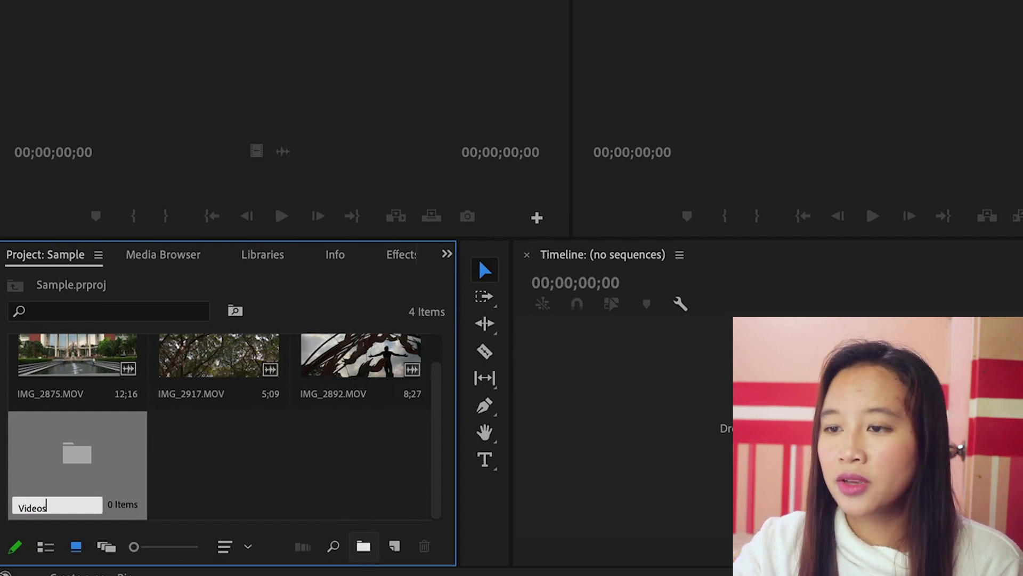
pyautogui.press('Tab')
# Move IMG_2875.MOV, IMG_2917.MOV and IMG_2892.MOV into the Videos bin and open it.
pyautogui.click(301, 488)
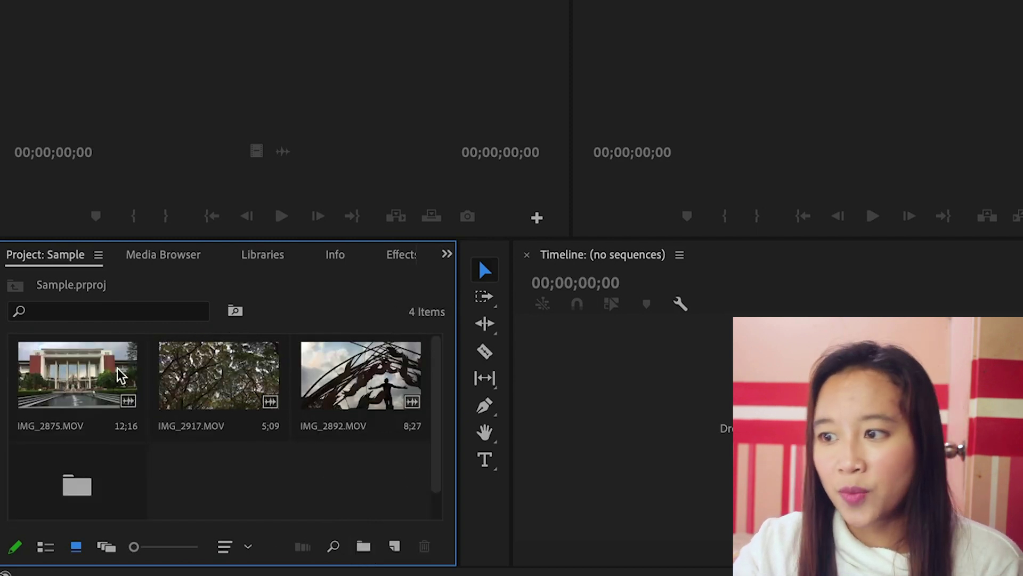
pyautogui.click(99, 404)
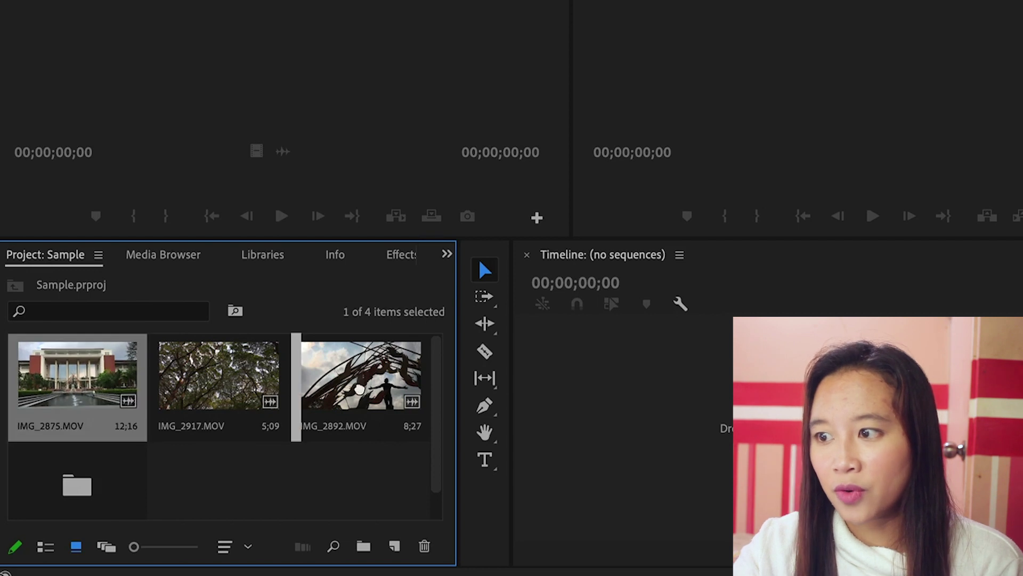
pyautogui.keyDown('ctrl'); pyautogui.click(224, 391); pyautogui.keyUp('ctrl')
pyautogui.keyDown('ctrl'); pyautogui.click(346, 387); pyautogui.keyUp('ctrl')
pyautogui.moveTo(216, 389); pyautogui.dragTo(73, 490)
pyautogui.doubleClick(136, 392)
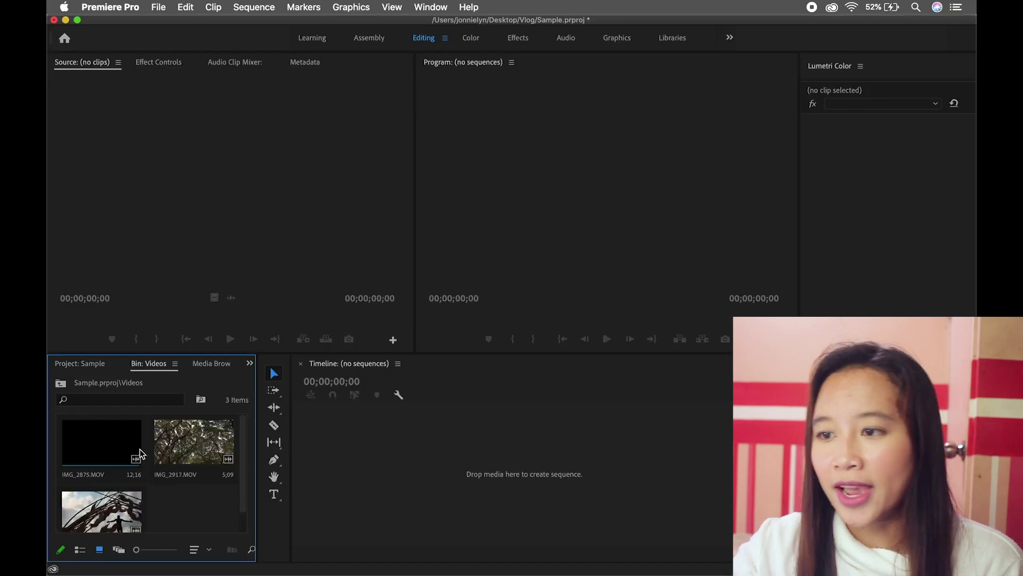
pyautogui.click(122, 451)
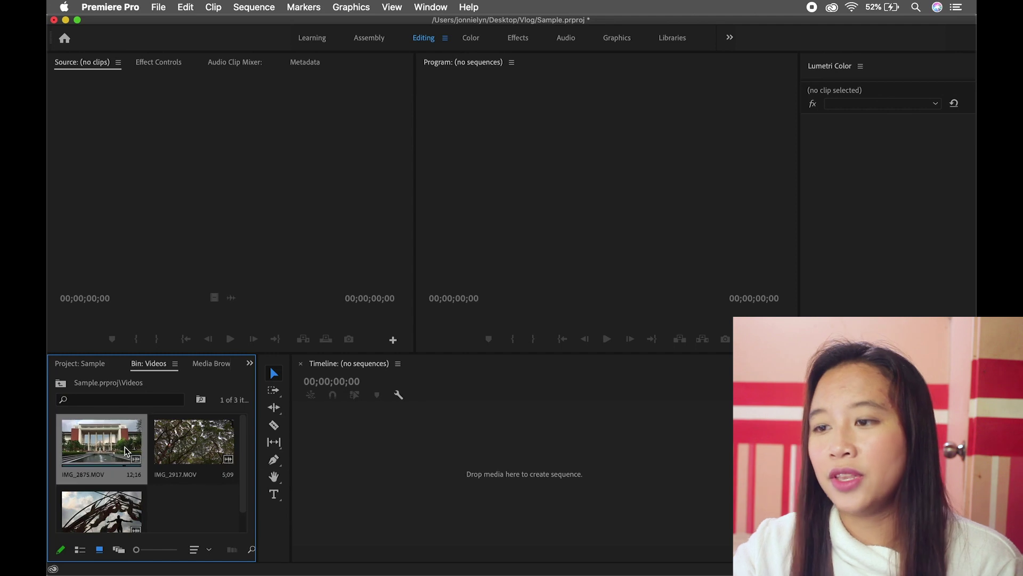
# Build a sequence from IMG_2875.MOV and set its timebase to 24.00 frames/second, Custom editing mode.
pyautogui.moveTo(113, 449); pyautogui.dragTo(413, 479)
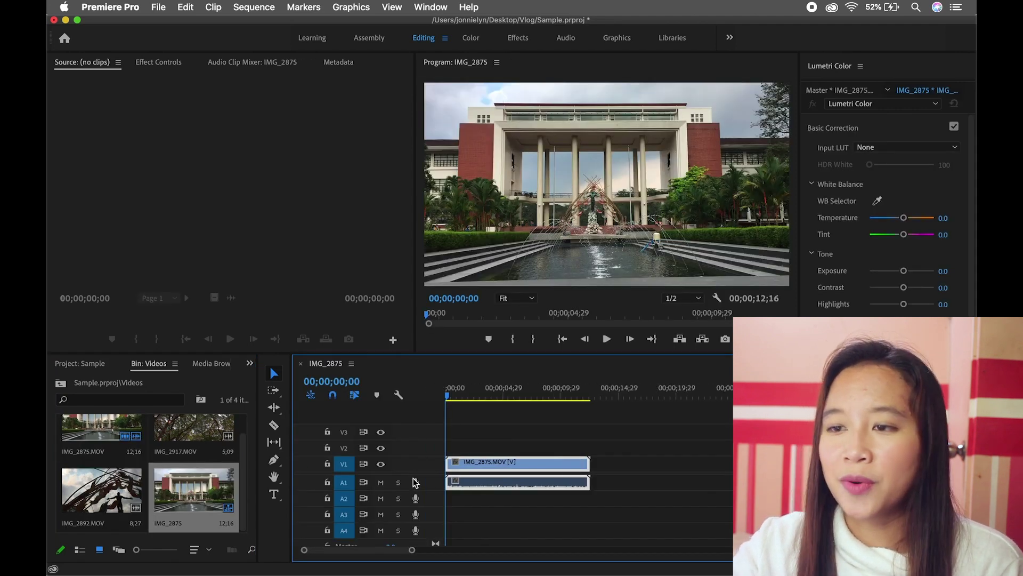
pyautogui.moveTo(415, 326); pyautogui.dragTo(300, 235)
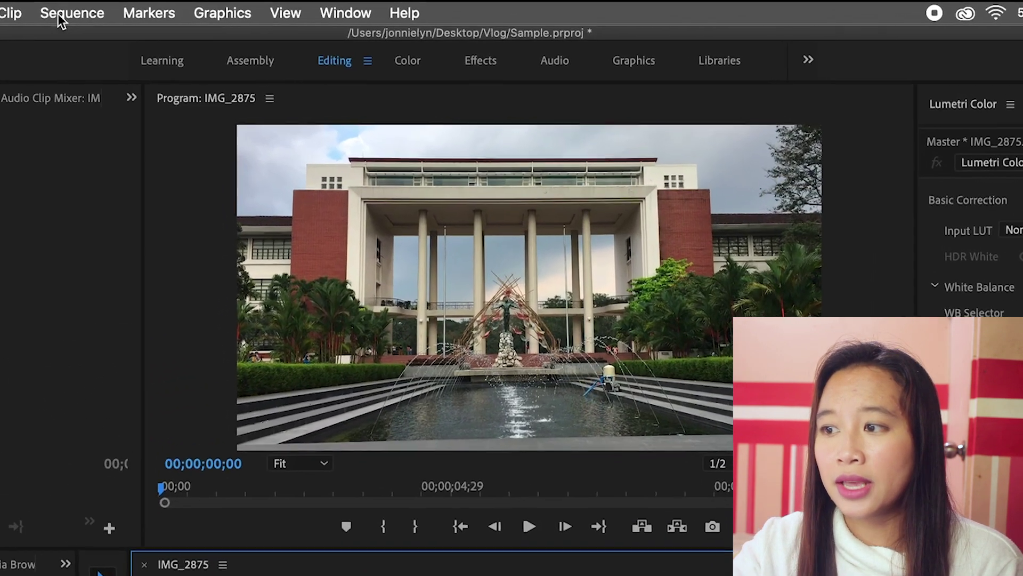
pyautogui.click(251, 7)
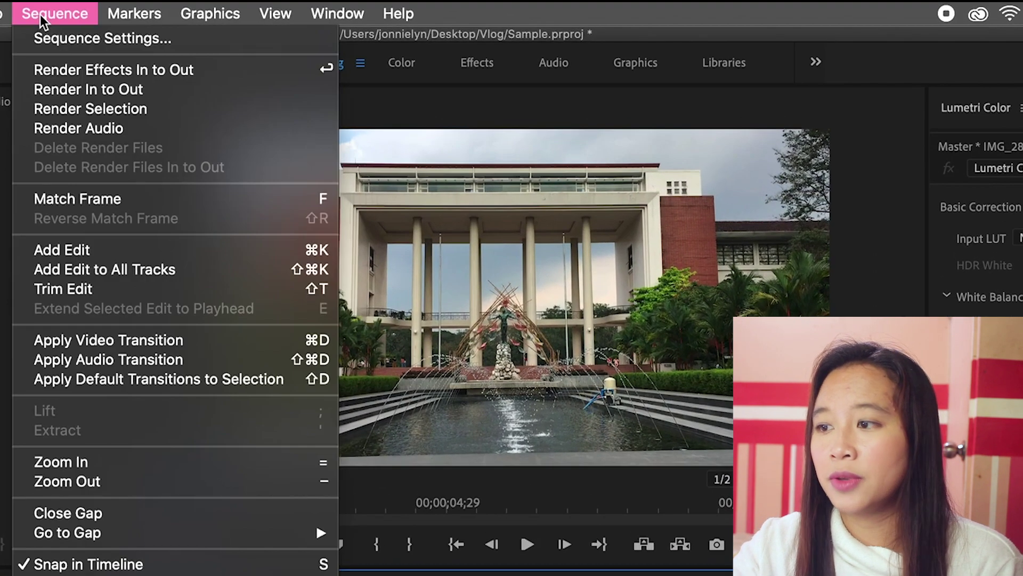
pyautogui.click(68, 39)
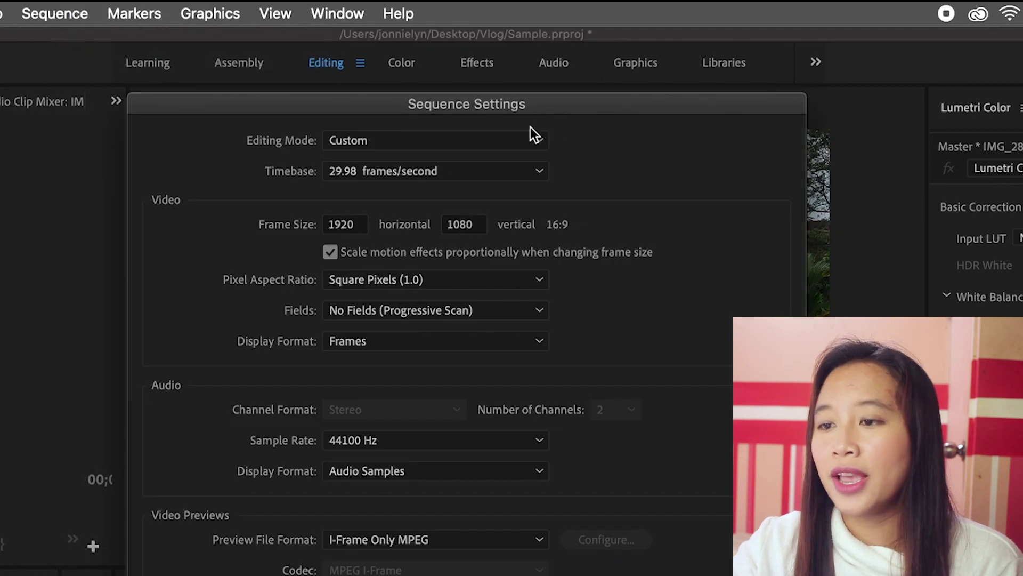
pyautogui.click(522, 137)
pyautogui.click(488, 163)
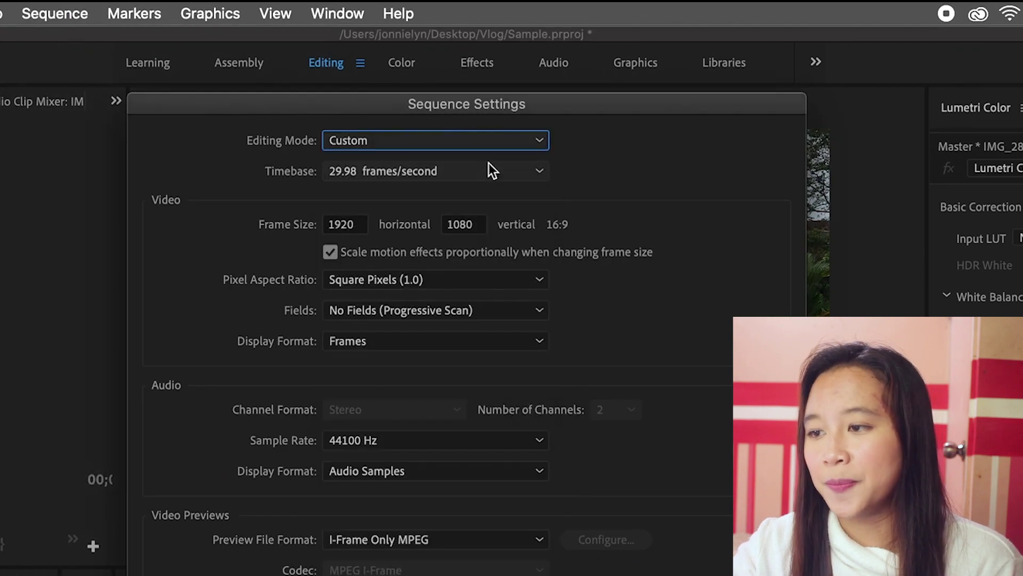
pyautogui.click(529, 171)
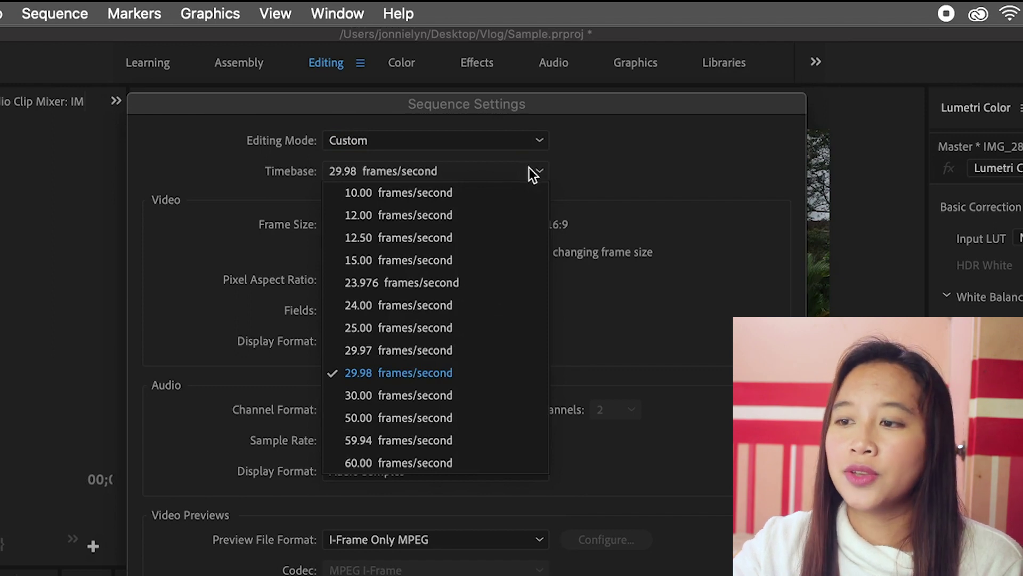
pyautogui.click(436, 313)
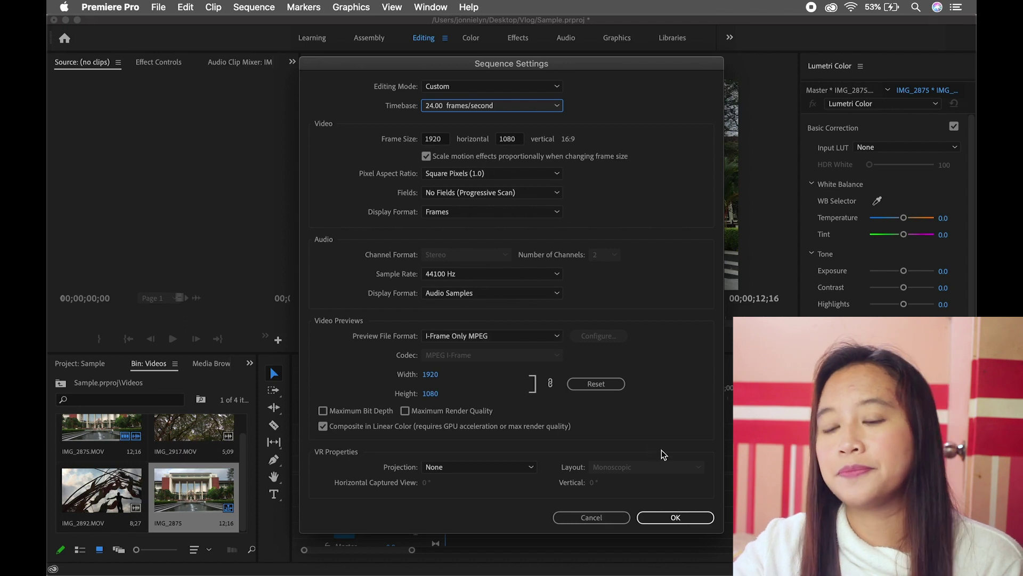
# Apply the 24 fps sequence settings and preview the clip, stopping playback at frame 121.
pyautogui.click(663, 515)
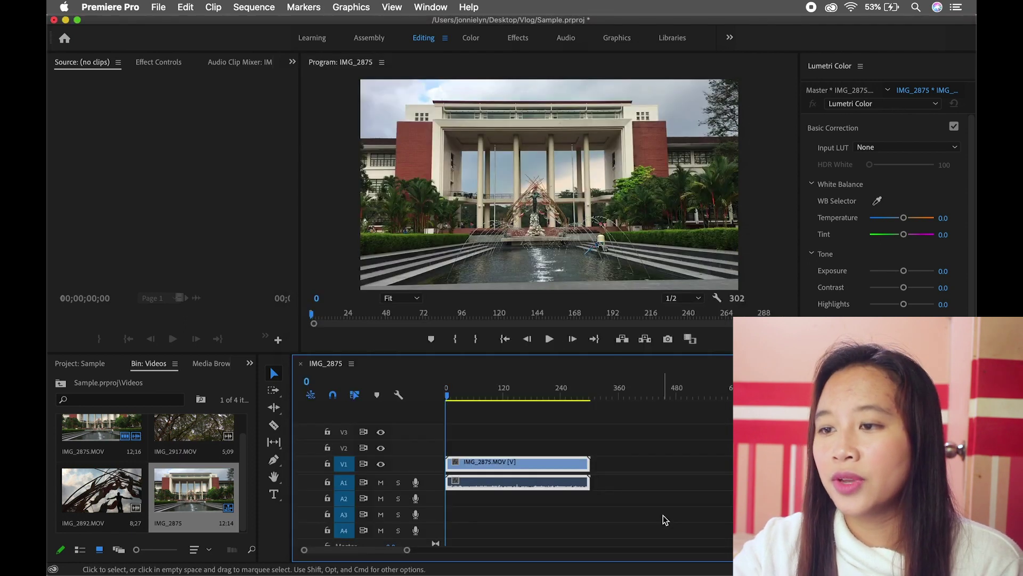
pyautogui.moveTo(469, 397); pyautogui.dragTo(492, 397)
pyautogui.click(550, 397)
pyautogui.click(553, 427)
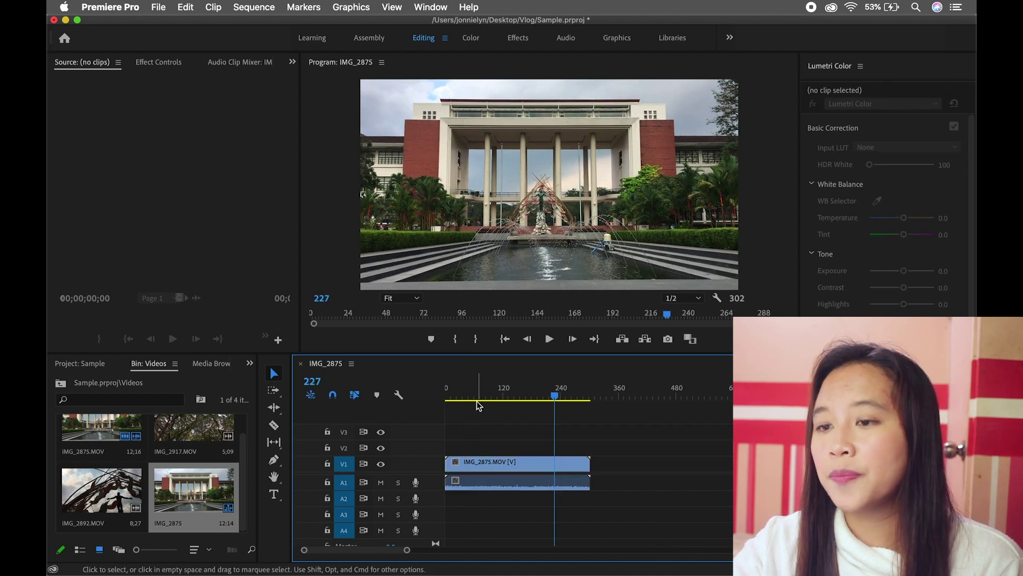
pyautogui.click(468, 397)
pyautogui.moveTo(468, 397)
pyautogui.mouseDown()
pyautogui.moveTo(532, 400)
pyautogui.moveTo(463, 407)
pyautogui.mouseUp()
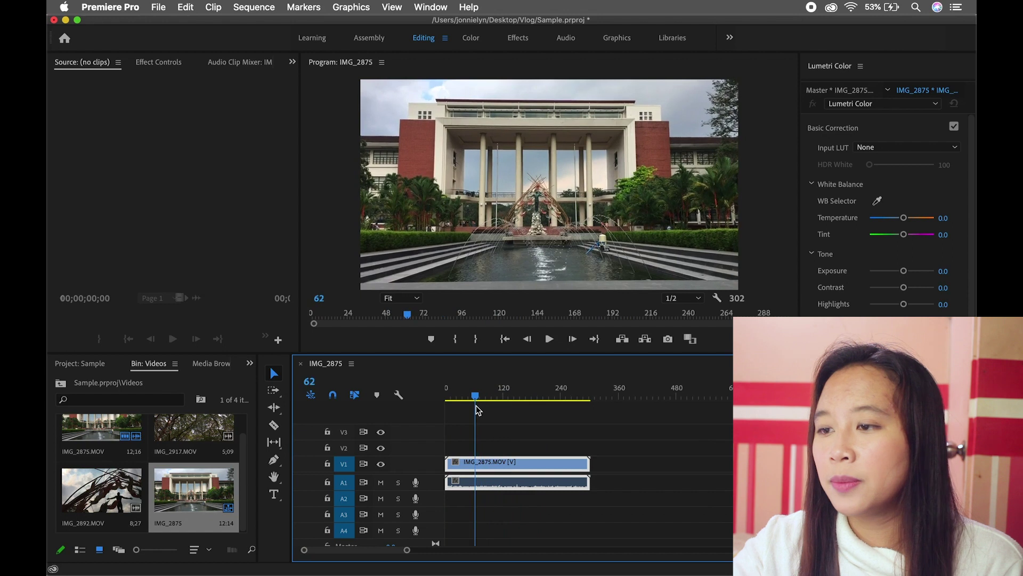
pyautogui.click(550, 341)
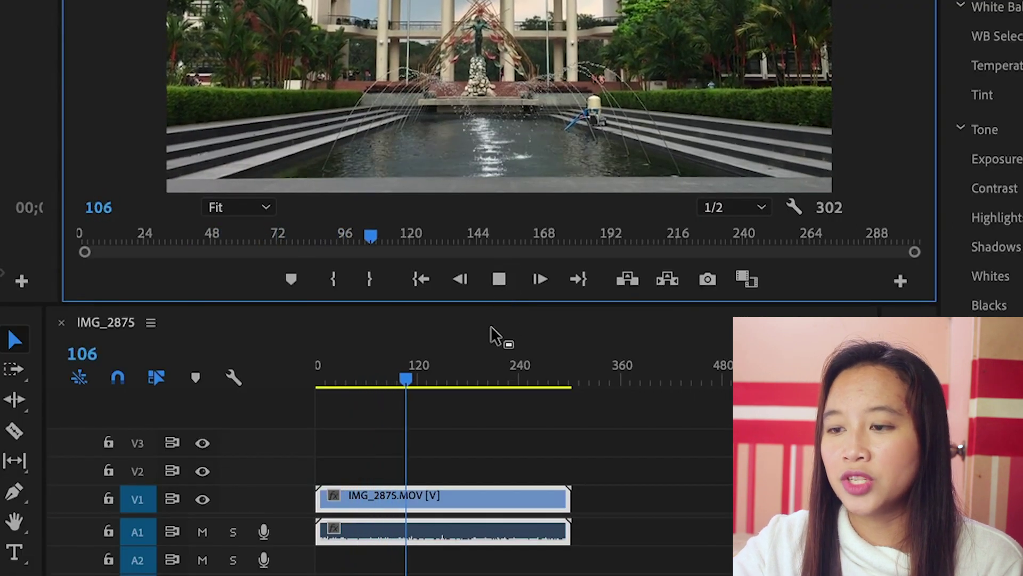
pyautogui.press('space')
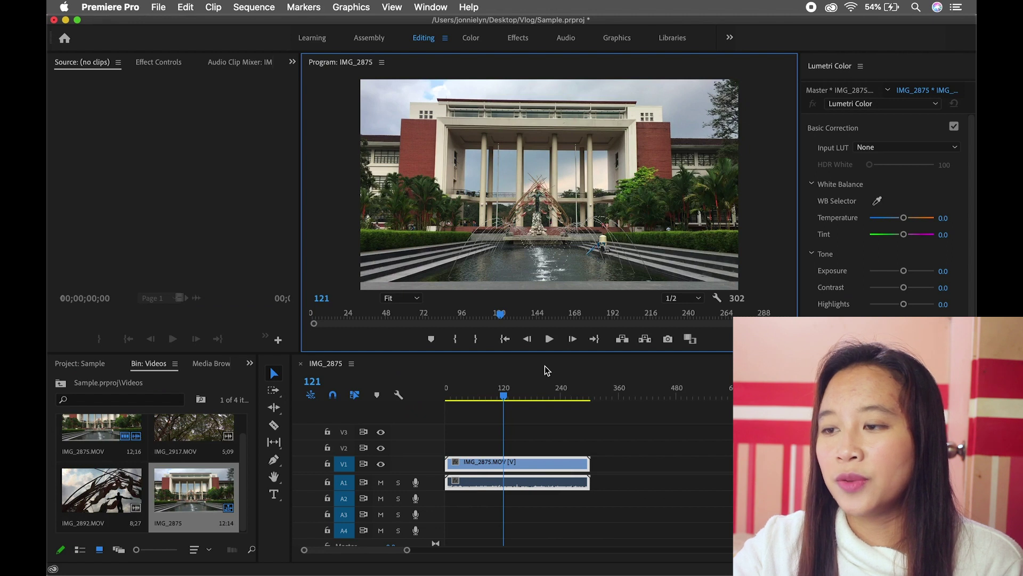
# Scale the video up slightly in the Program monitor and nudge its position.
pyautogui.click(597, 204)
pyautogui.moveTo(738, 184); pyautogui.dragTo(746, 184)
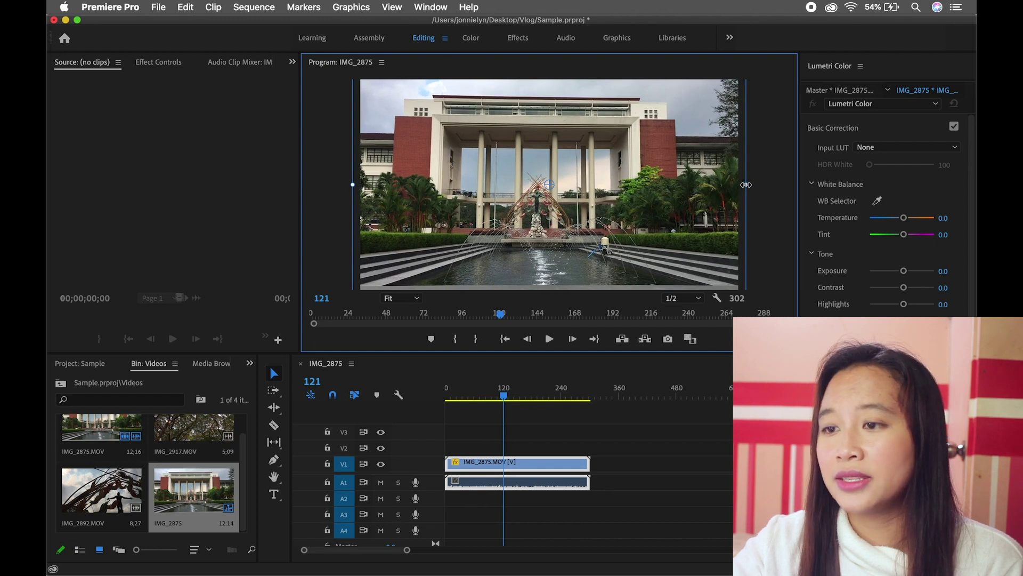
pyautogui.moveTo(761, 193); pyautogui.dragTo(686, 188)
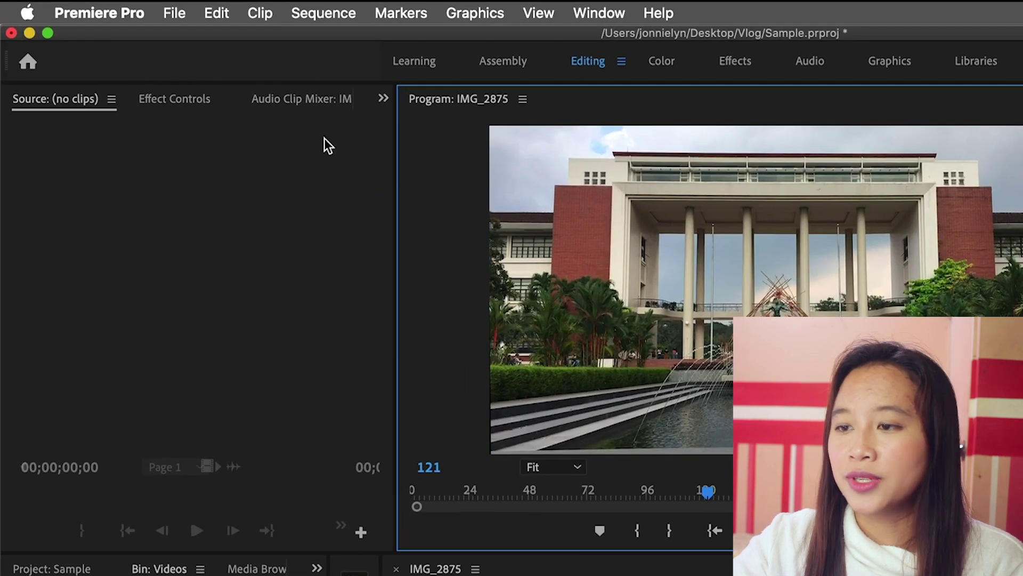
pyautogui.click(197, 104)
pyautogui.moveTo(160, 201); pyautogui.dragTo(217, 201)
pyautogui.moveTo(160, 222); pyautogui.dragTo(166, 222)
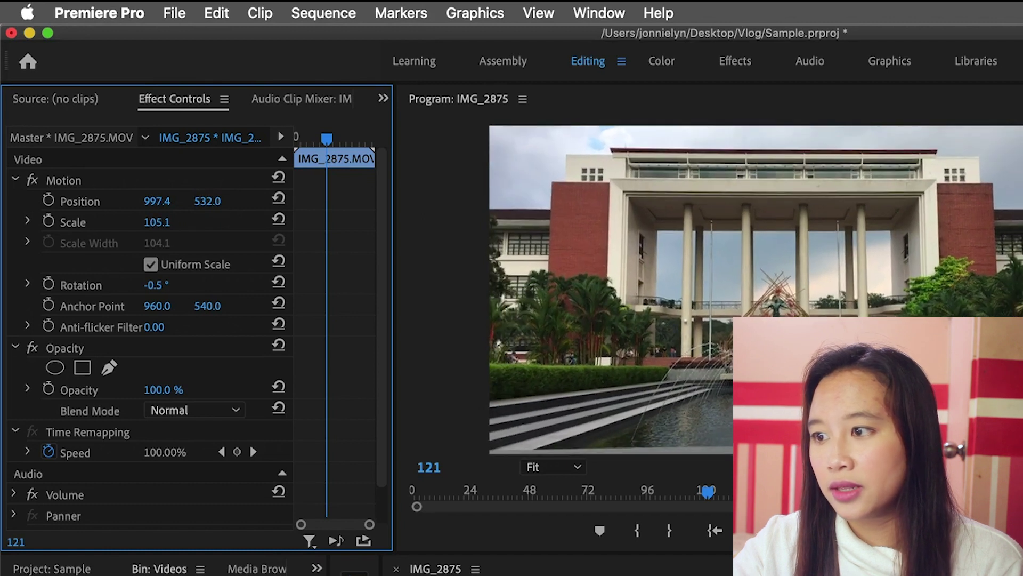
pyautogui.moveTo(183, 286); pyautogui.dragTo(169, 285)
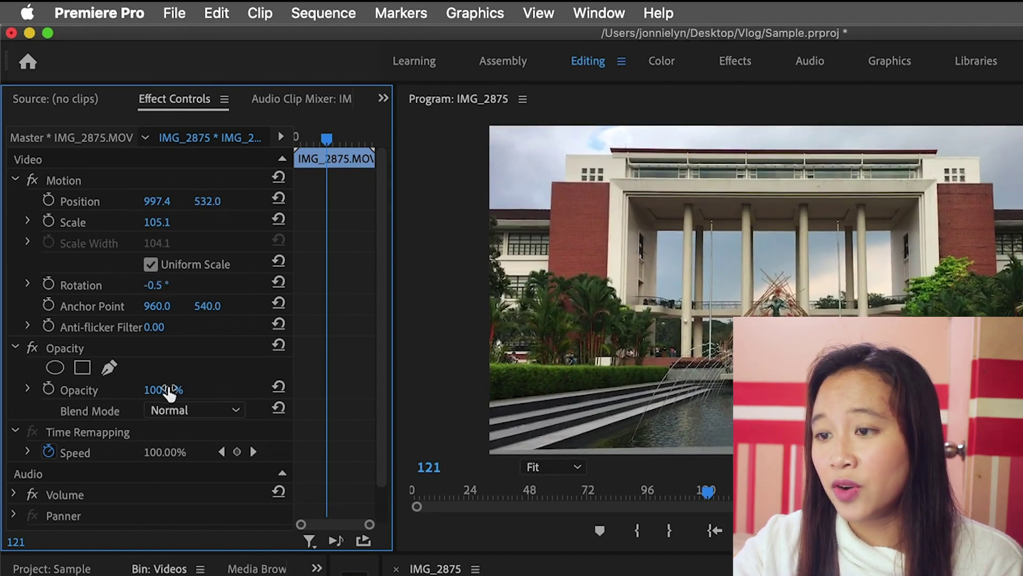
pyautogui.moveTo(170, 392)
pyautogui.mouseDown()
pyautogui.moveTo(160, 392)
pyautogui.moveTo(183, 391)
pyautogui.mouseUp()
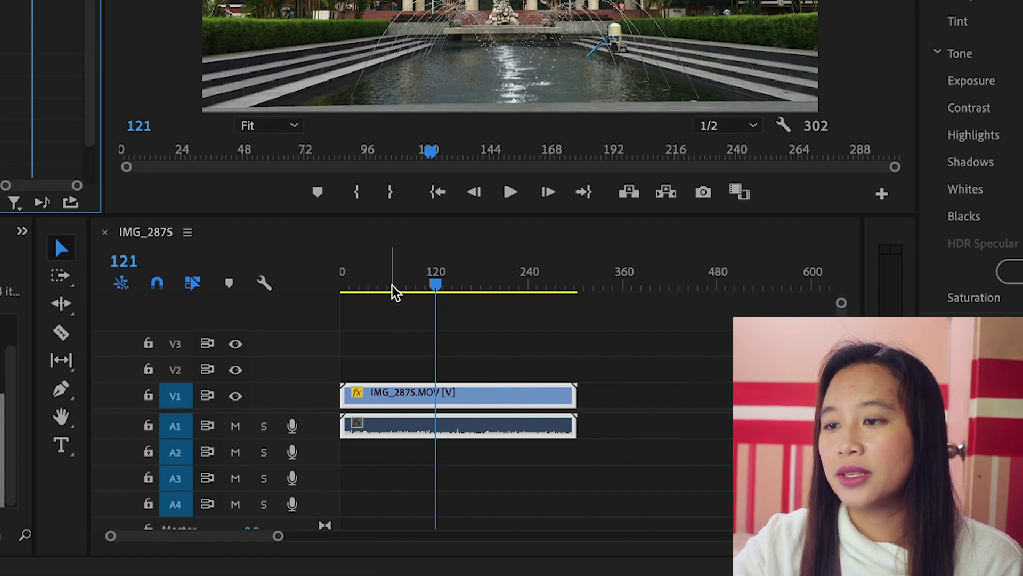
# Trim the start of IMG_2875.MOV in to frame 121.
pyautogui.moveTo(279, 536); pyautogui.dragTo(358, 540)
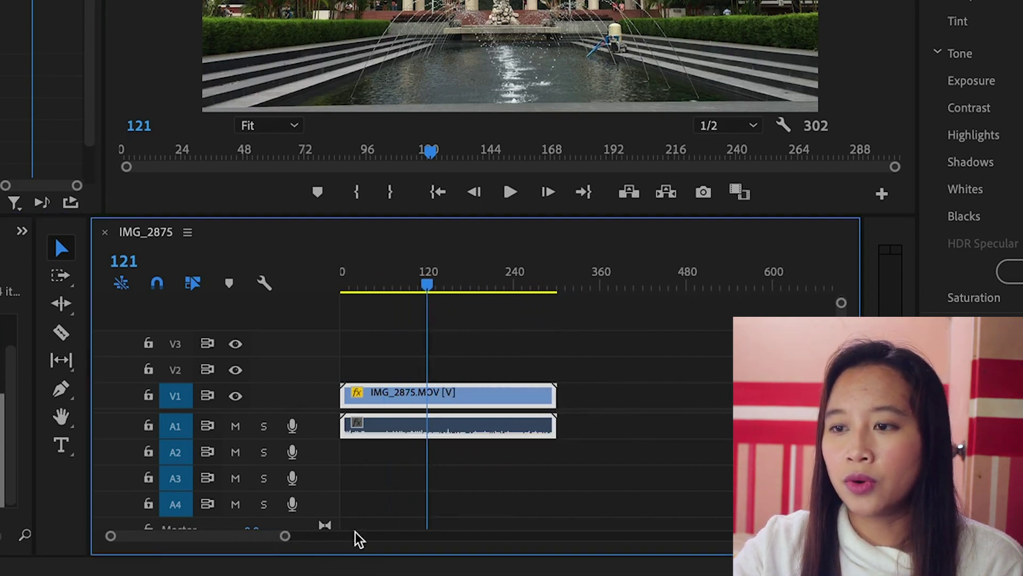
pyautogui.press('=')
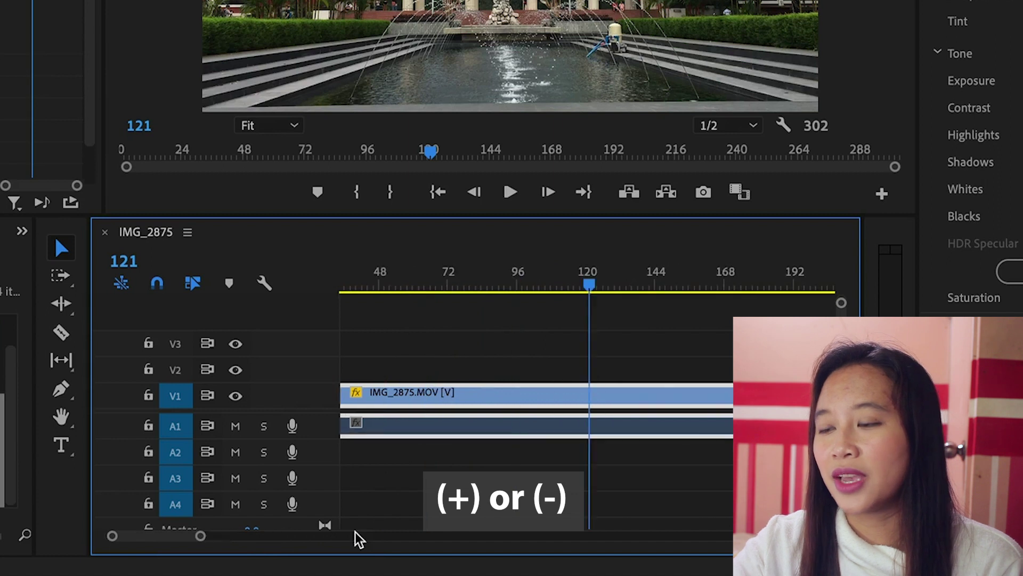
pyautogui.press('-')
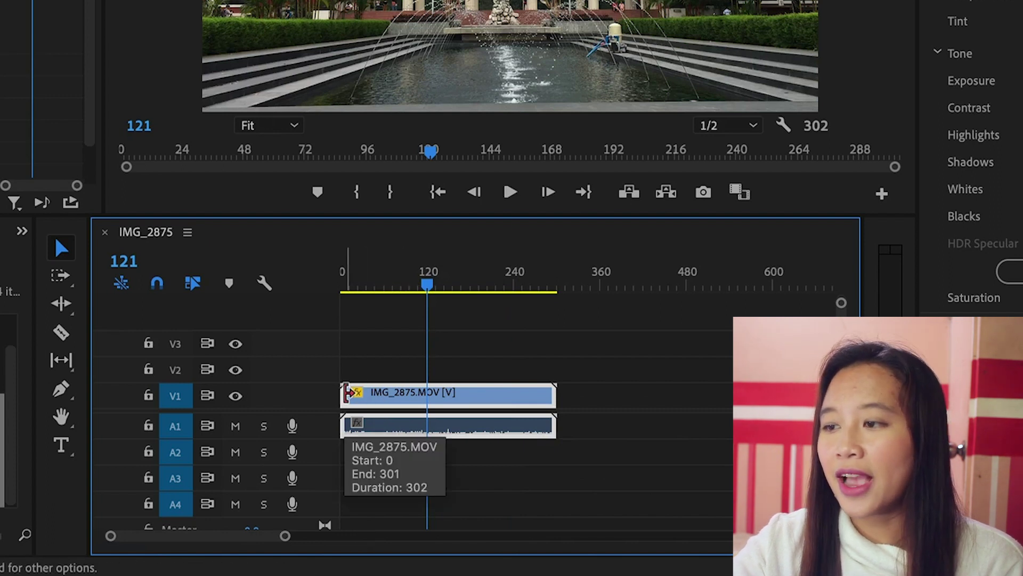
pyautogui.moveTo(348, 393); pyautogui.dragTo(434, 396)
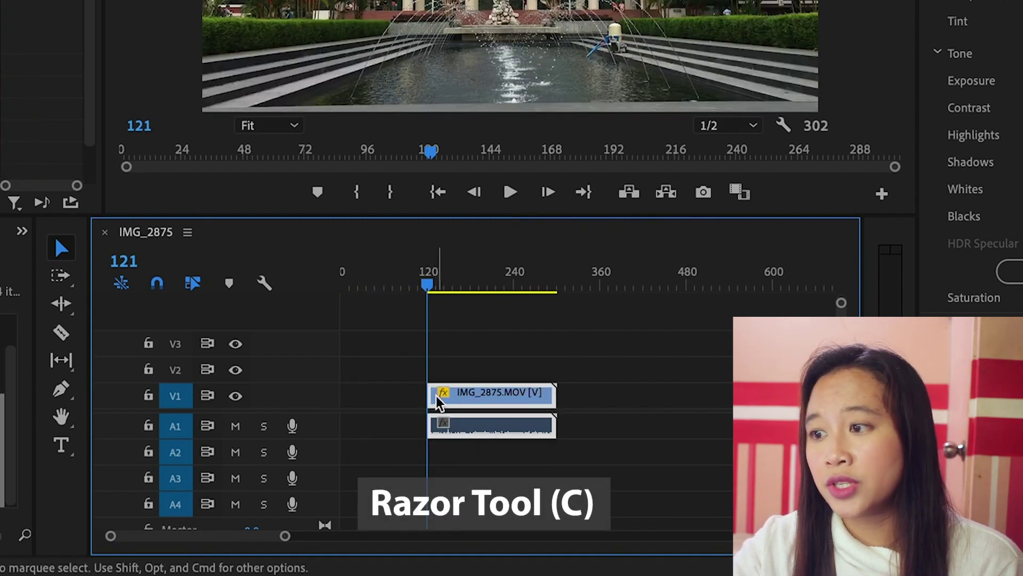
# Razor the clip at frame 266 and delete the tail after the cut.
pyautogui.click(63, 334)
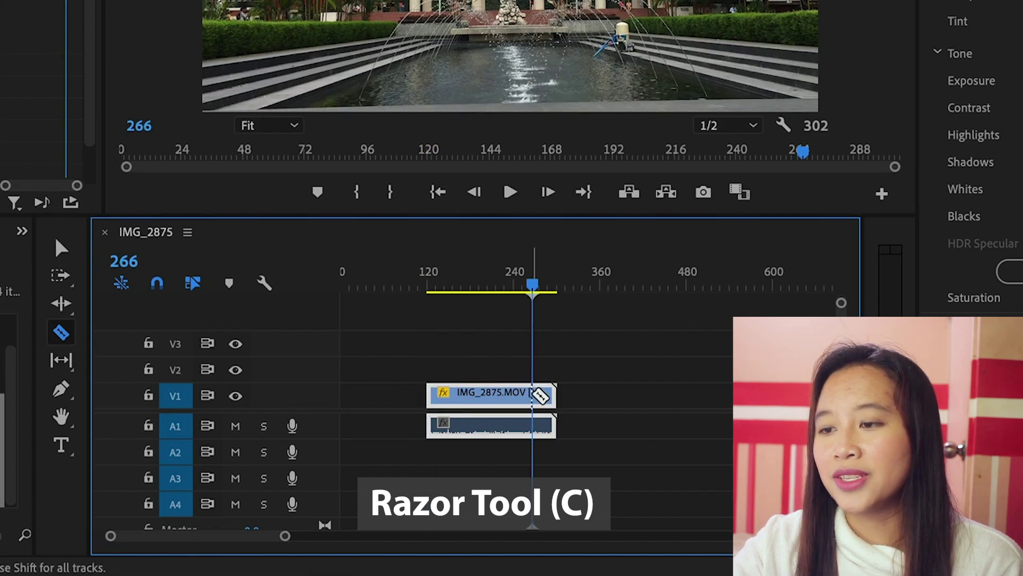
pyautogui.click(540, 395)
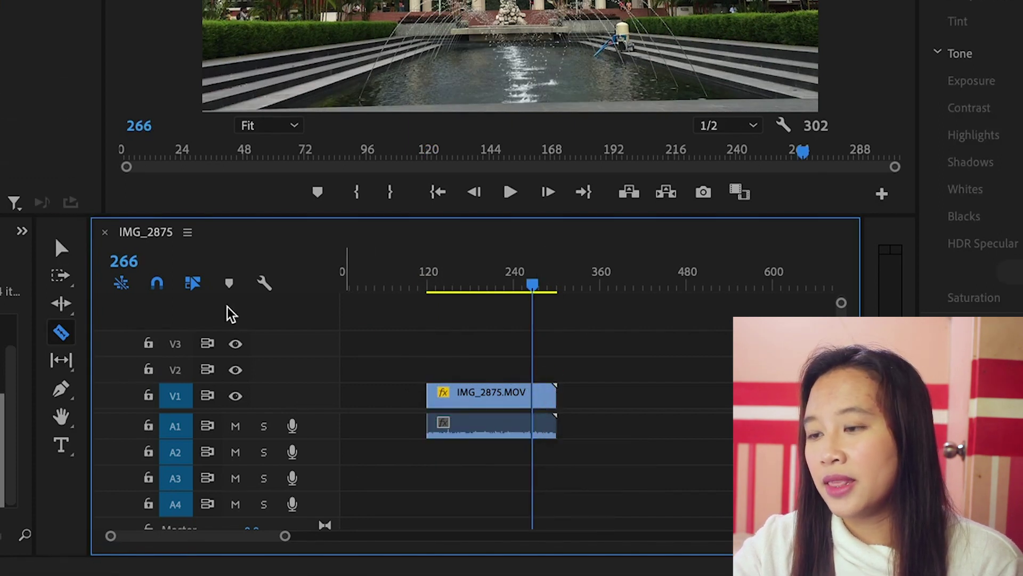
pyautogui.click(64, 249)
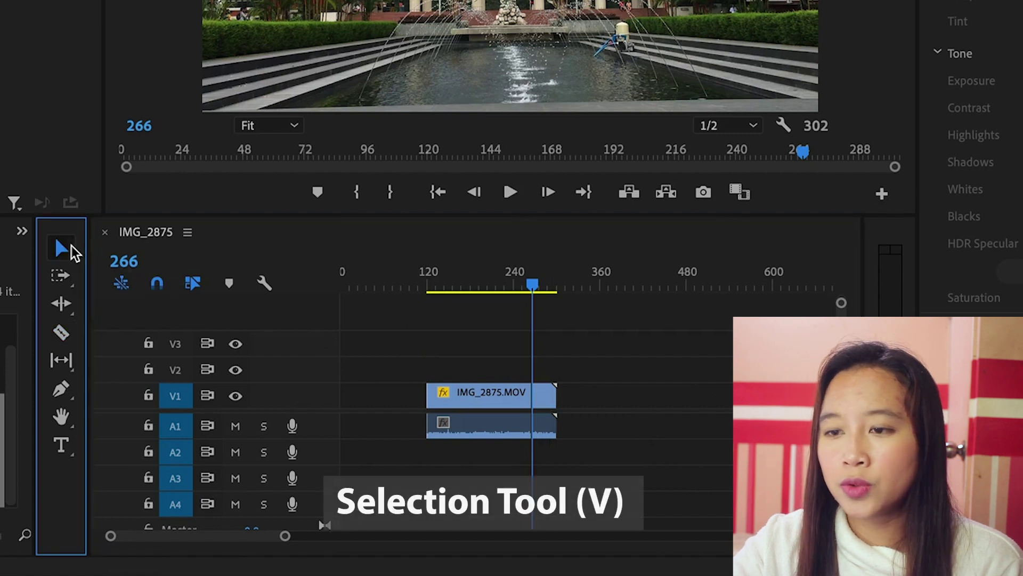
pyautogui.click(546, 398)
pyautogui.press('Delete')
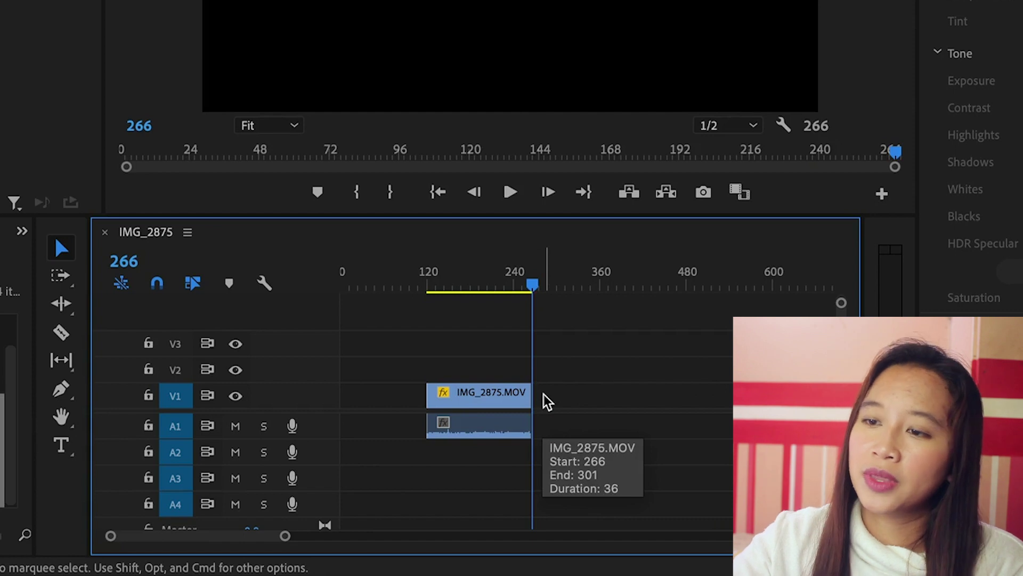
# Trim the end of IMG_2875 to the playhead with W and play back the shortened clip.
pyautogui.moveTo(532, 285); pyautogui.dragTo(467, 285)
pyautogui.moveTo(465, 374); pyautogui.dragTo(478, 374)
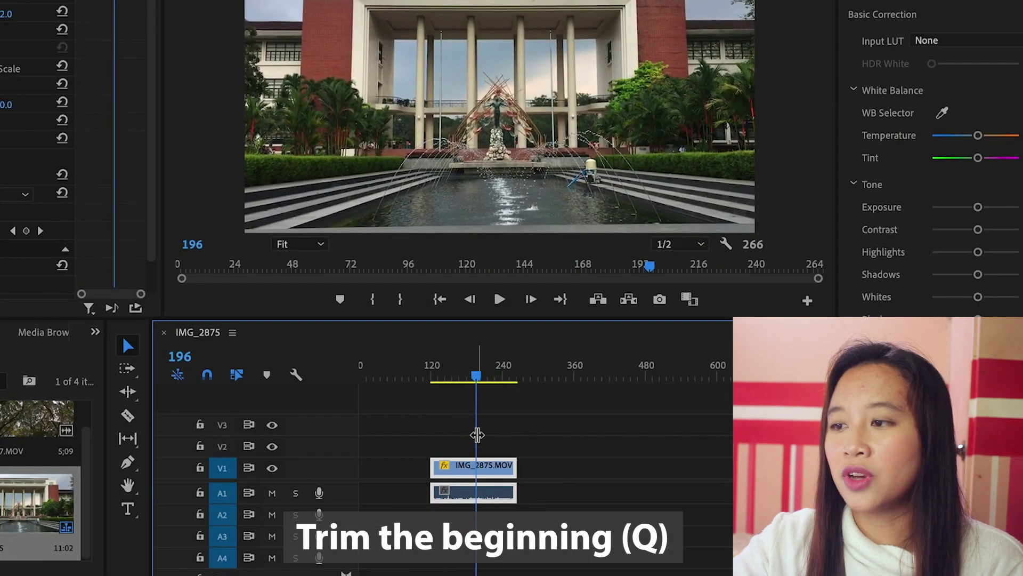
pyautogui.press('w')
pyautogui.press('Up')
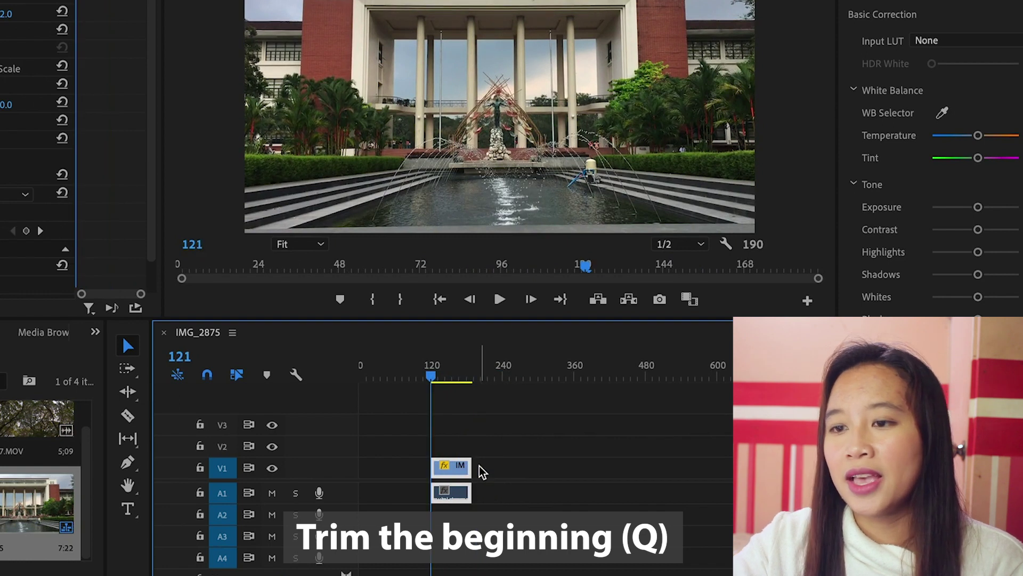
pyautogui.click(437, 380)
pyautogui.moveTo(437, 380)
pyautogui.mouseDown()
pyautogui.moveTo(466, 382)
pyautogui.moveTo(432, 382)
pyautogui.mouseUp()
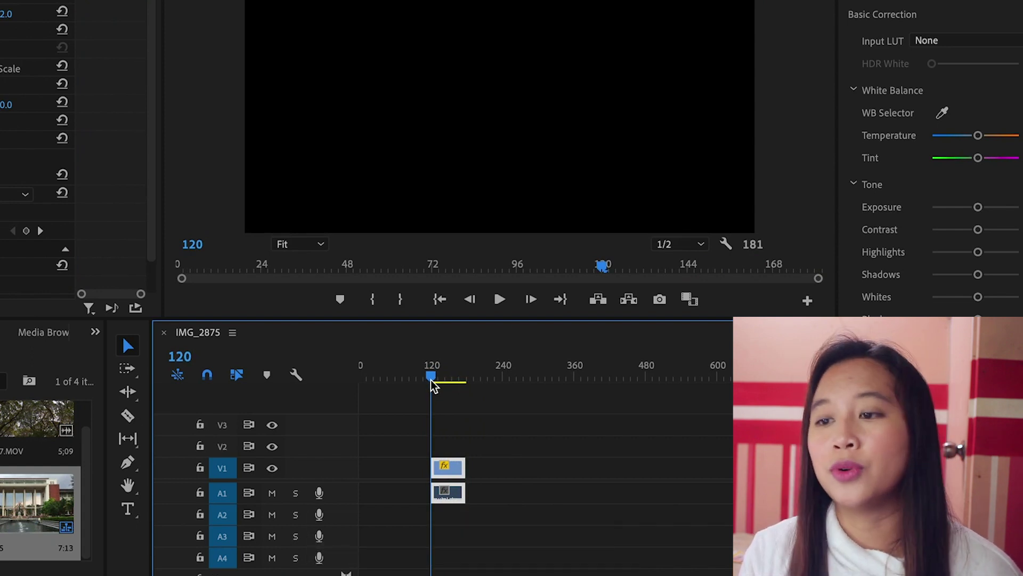
pyautogui.press('space')
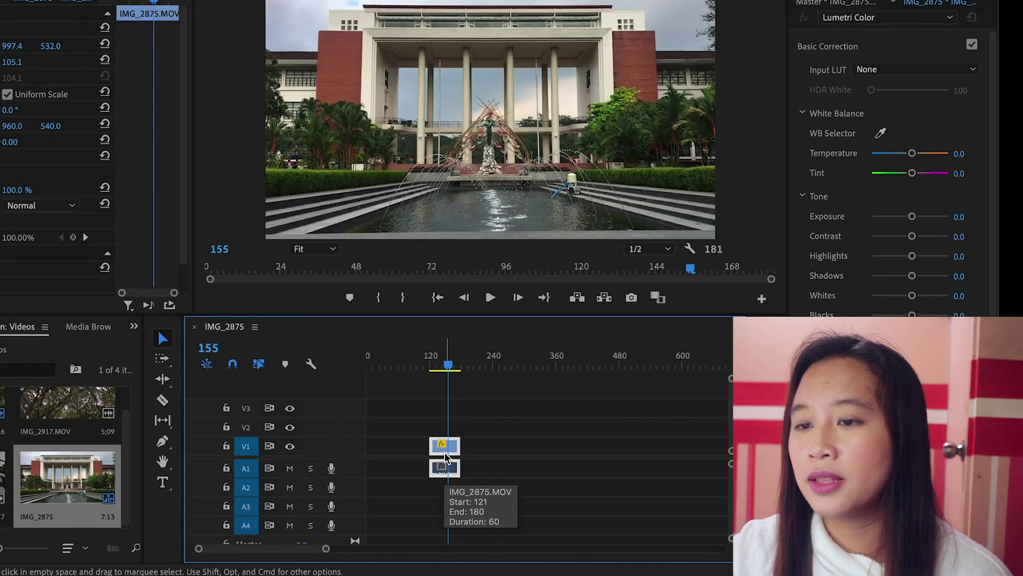
# Unlink IMG_2875's audio from its video and delete it, then load IMG_2917.MOV for preview.
pyautogui.rightClick(447, 457)
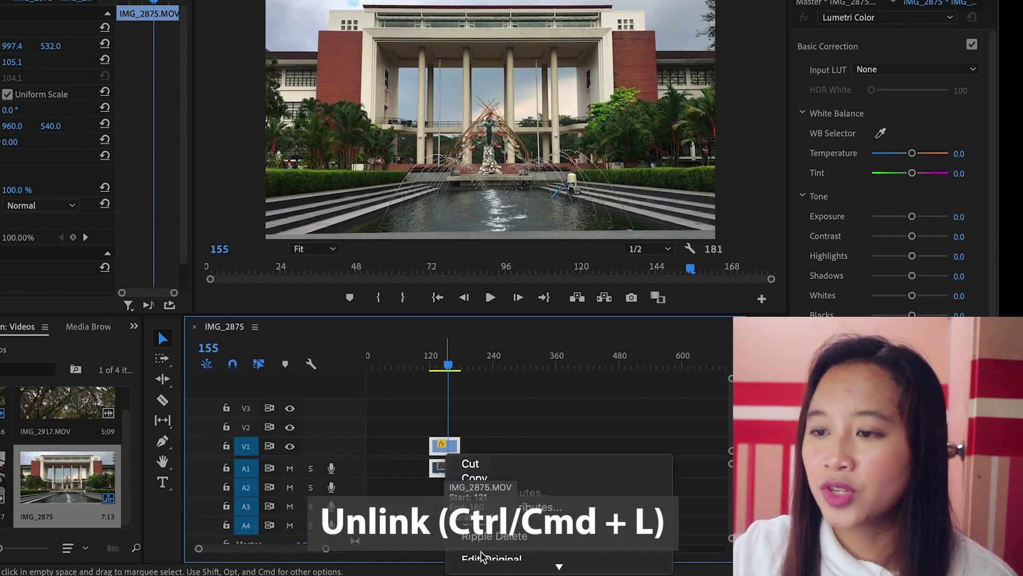
pyautogui.click(485, 424)
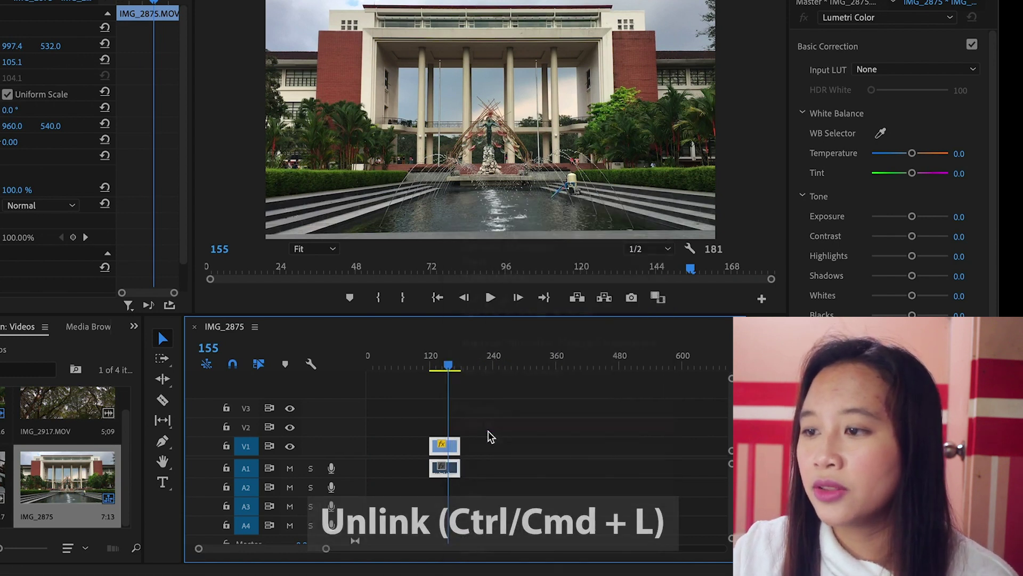
pyautogui.click(451, 471)
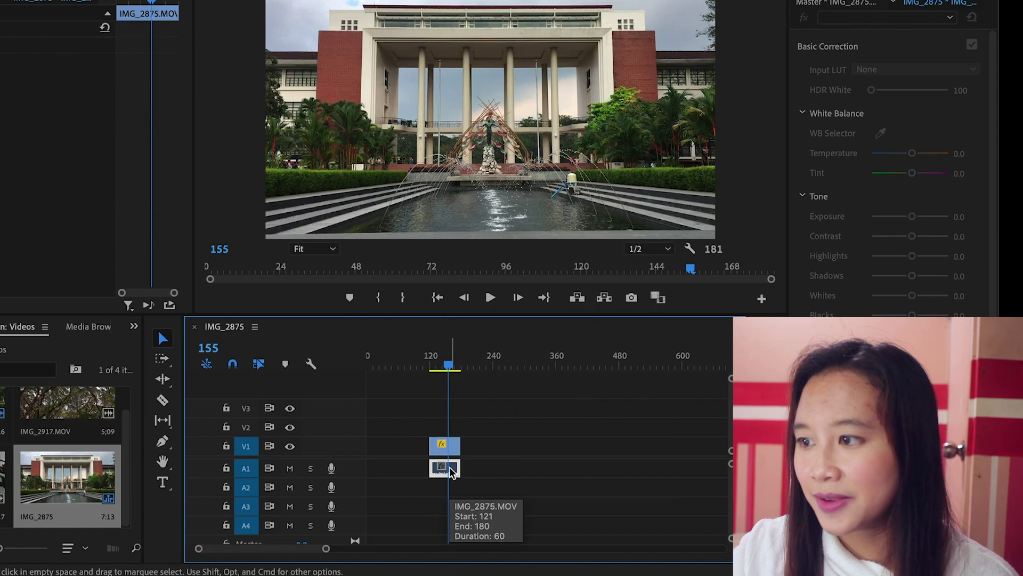
pyautogui.press('Delete')
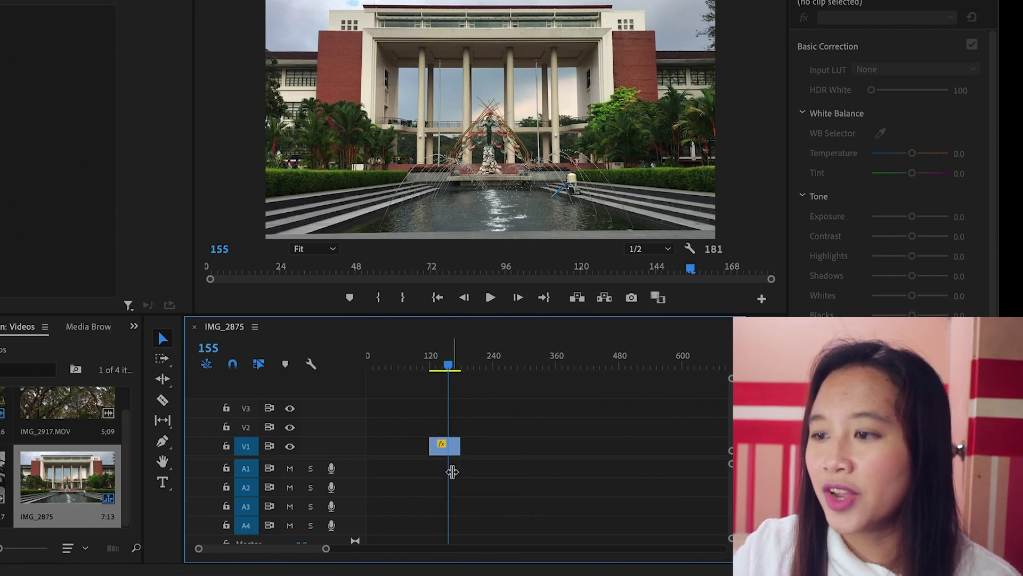
pyautogui.doubleClick(70, 404)
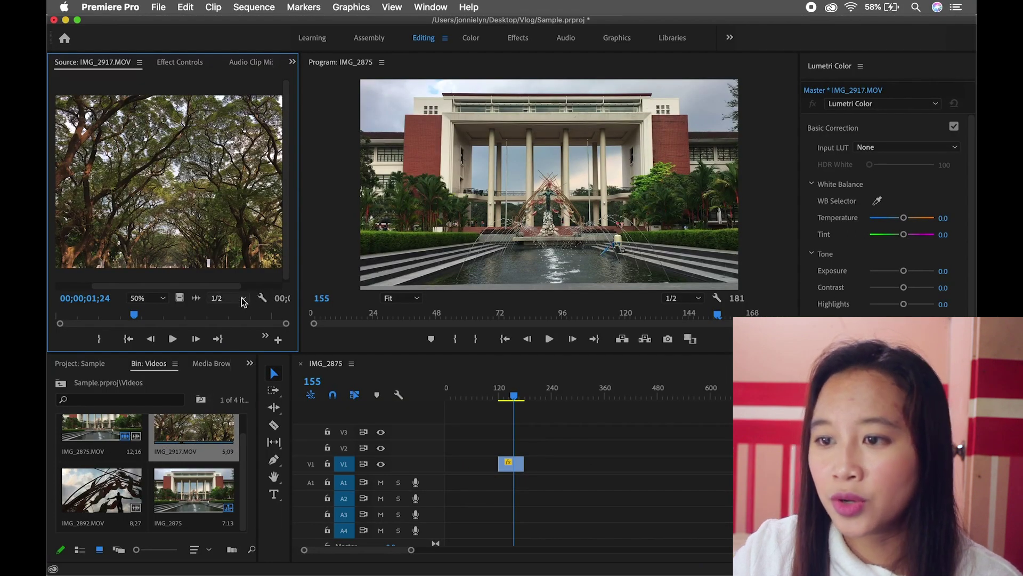
# Fit the Source Monitor view and mark IMG_2917's In at 00;28 and Out at 04;07.
pyautogui.click(162, 298)
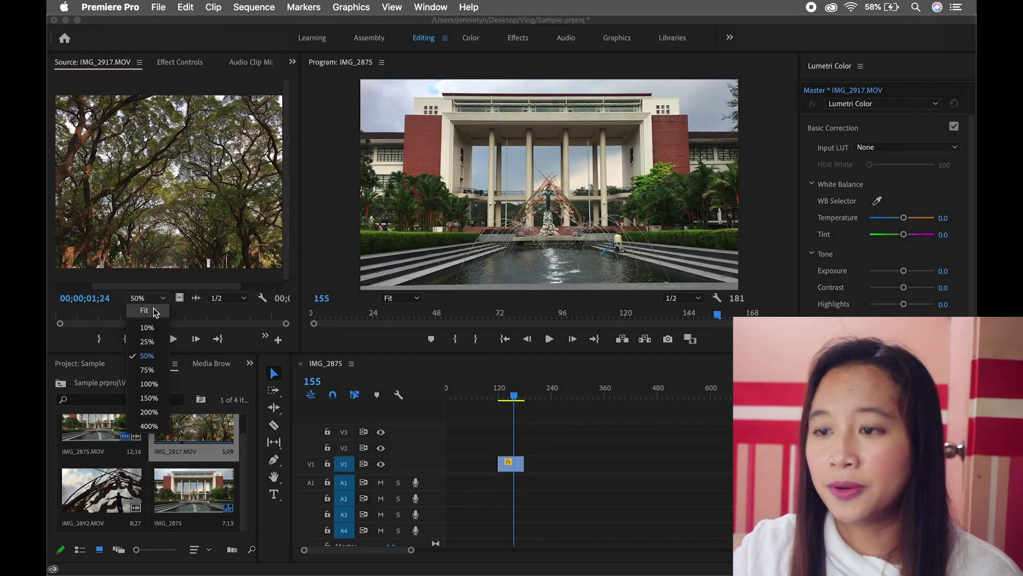
pyautogui.click(154, 310)
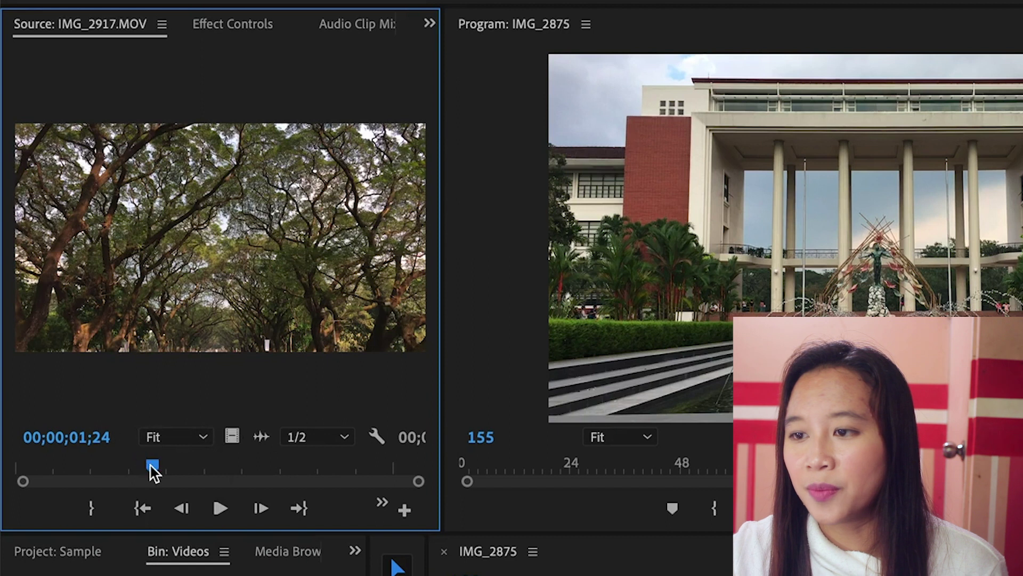
pyautogui.moveTo(151, 468)
pyautogui.mouseDown()
pyautogui.moveTo(219, 480)
pyautogui.moveTo(157, 477)
pyautogui.mouseUp()
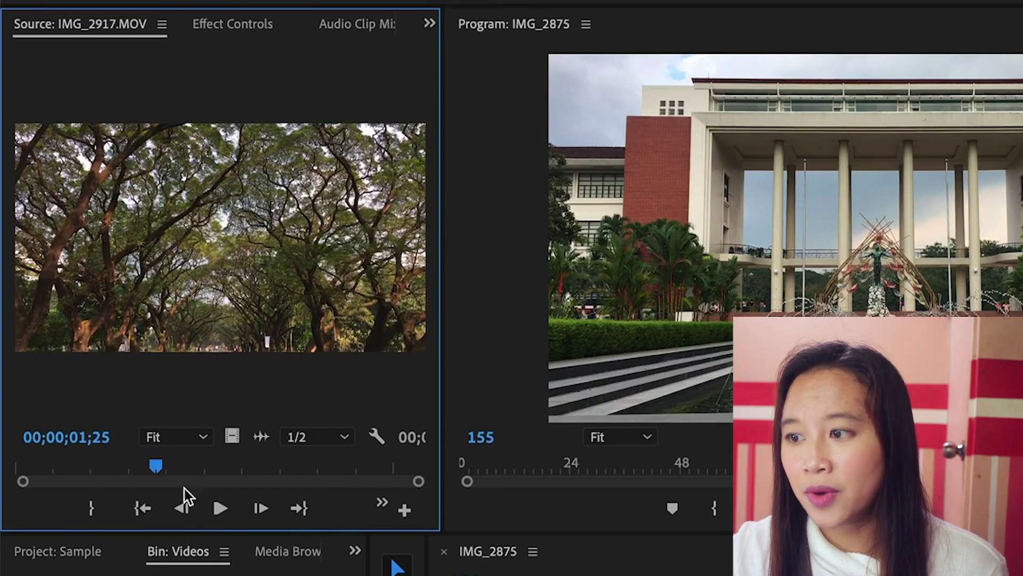
pyautogui.click(227, 515)
pyautogui.click(227, 515)
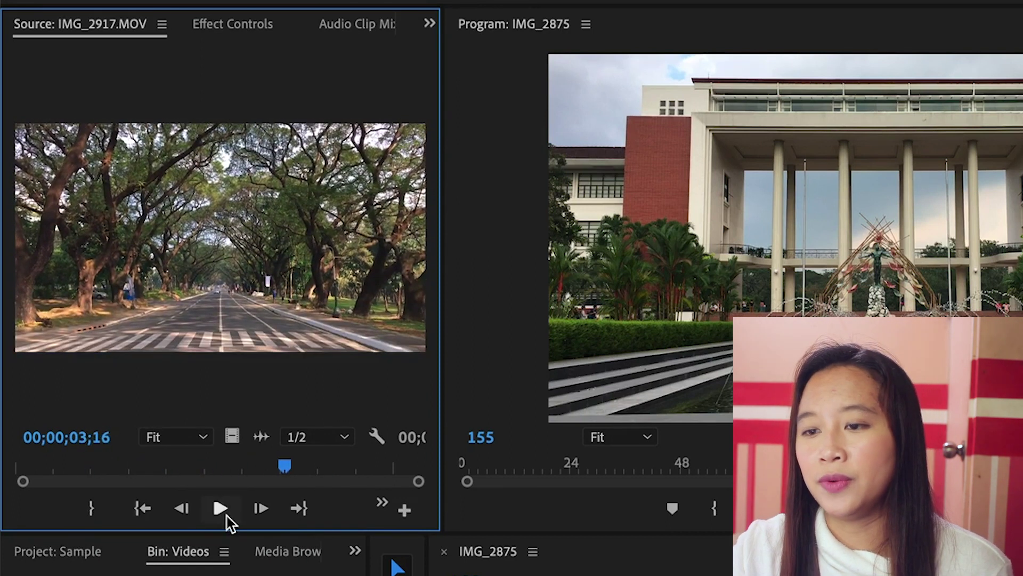
pyautogui.moveTo(98, 468); pyautogui.dragTo(342, 477)
pyautogui.press('i')
pyautogui.press('o')
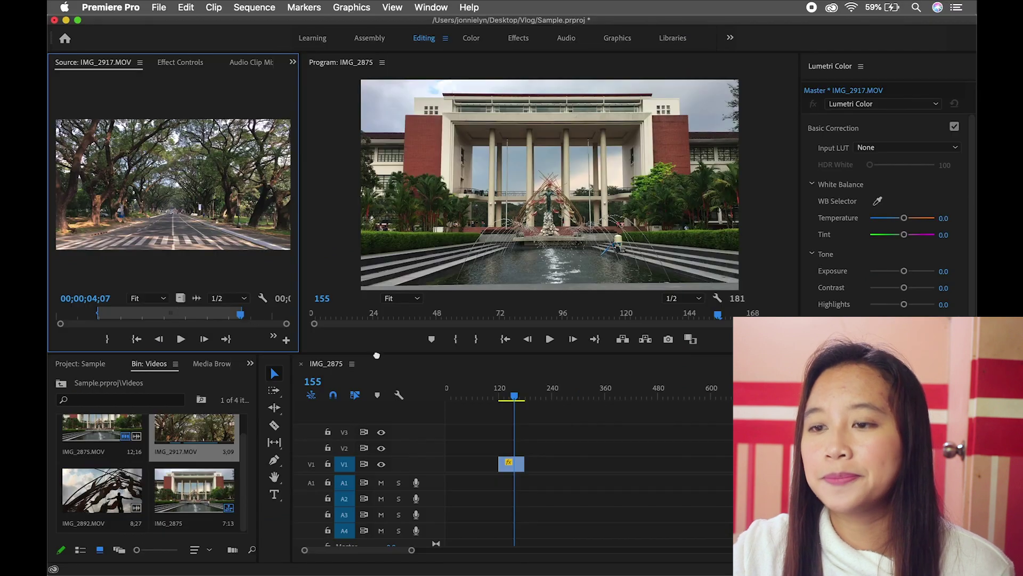
# Drag the marked video only onto V1 after IMG_2875 and delete both gaps.
pyautogui.moveTo(377, 355); pyautogui.dragTo(558, 468)
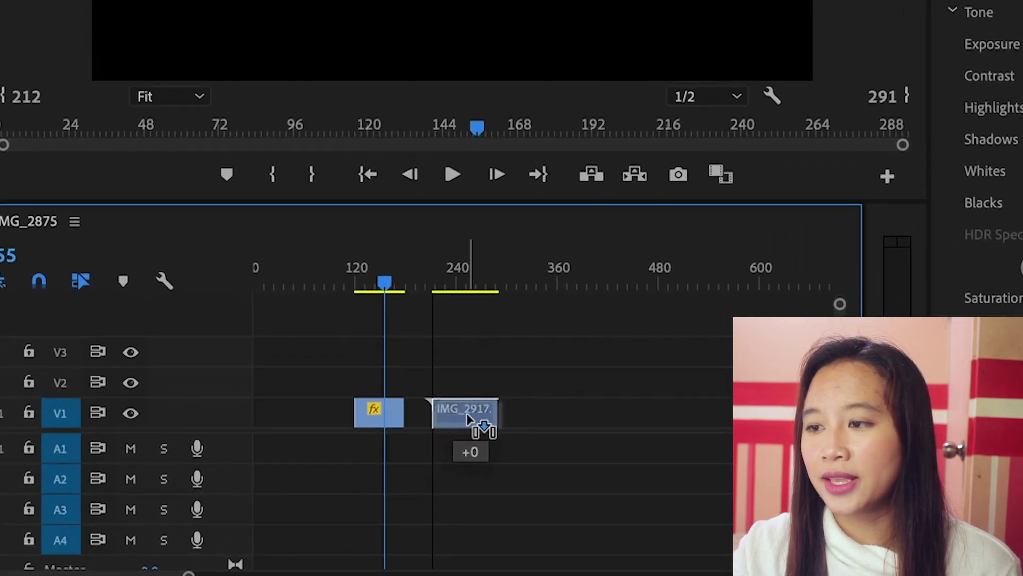
pyautogui.moveTo(468, 418); pyautogui.dragTo(488, 420)
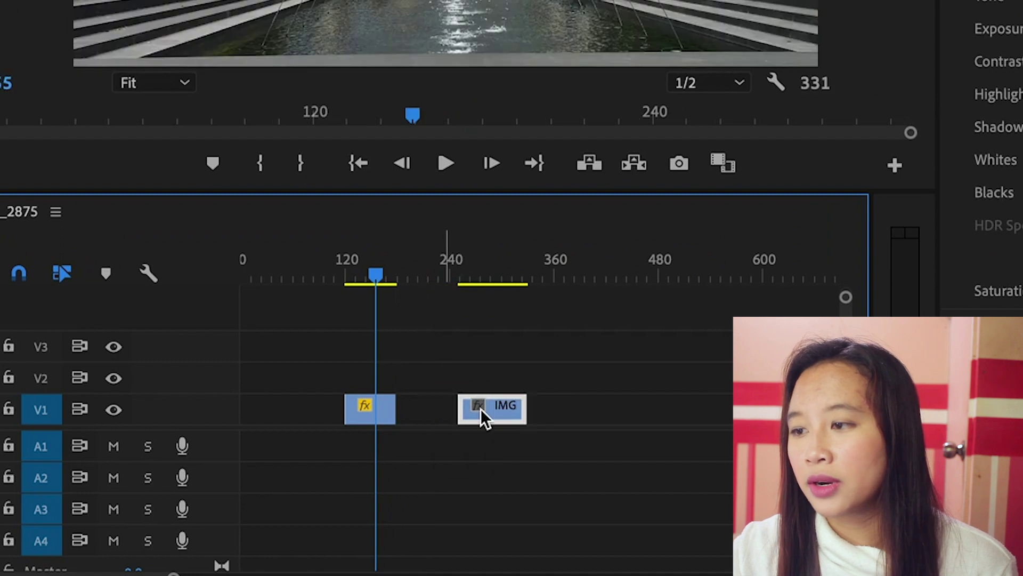
pyautogui.click(440, 411)
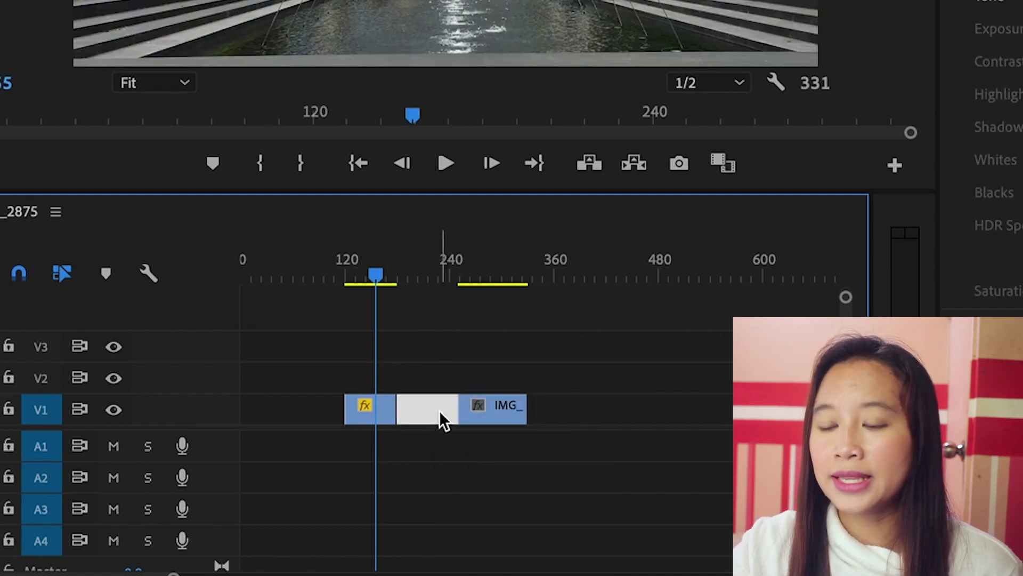
pyautogui.press('Delete')
pyautogui.click(294, 409)
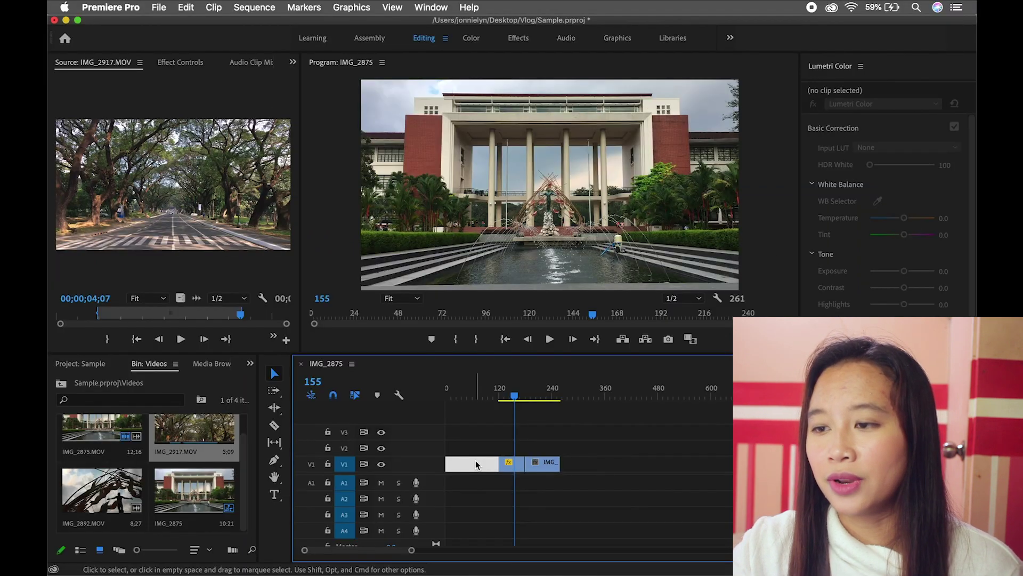
pyautogui.press('Delete')
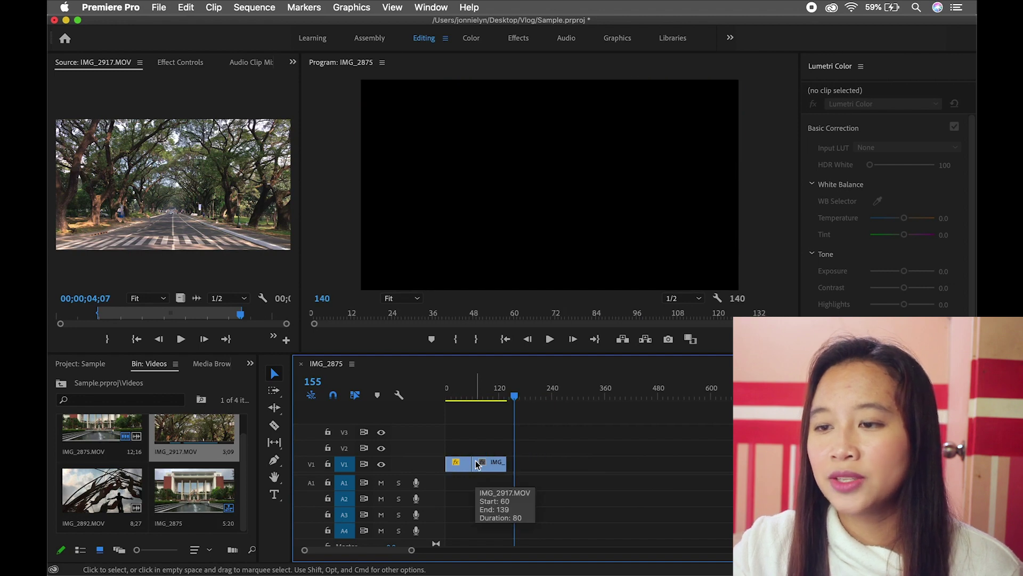
# Check the cut between the two clips and switch to the Effects workspace.
pyautogui.click(480, 398)
pyautogui.moveTo(473, 397); pyautogui.dragTo(479, 397)
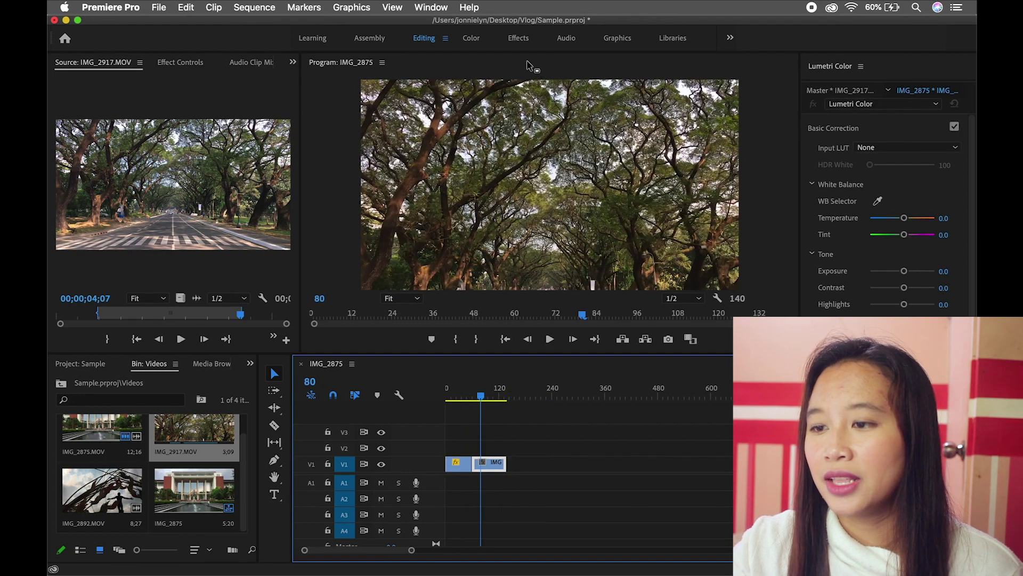
pyautogui.click(509, 39)
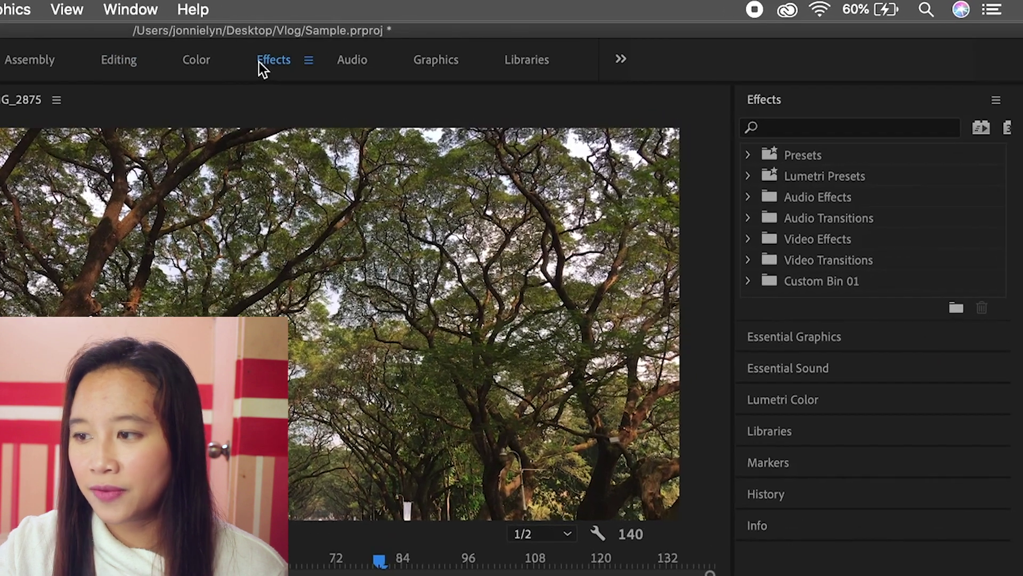
pyautogui.click(765, 99)
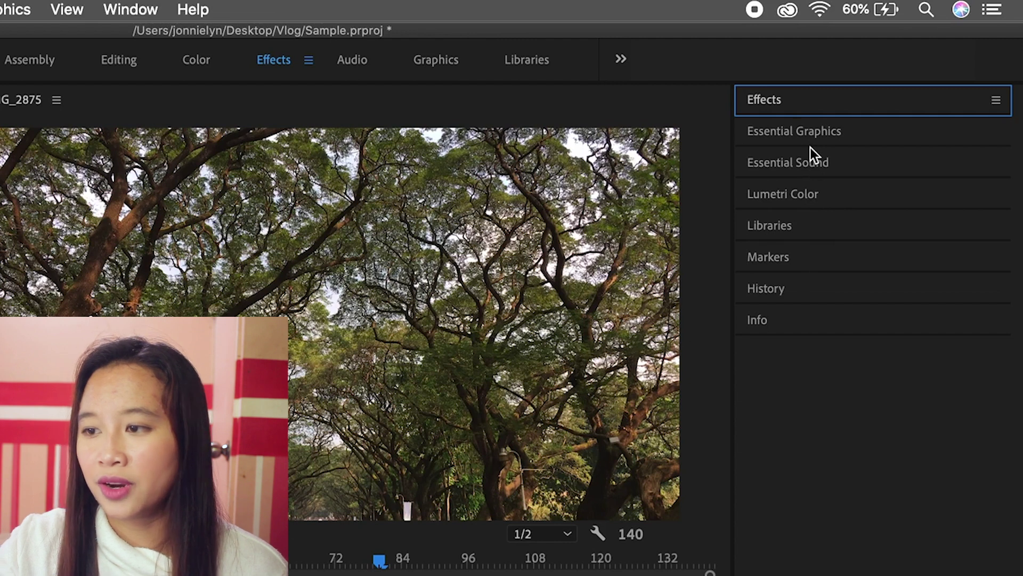
# Browse the Essential Graphics templates and Essential Sound, then reopen the effects and transitions list.
pyautogui.click(798, 139)
pyautogui.click(793, 144)
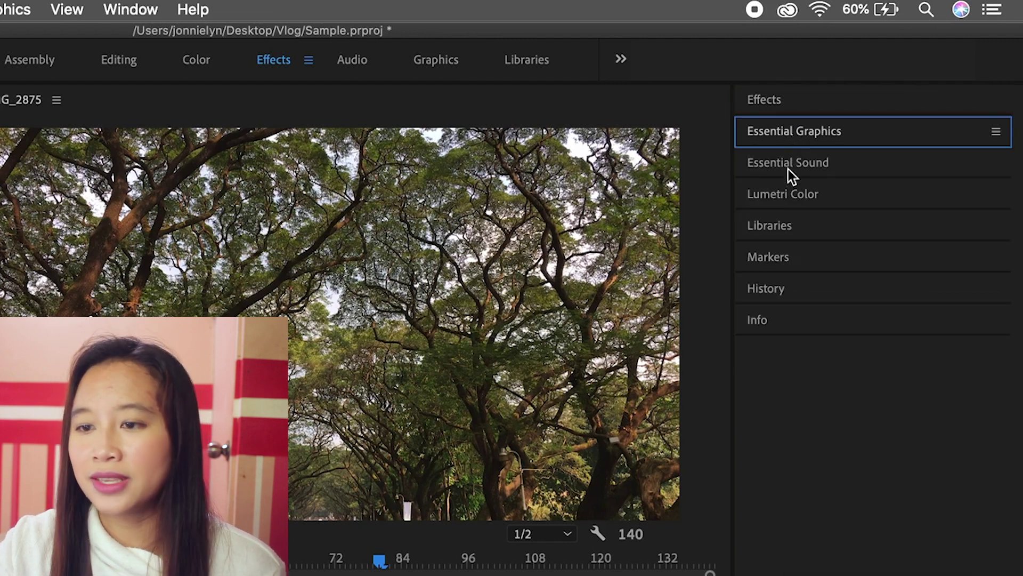
pyautogui.click(785, 171)
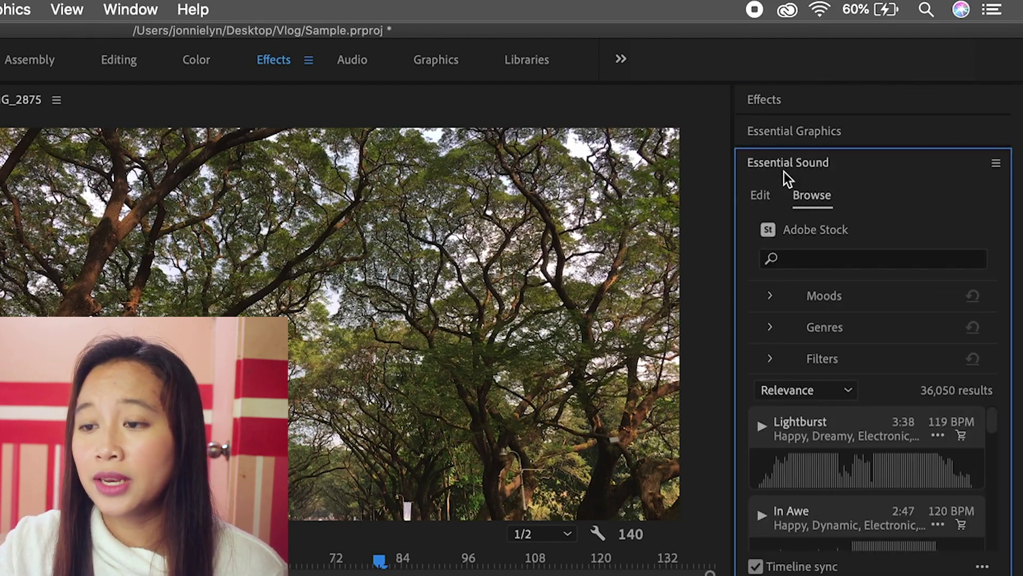
pyautogui.click(785, 172)
pyautogui.click(778, 140)
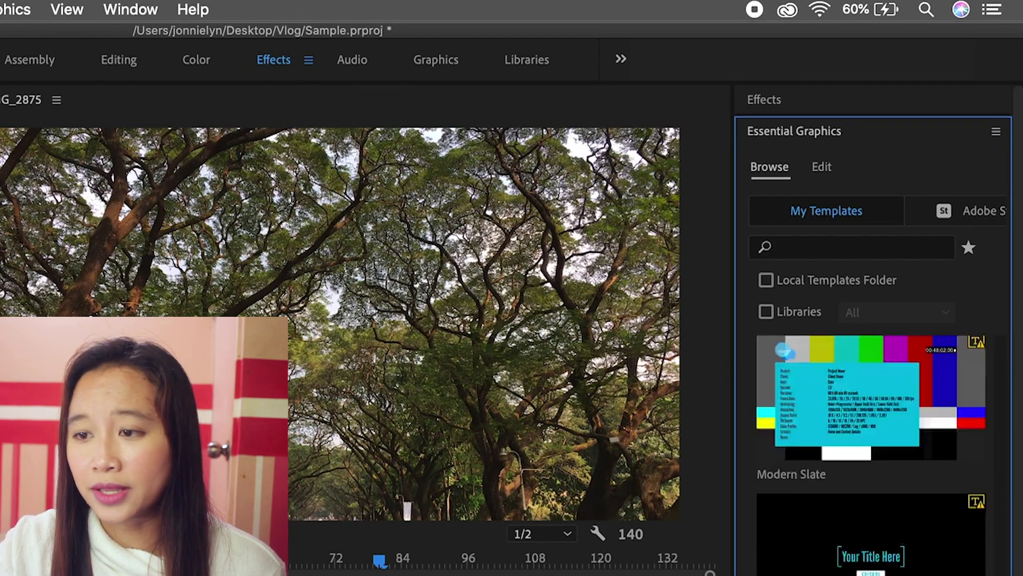
pyautogui.scroll(-15, 871, 453)
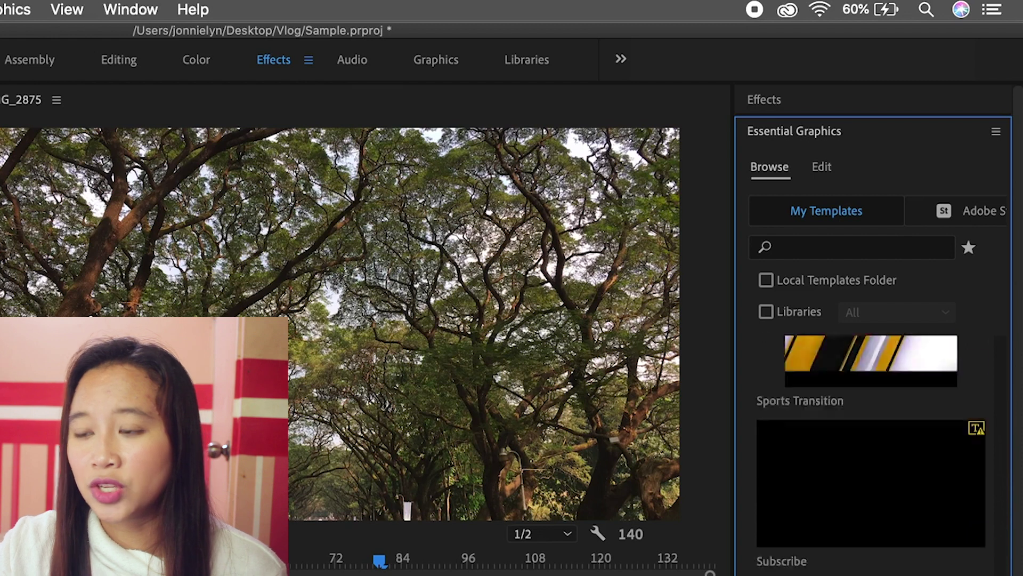
pyautogui.scroll(-12, 880, 353)
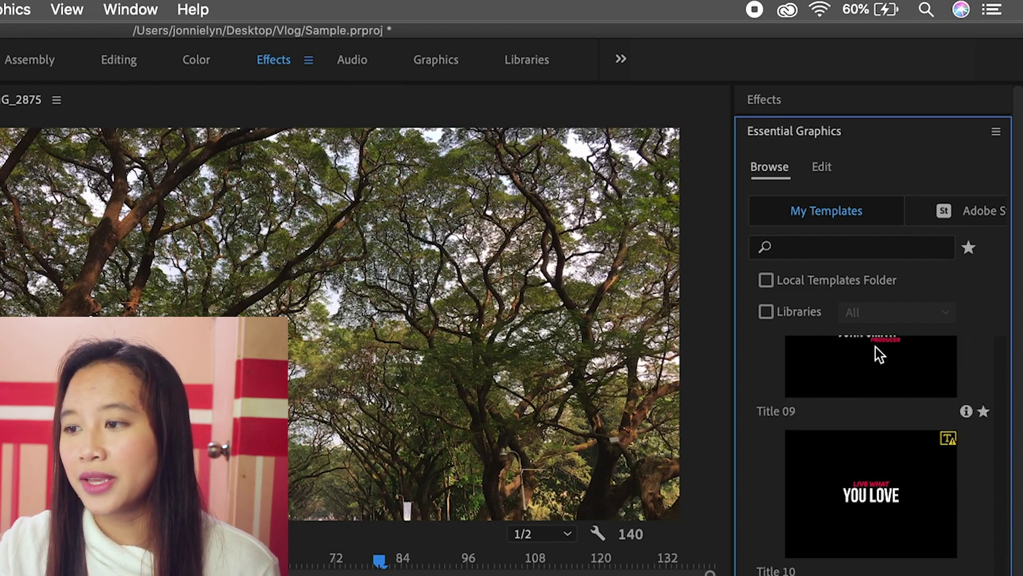
pyautogui.click(793, 134)
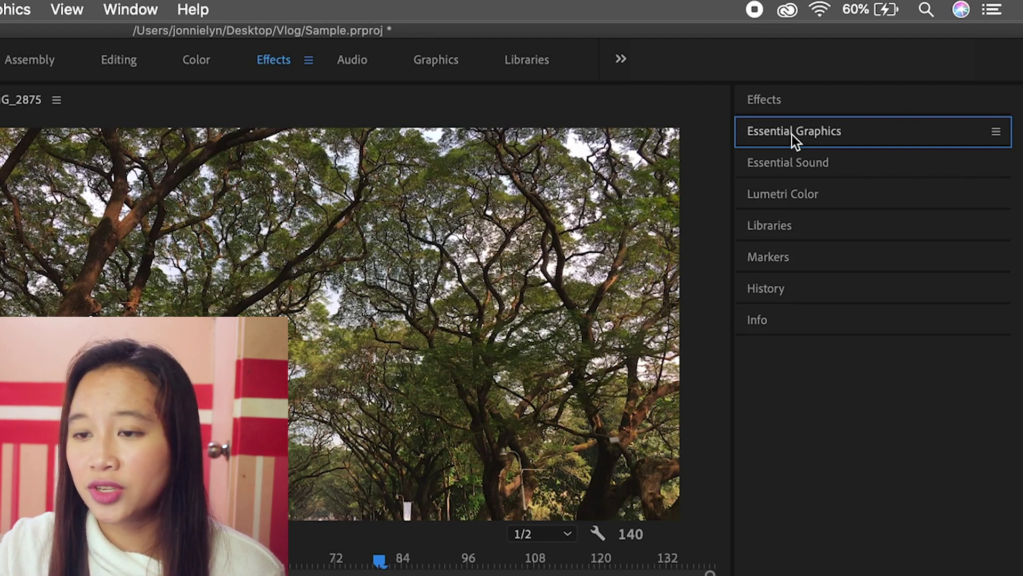
pyautogui.click(772, 106)
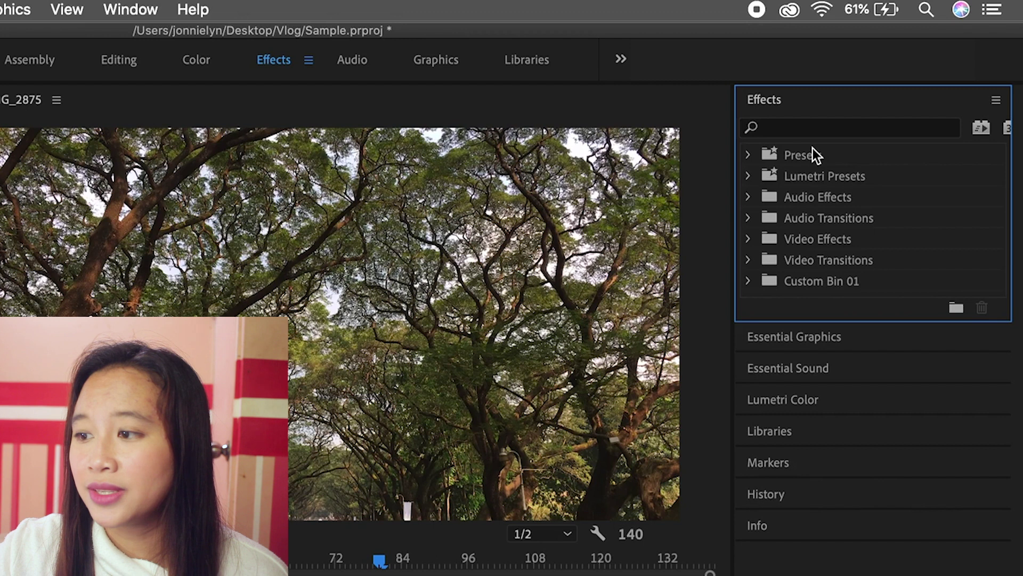
# Find Cross Dissolve under Video Transitions > Dissolve and by searching 'cross dis'.
pyautogui.click(747, 155)
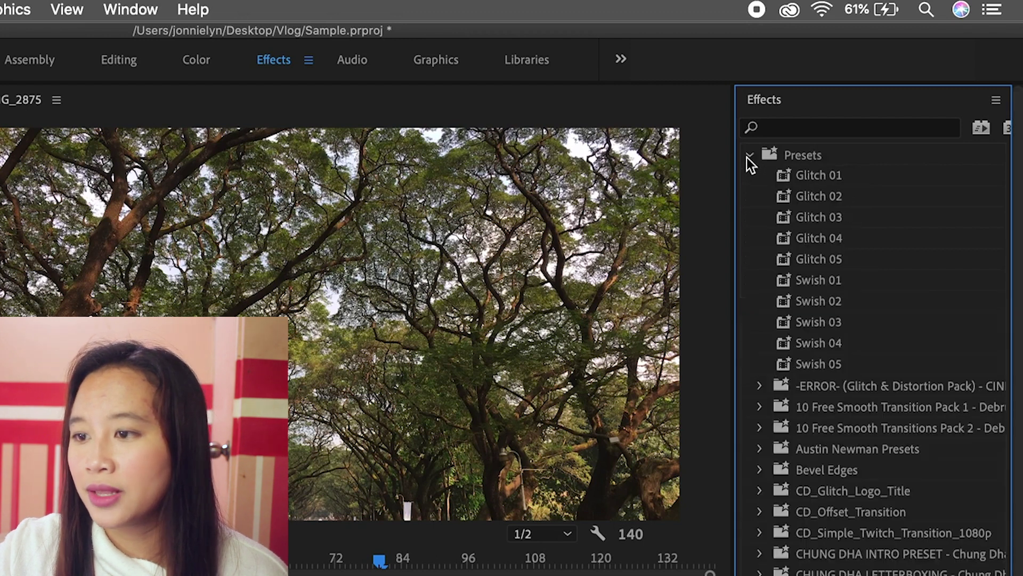
pyautogui.scroll(-3, 856, 424)
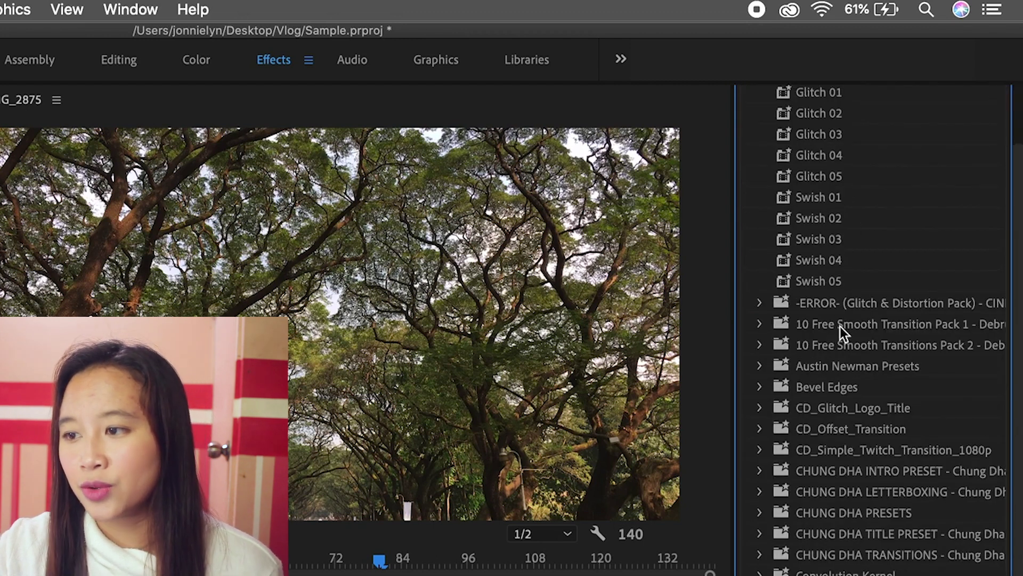
pyautogui.scroll(3, 1014, 244)
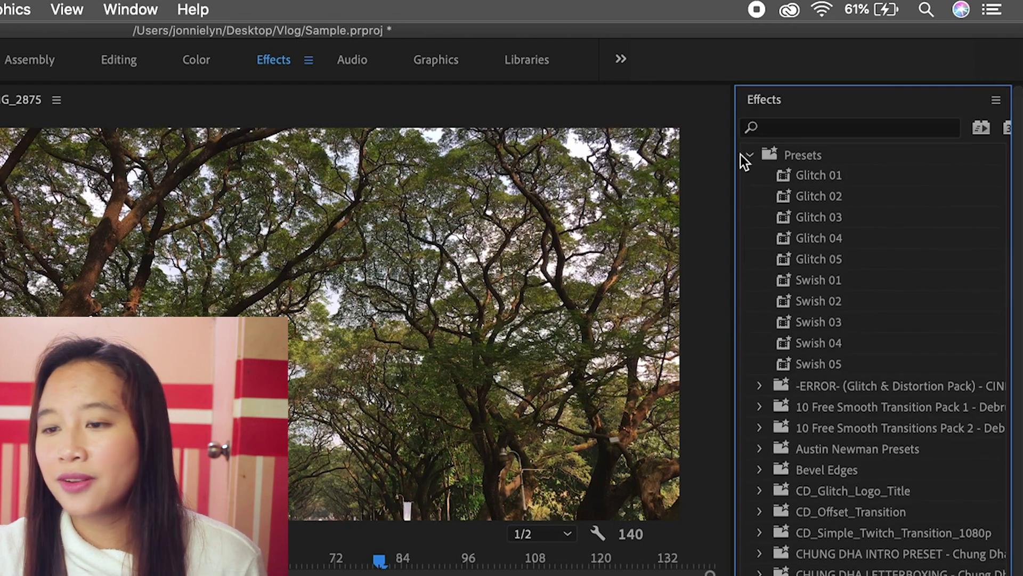
pyautogui.click(750, 155)
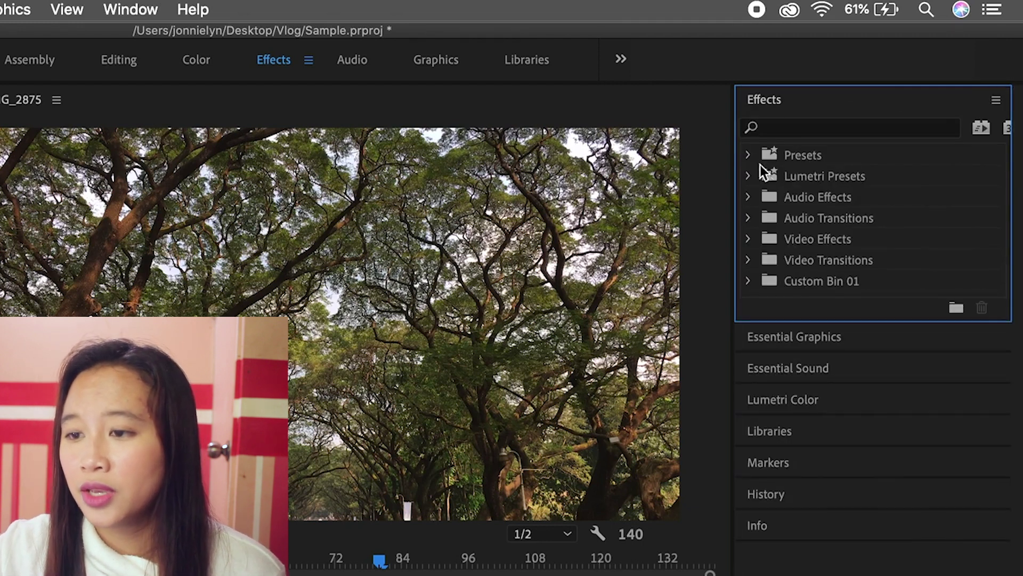
pyautogui.click(750, 260)
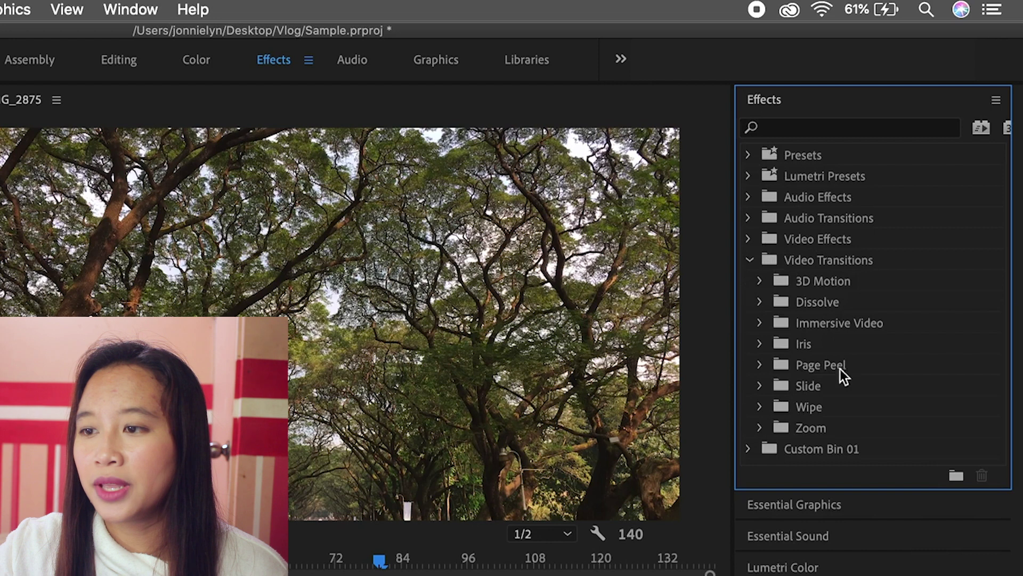
pyautogui.click(759, 301)
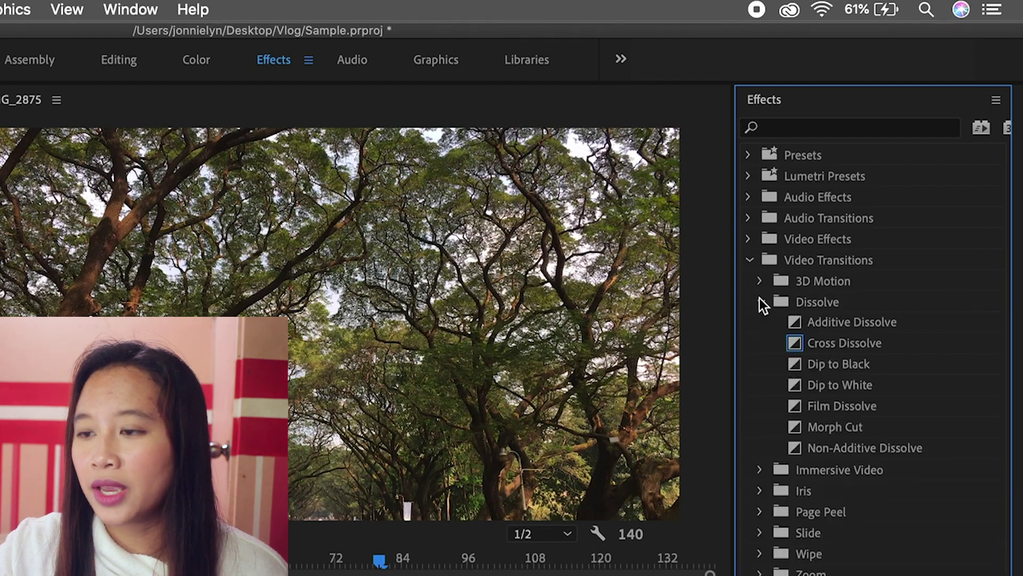
pyautogui.click(826, 350)
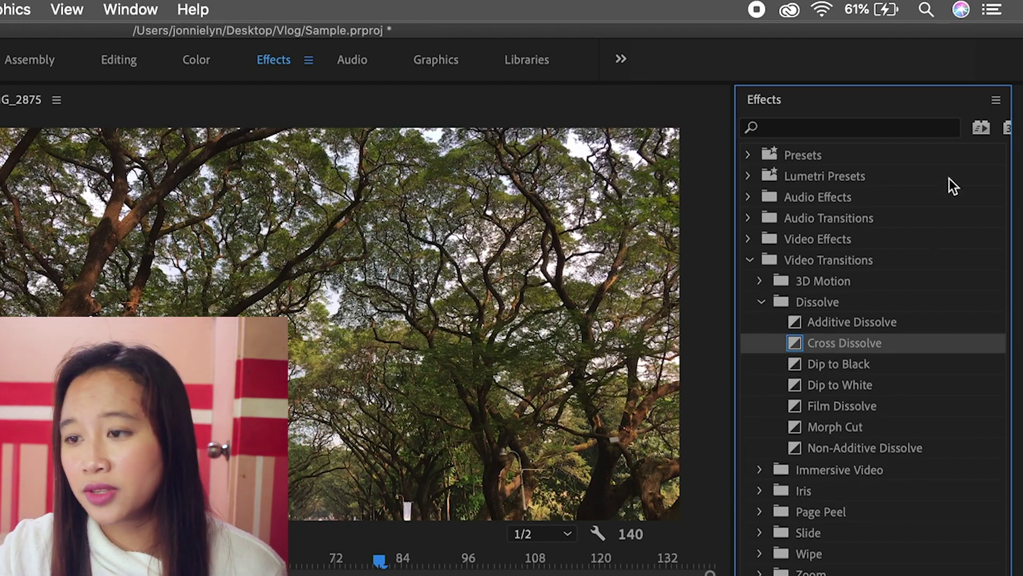
pyautogui.click(909, 133)
pyautogui.write('cross dis')
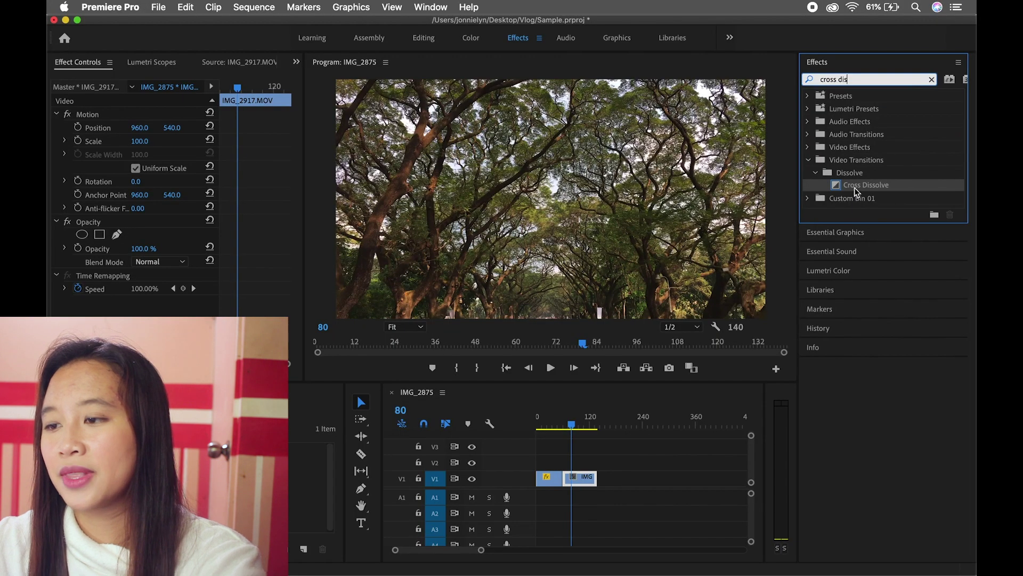
# Place Cross Dissolve at the start of IMG_2875 and save the project.
pyautogui.moveTo(857, 191); pyautogui.dragTo(554, 475)
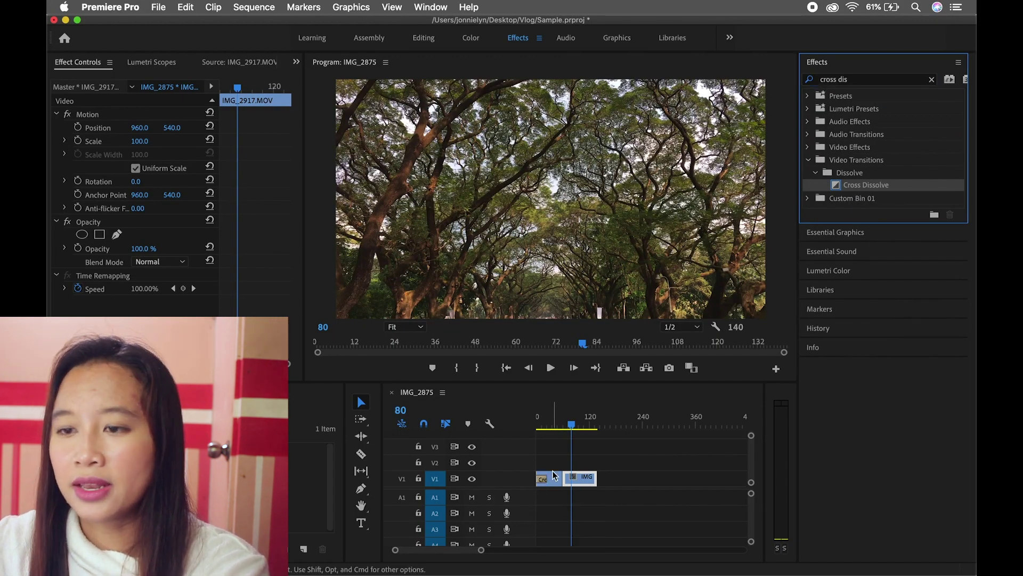
pyautogui.press('\\')
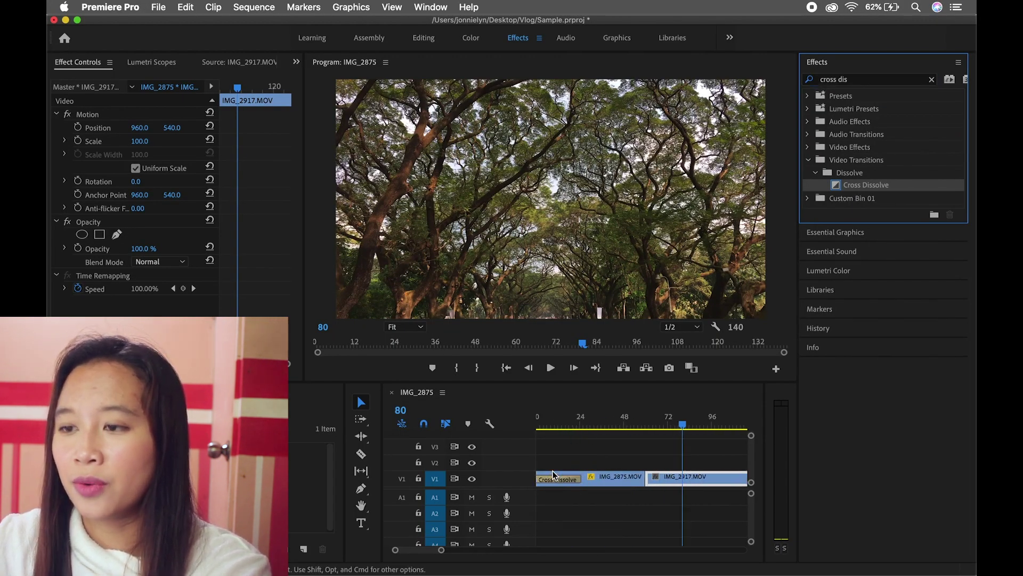
pyautogui.press('super+s')
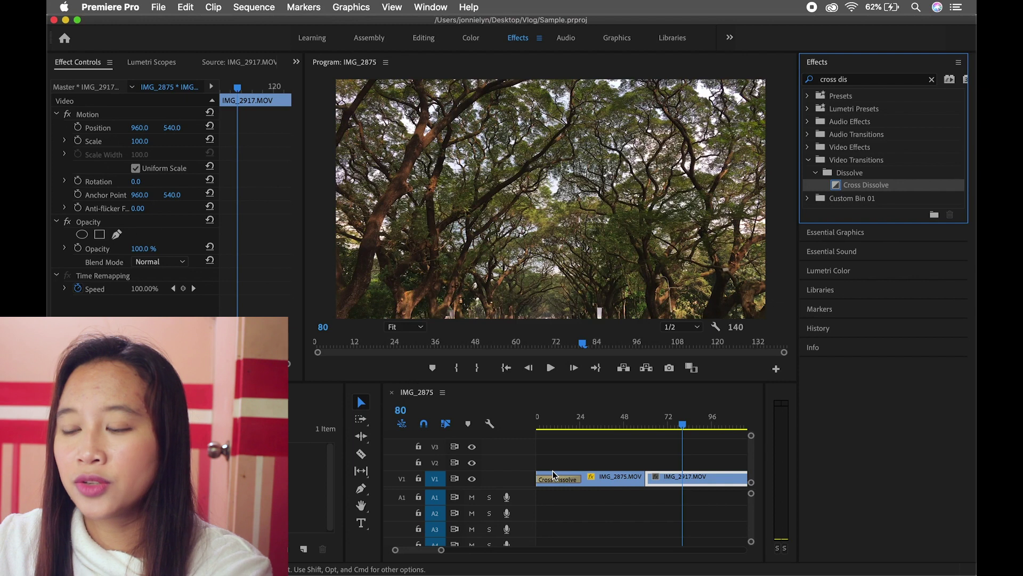
# Shorten the Cross Dissolve transition and preview it from the sequence start.
pyautogui.click(576, 478)
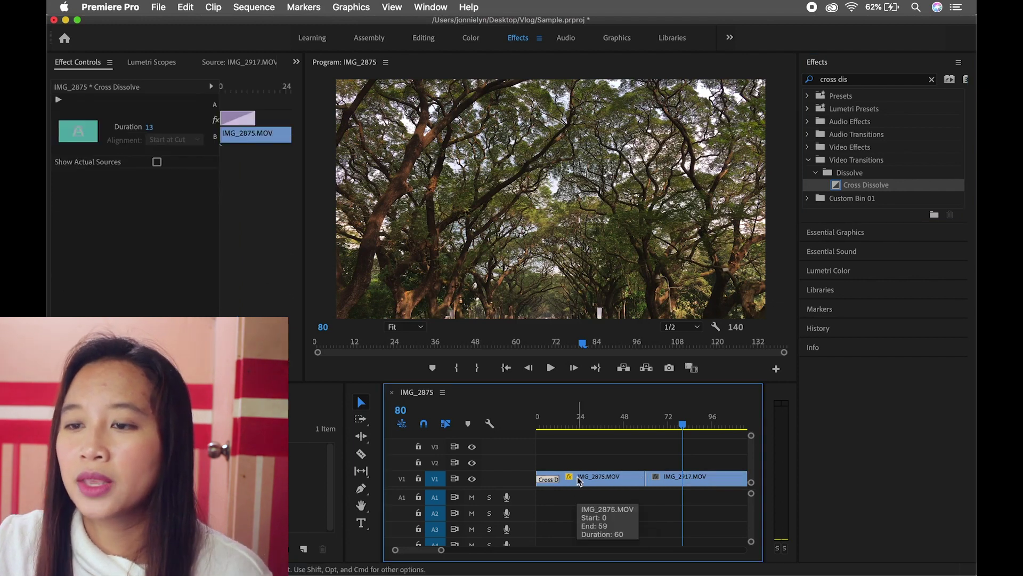
pyautogui.moveTo(582, 477); pyautogui.dragTo(560, 477)
pyautogui.press('Home')
pyautogui.press('space')
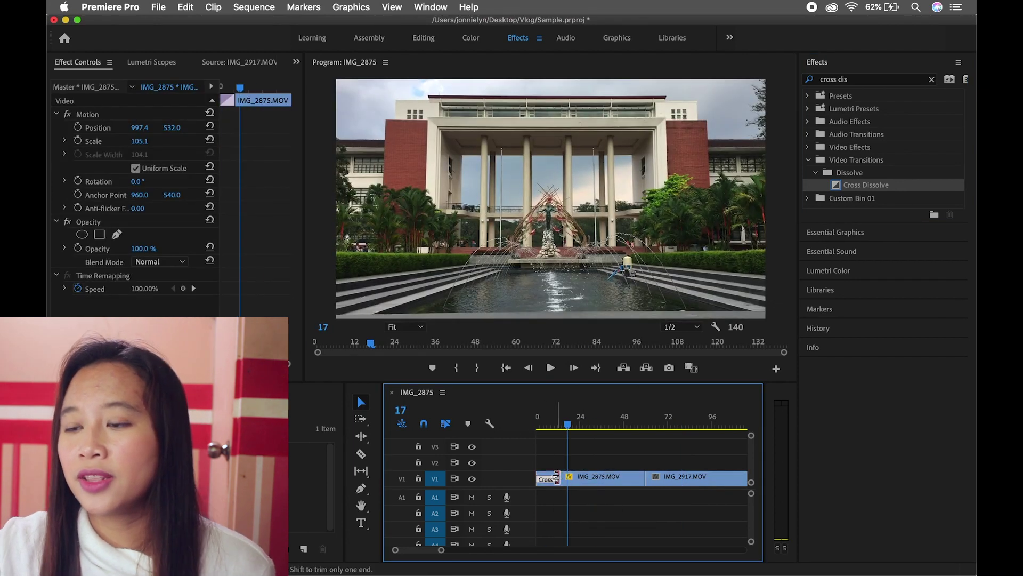
pyautogui.press('space')
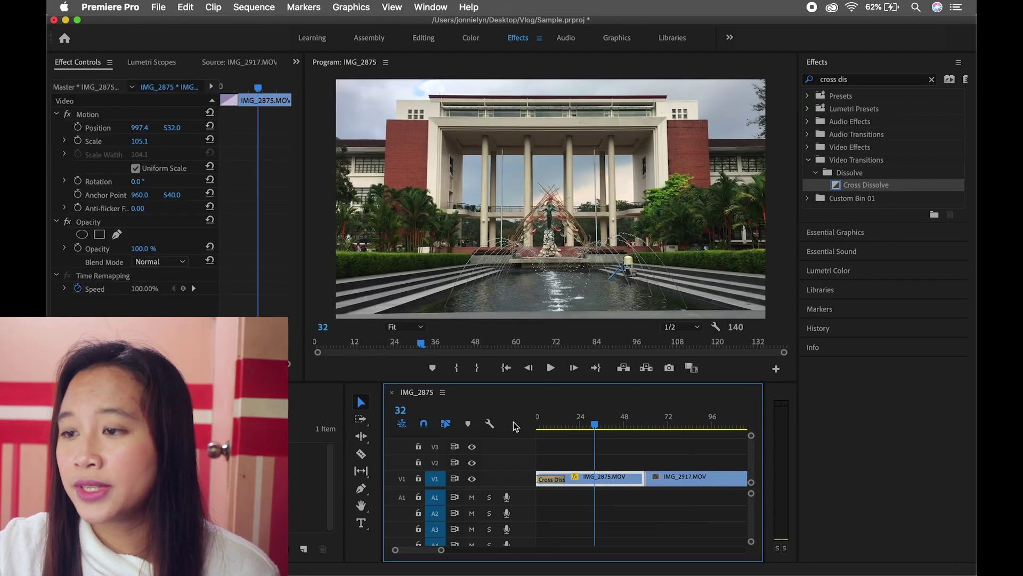
pyautogui.click(931, 79)
# Apply Warp Stabilizer (searched as 'warp stab') to IMG_2875 and play back the stabilized clip.
pyautogui.click(906, 80)
pyautogui.write('warp st')
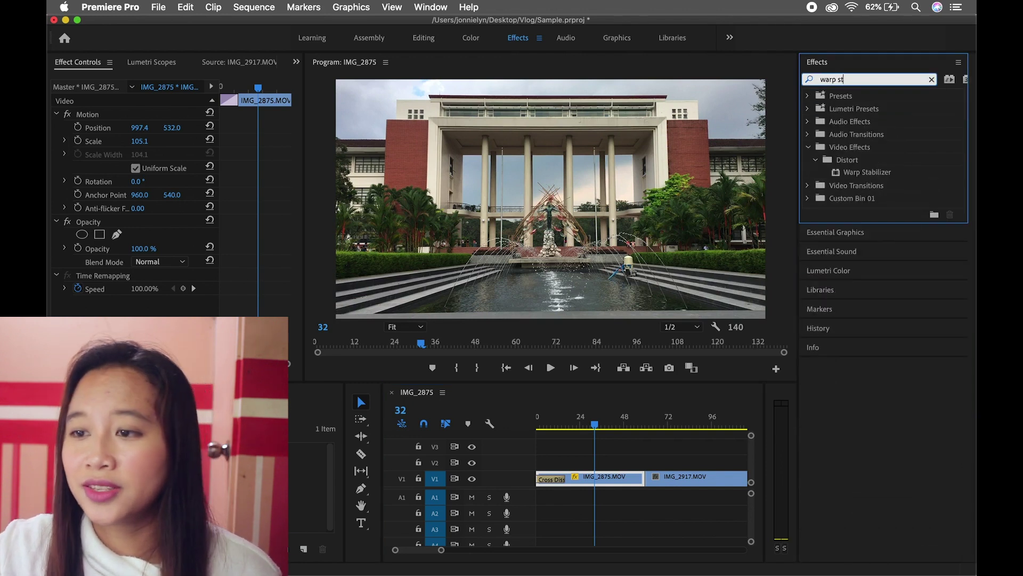
pyautogui.write('ab')
pyautogui.moveTo(885, 172); pyautogui.dragTo(595, 474)
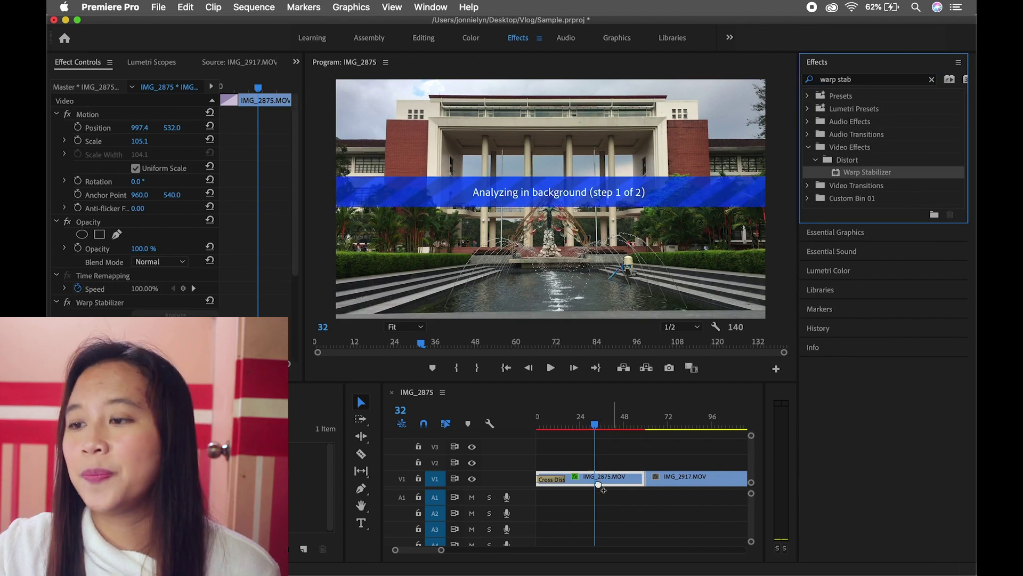
pyautogui.scroll(-5, 186, 254)
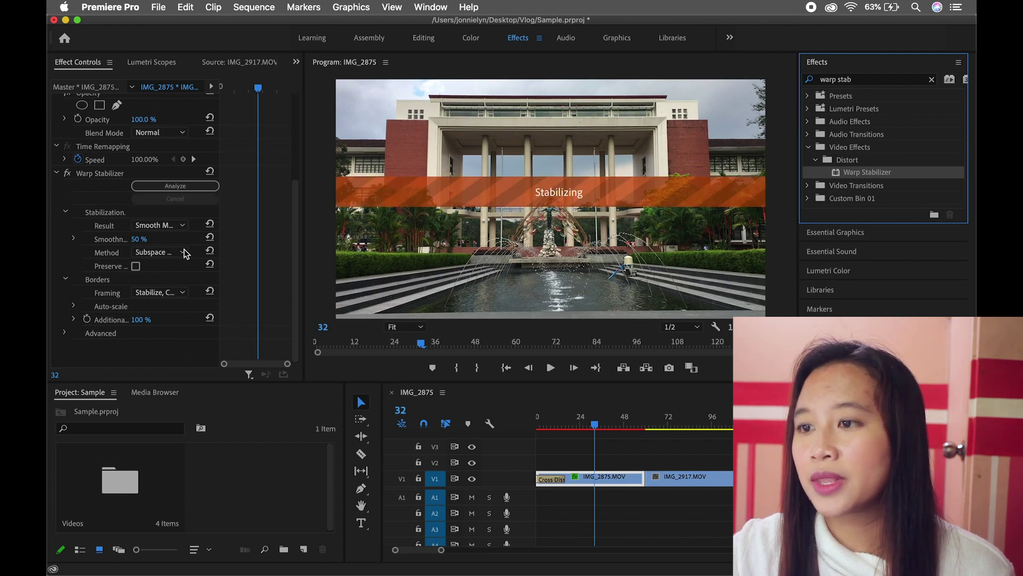
pyautogui.click(555, 422)
pyautogui.press('space')
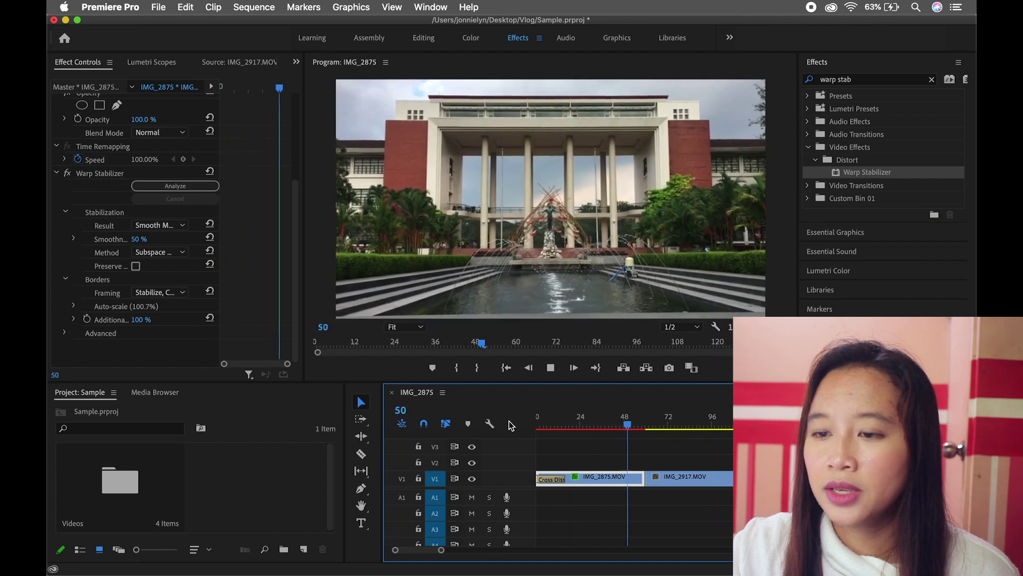
pyautogui.press('Home')
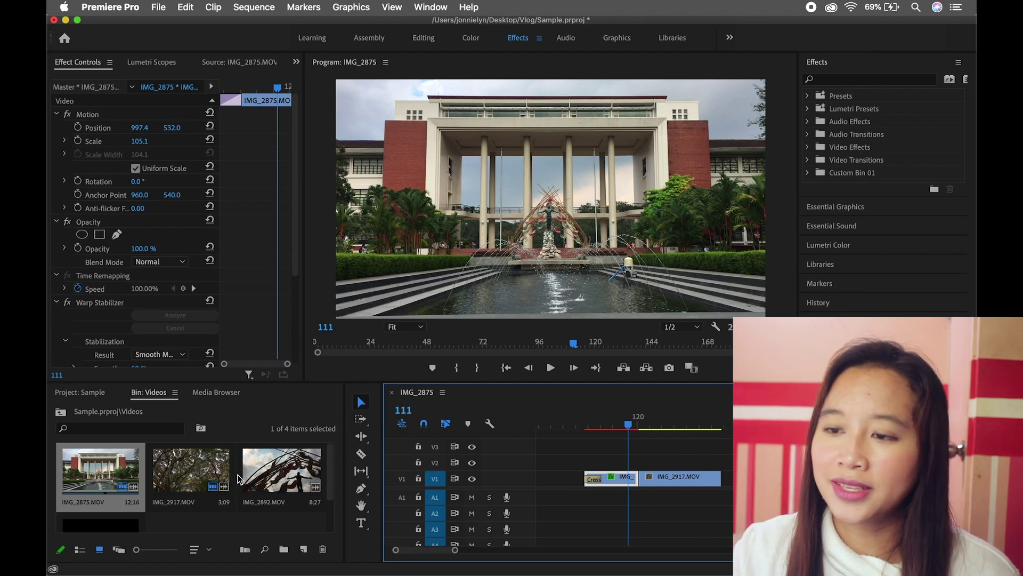
pyautogui.scroll(-2, 247, 505)
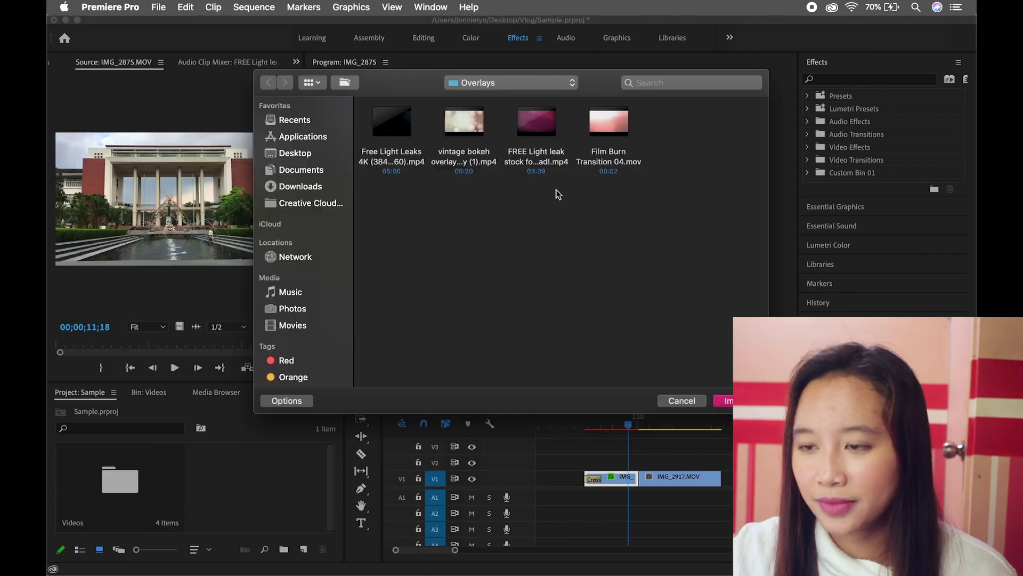
# Import Film Burn Transition 04 and mark its In point in the Source Monitor.
pyautogui.click(610, 155)
pyautogui.press('Return')
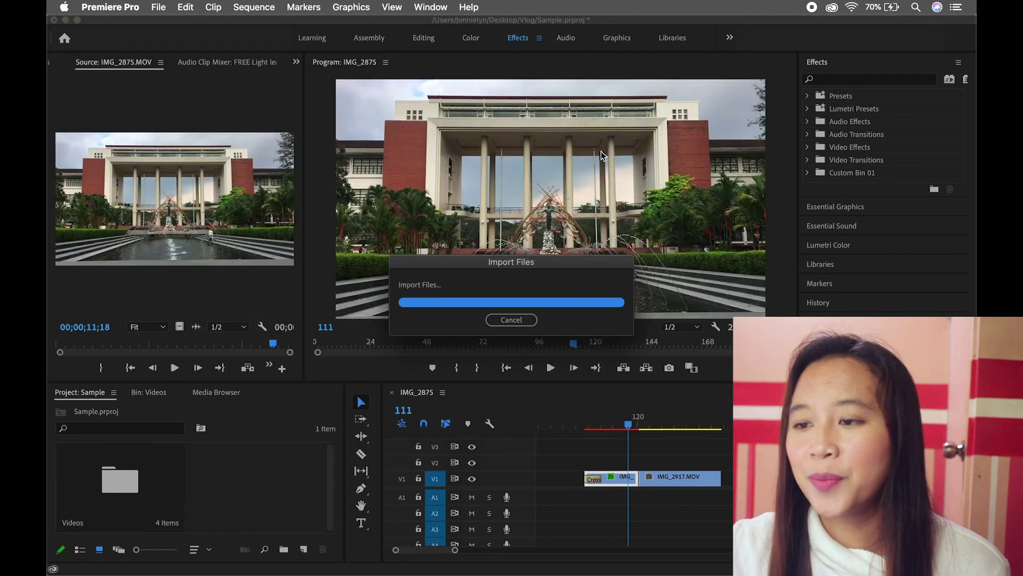
pyautogui.doubleClick(267, 484)
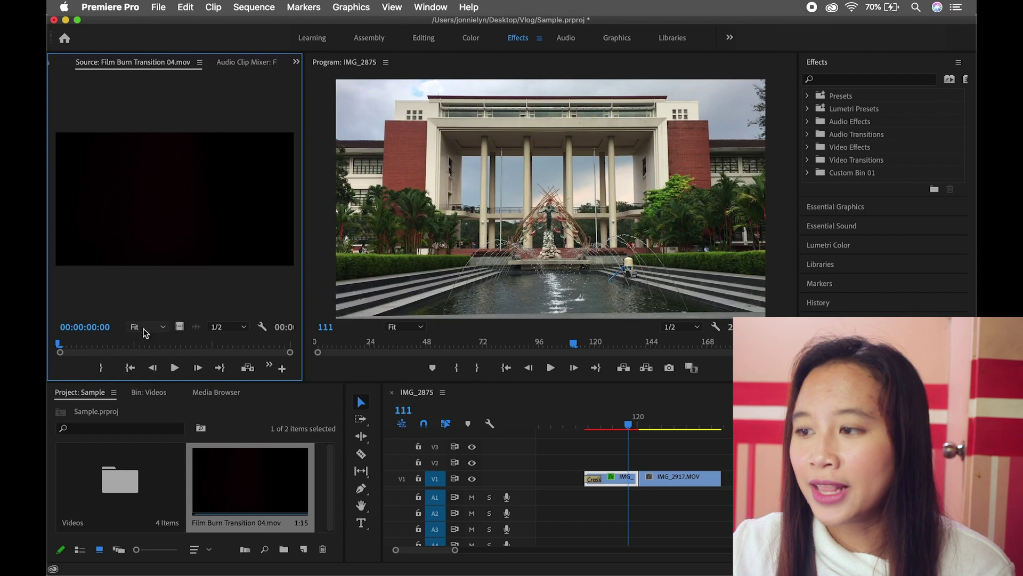
pyautogui.click(72, 342)
pyautogui.press('i')
pyautogui.moveTo(72, 341); pyautogui.dragTo(281, 346)
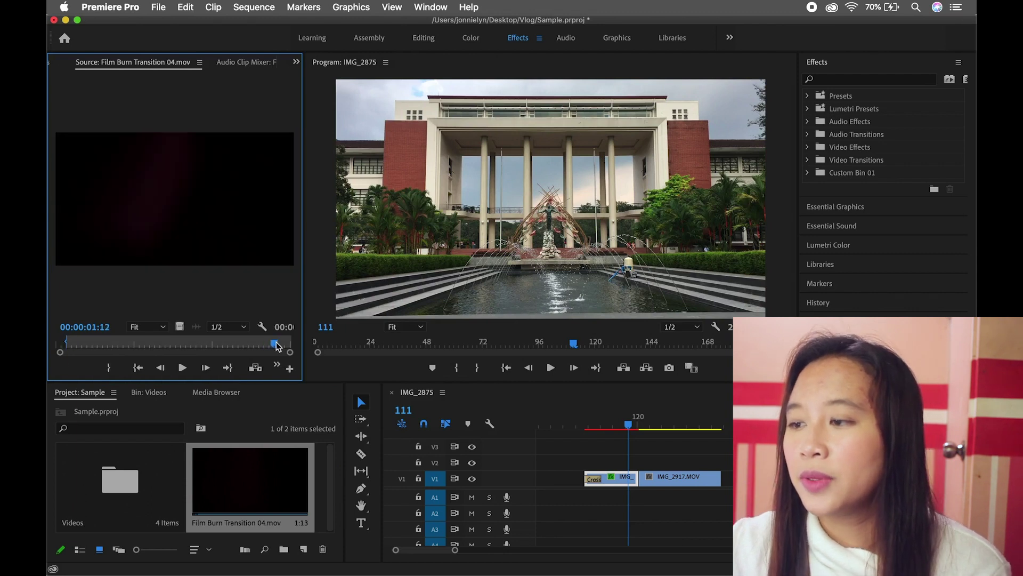
# Place the film burn clip on V2 and slide it over the cut between clips.
pyautogui.moveTo(179, 327); pyautogui.dragTo(629, 462)
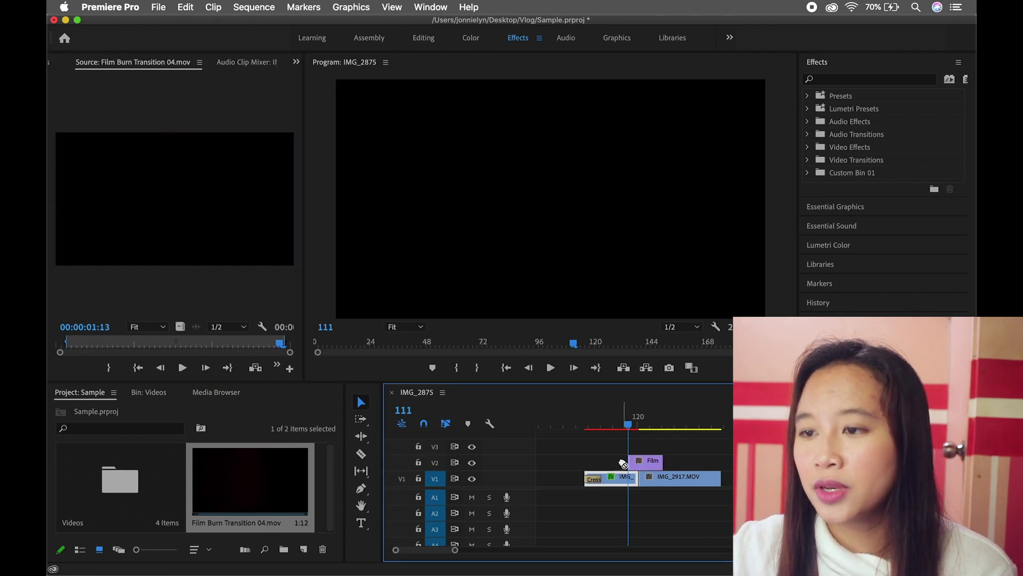
pyautogui.click(636, 460)
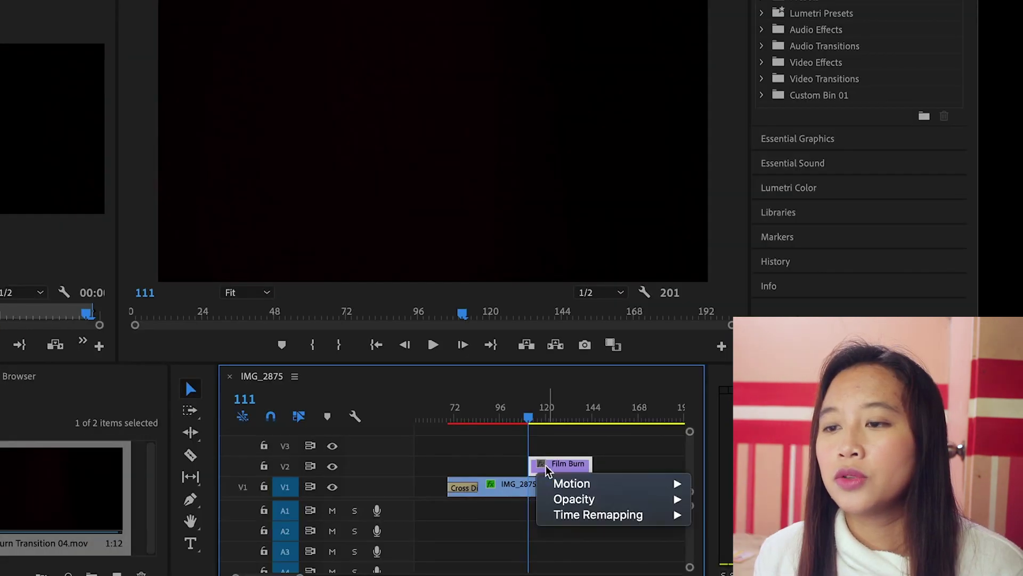
pyautogui.click(548, 469)
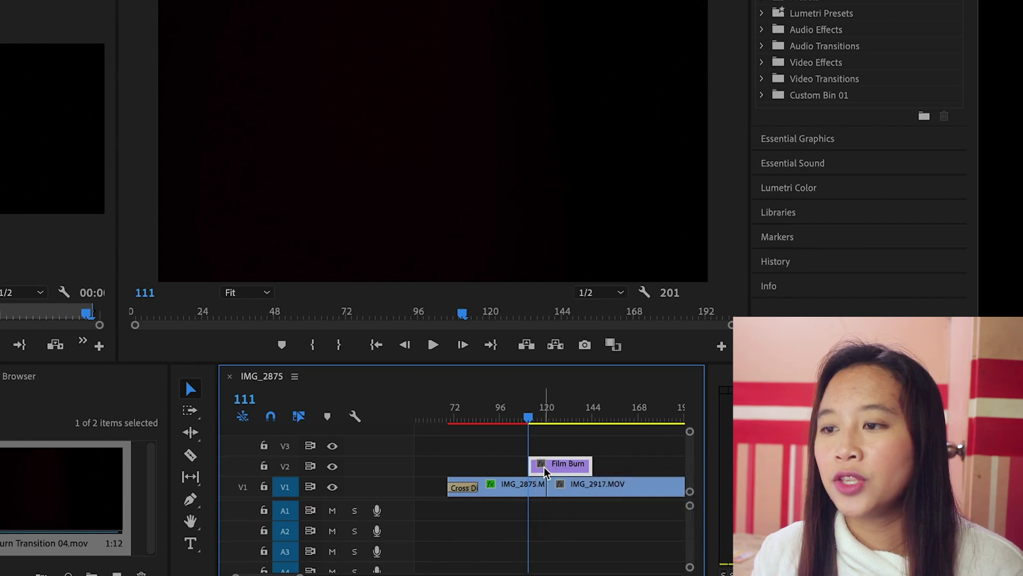
pyautogui.moveTo(547, 469); pyautogui.dragTo(532, 469)
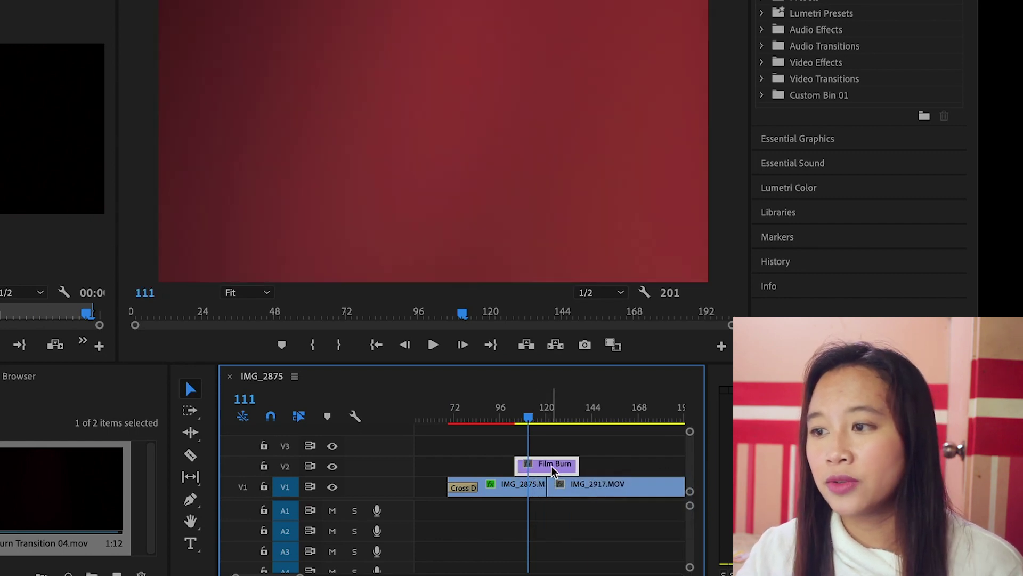
# Scale the film burn to frame size, blend it in Screen mode at 80% opacity.
pyautogui.rightClick(552, 465)
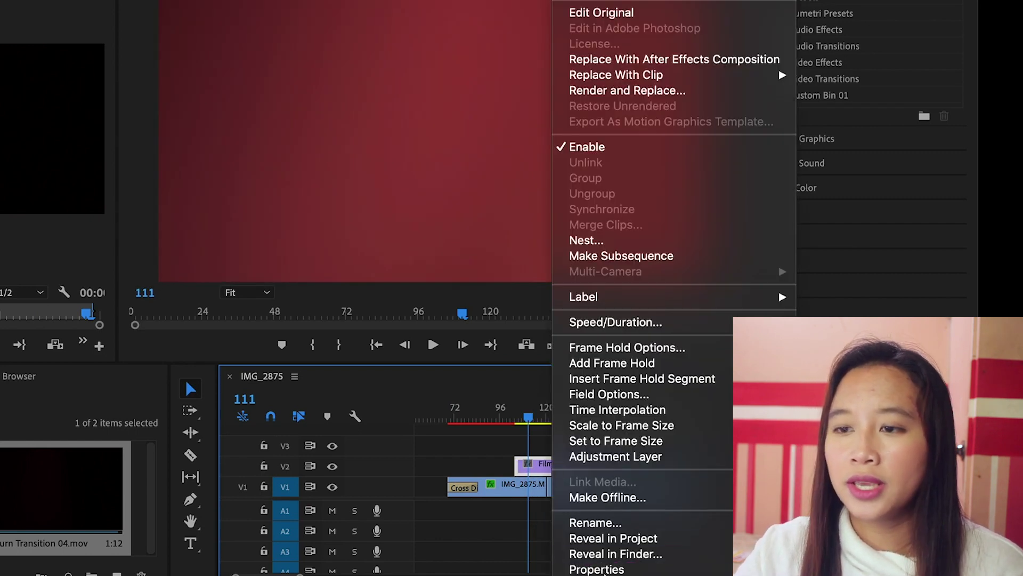
pyautogui.click(607, 425)
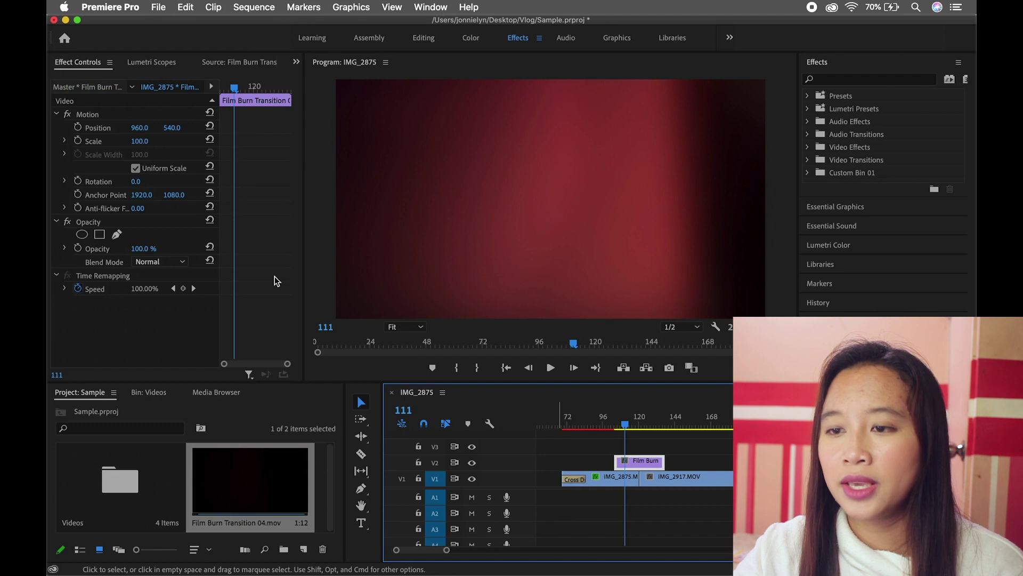
pyautogui.click(183, 262)
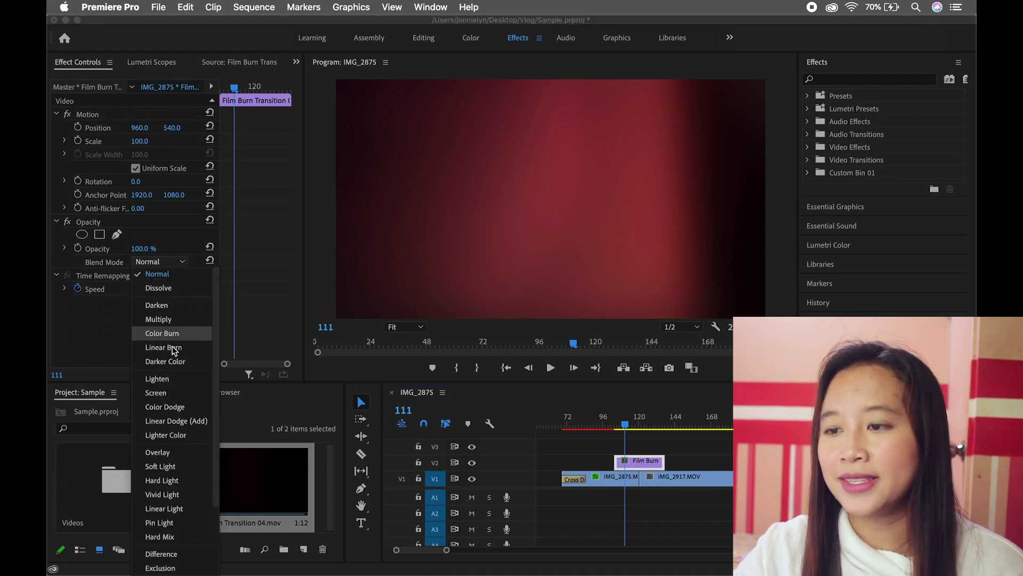
pyautogui.click(169, 393)
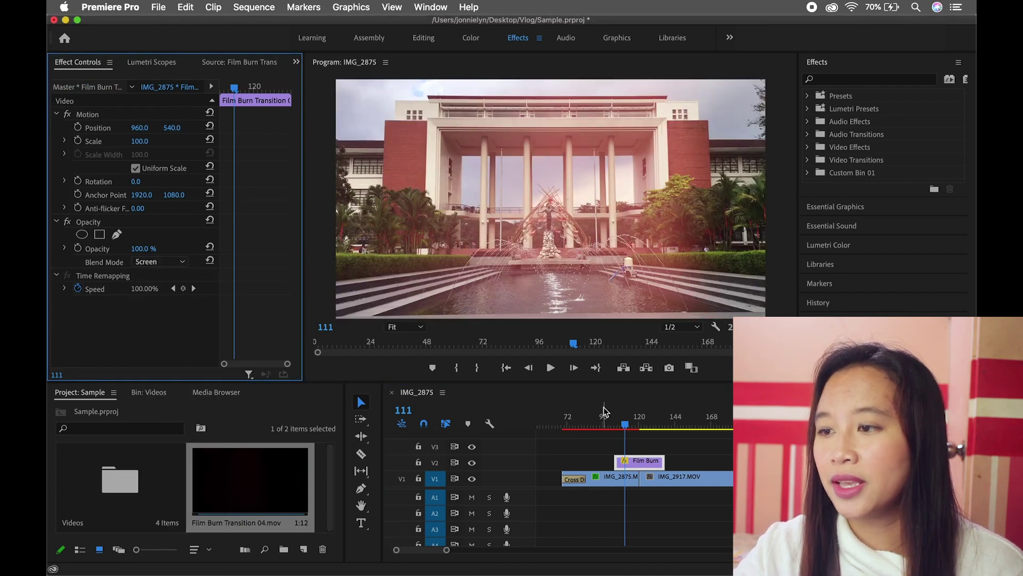
pyautogui.click(143, 248)
pyautogui.write('80')
pyautogui.press('Return')
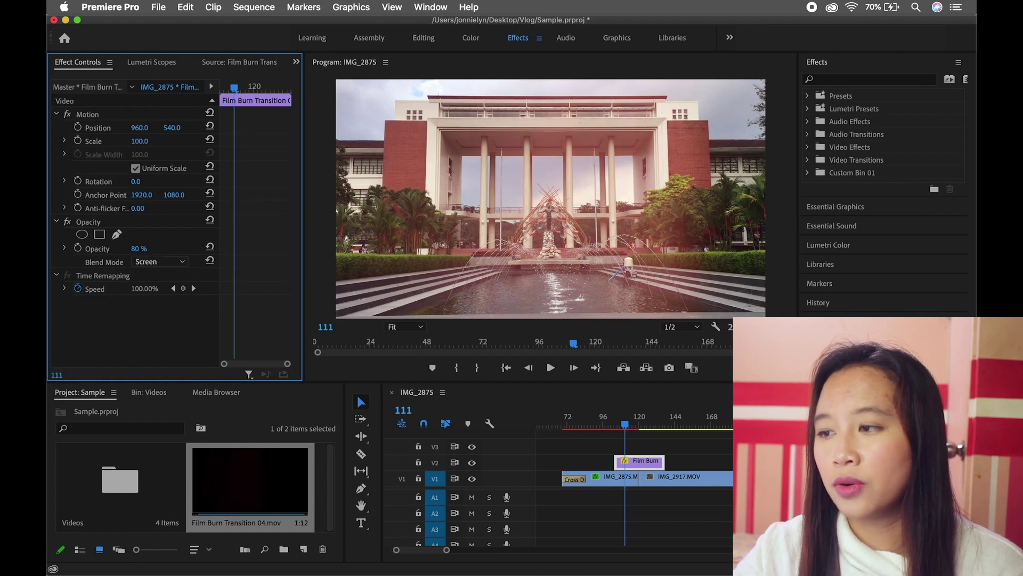
# Play the film burn overlay across the cut to preview it.
pyautogui.click(612, 426)
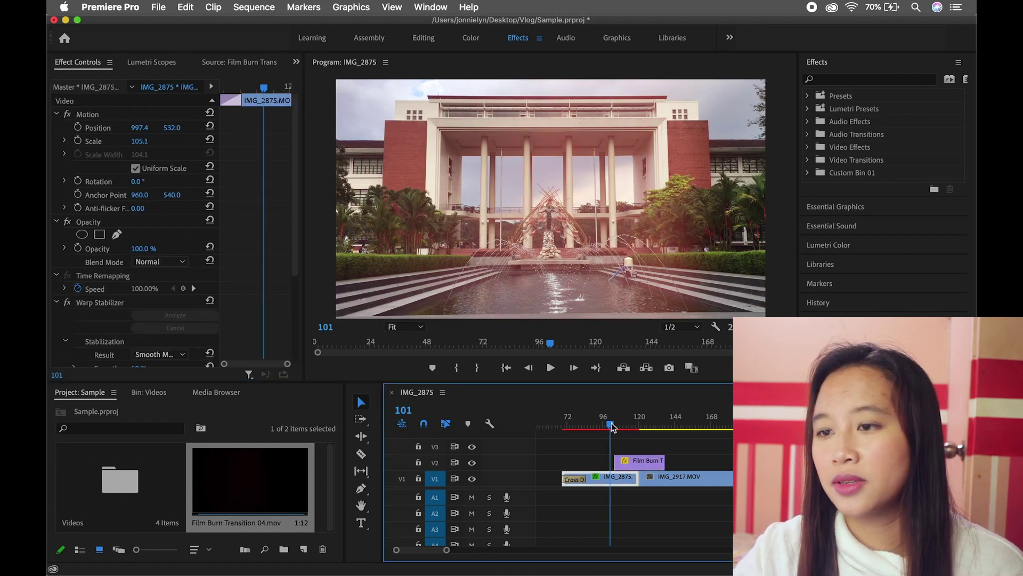
pyautogui.press('space')
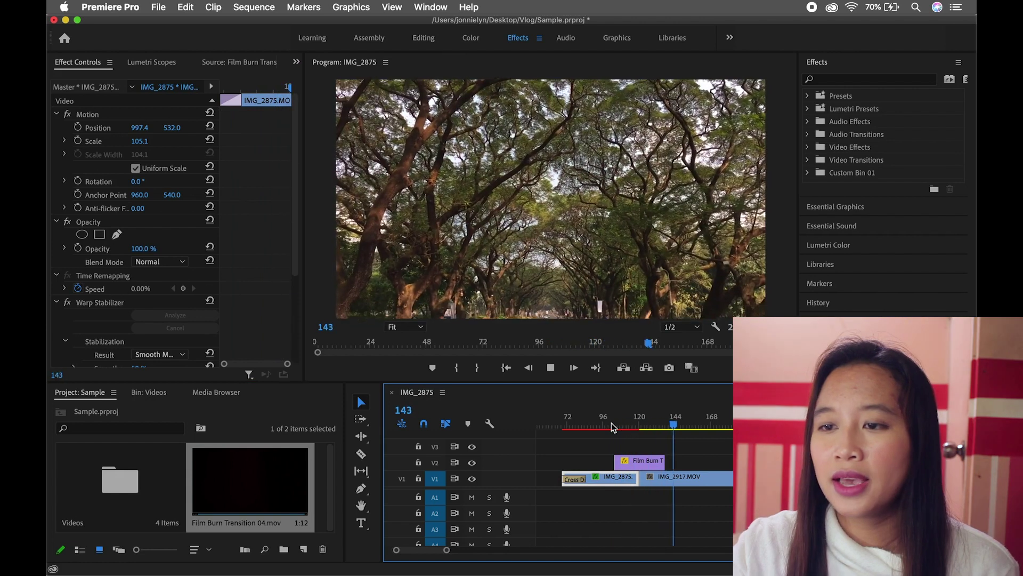
pyautogui.press('space')
pyautogui.click(612, 426)
pyautogui.press('space')
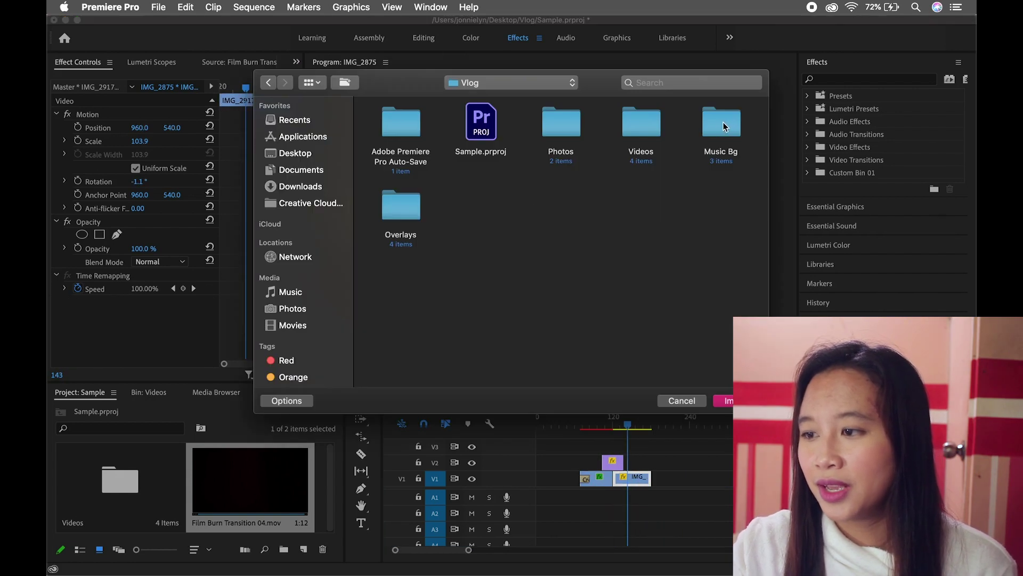
# Import the Way Home music from the Music Bg folder and preview it.
pyautogui.doubleClick(725, 126)
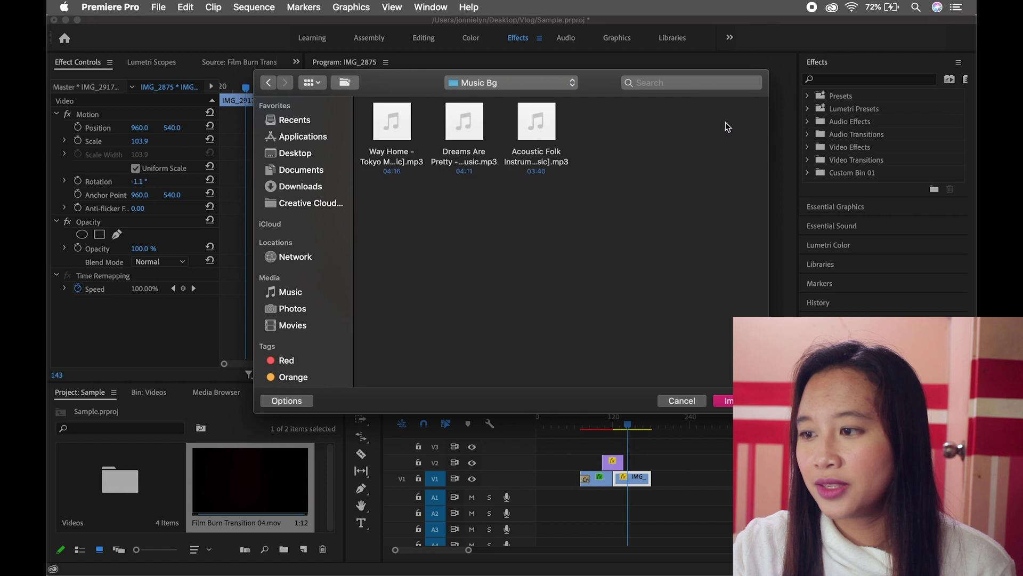
pyautogui.click(407, 163)
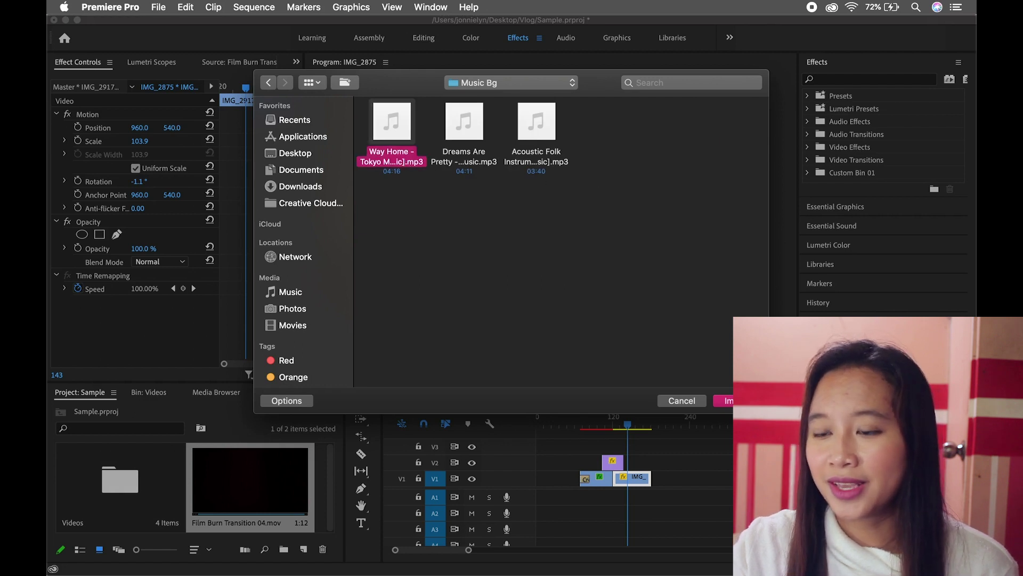
pyautogui.press('Return')
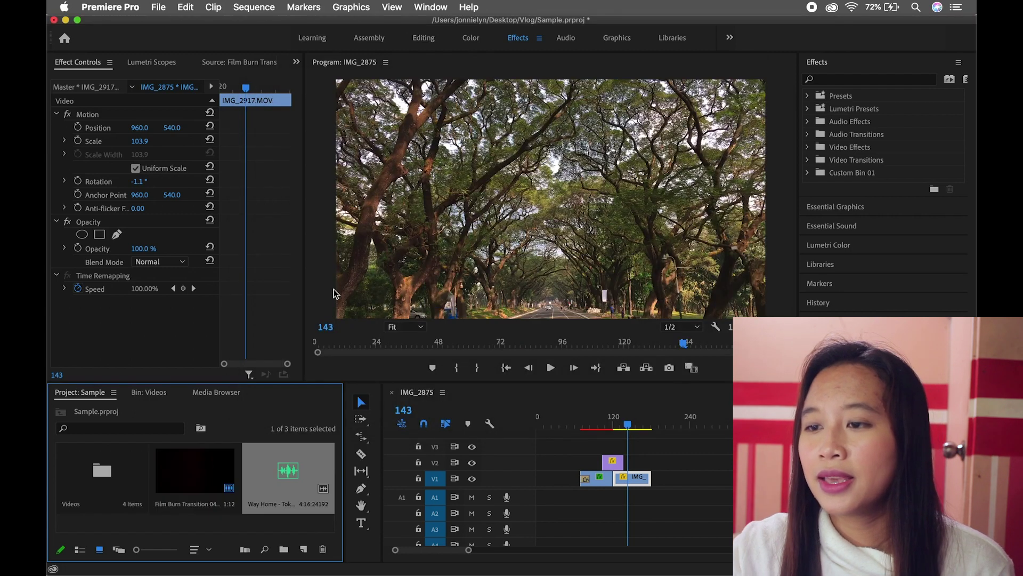
pyautogui.doubleClick(291, 472)
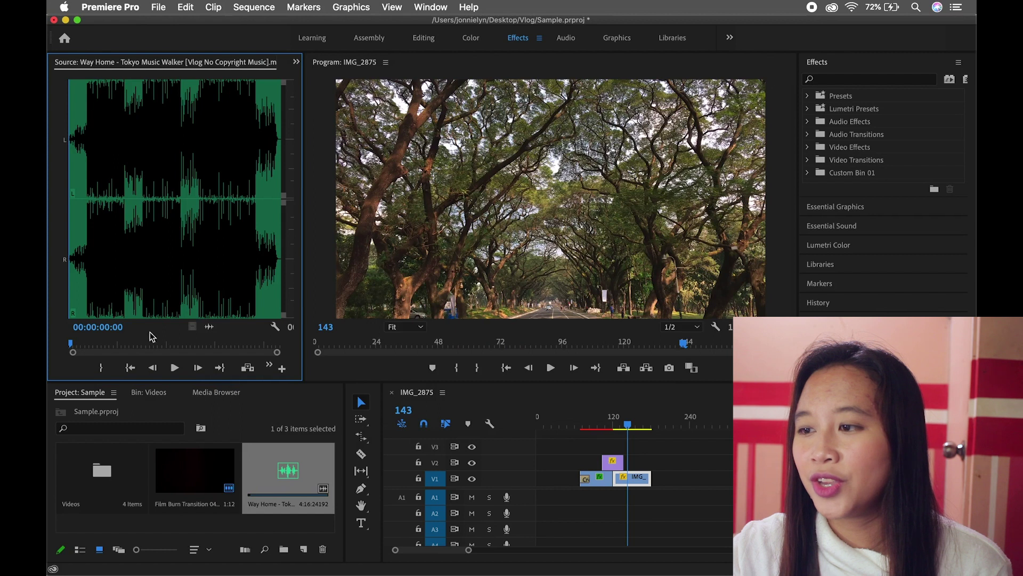
pyautogui.click(68, 280)
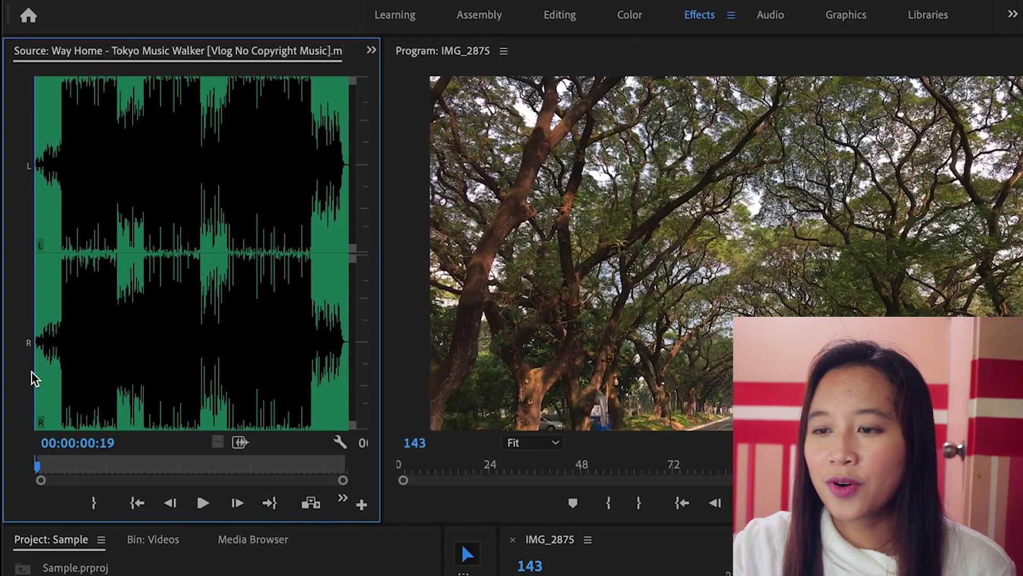
pyautogui.press('space')
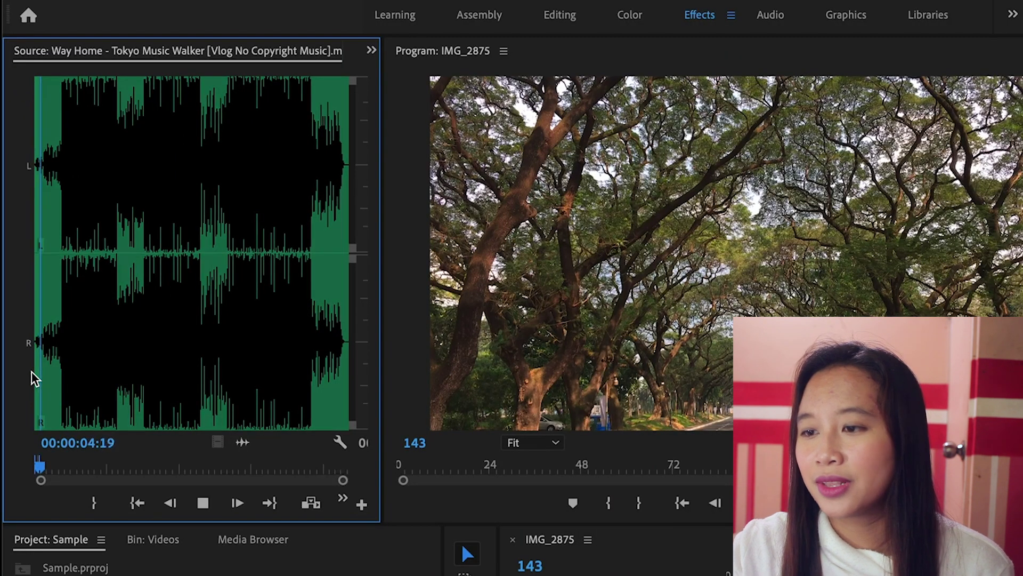
pyautogui.press('space')
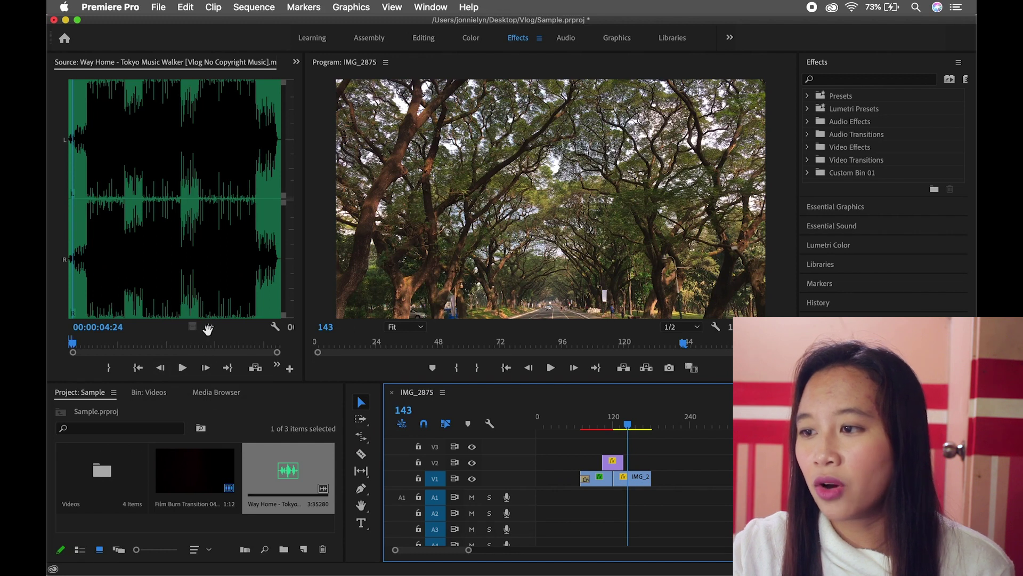
# Lay the music's audio on A1, expand the A1 track, and play the sequence with music.
pyautogui.moveTo(208, 330); pyautogui.dragTo(584, 501)
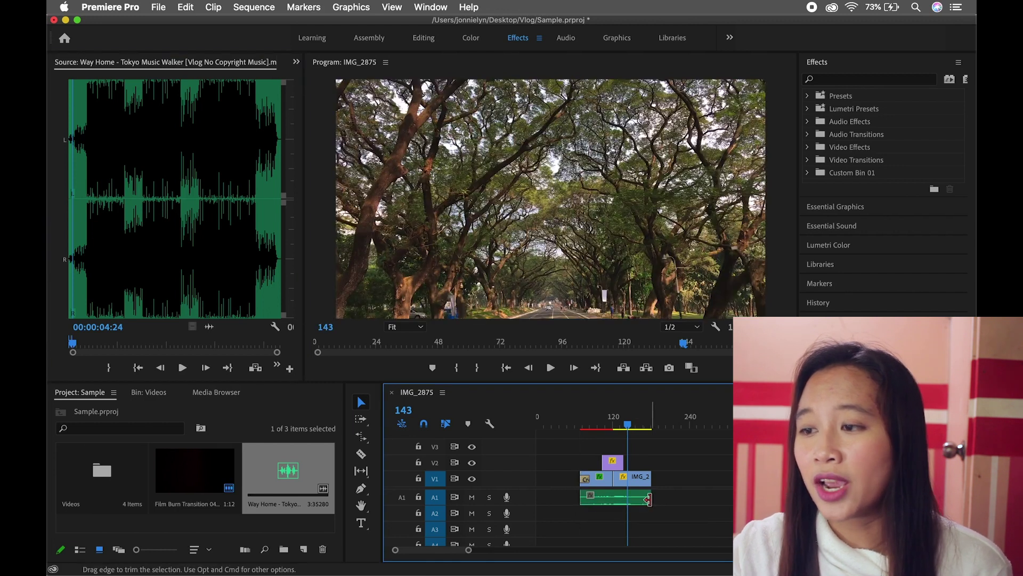
pyautogui.doubleClick(528, 501)
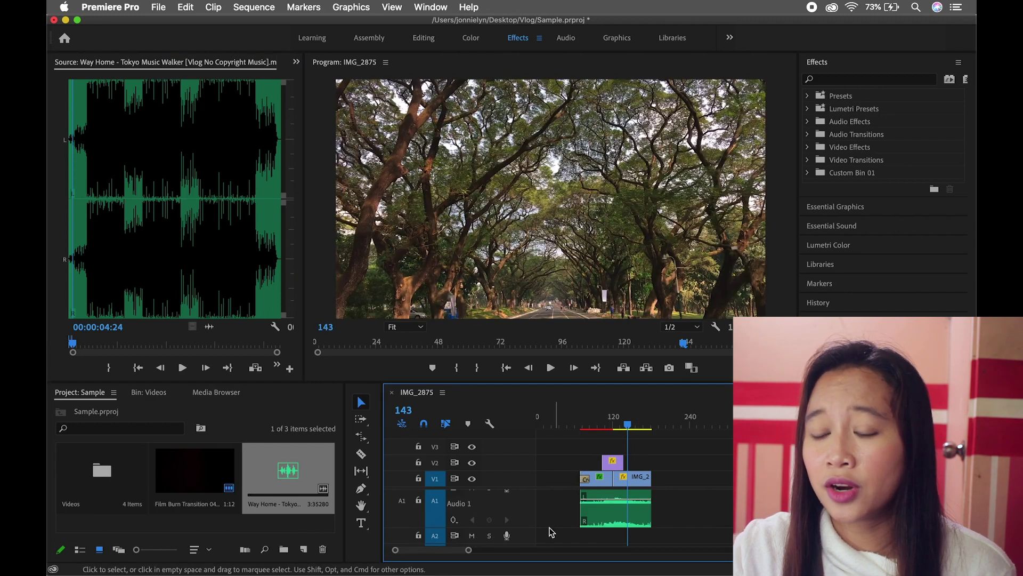
pyautogui.moveTo(527, 527)
pyautogui.mouseDown()
pyautogui.moveTo(526, 516)
pyautogui.moveTo(526, 533)
pyautogui.mouseUp()
pyautogui.click(581, 427)
pyautogui.press('space')
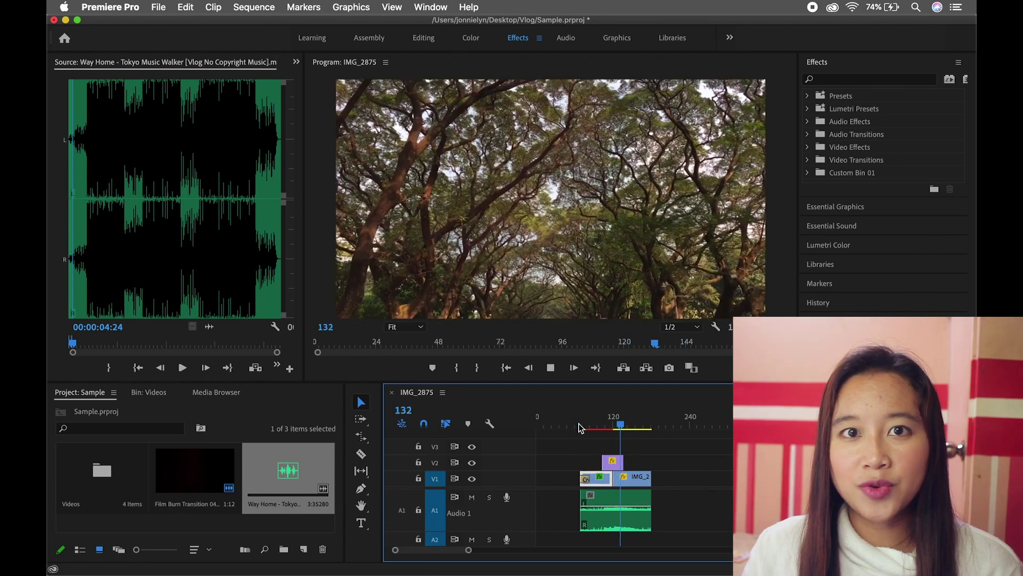
pyautogui.press('space')
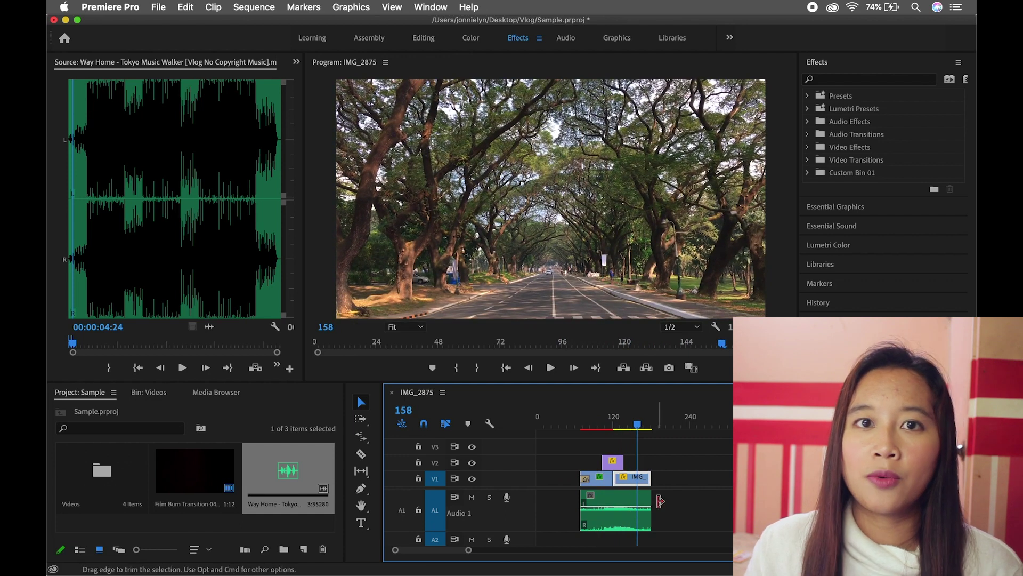
pyautogui.press('=')
pyautogui.press('End')
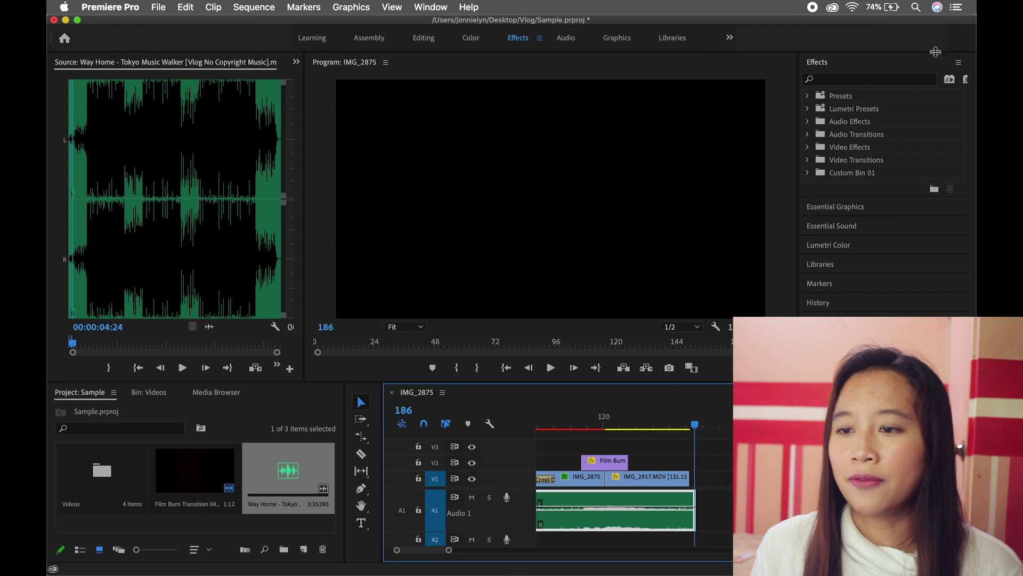
# Apply a Constant Power crossfade (searched as 'crossf') at the music's end.
pyautogui.click(889, 79)
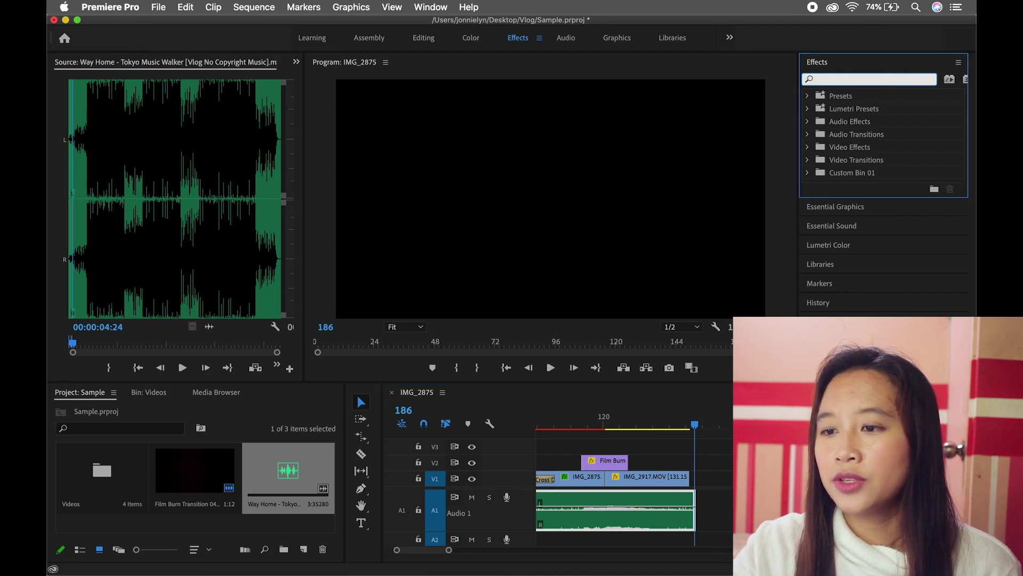
pyautogui.write('cross')
pyautogui.write('fa')
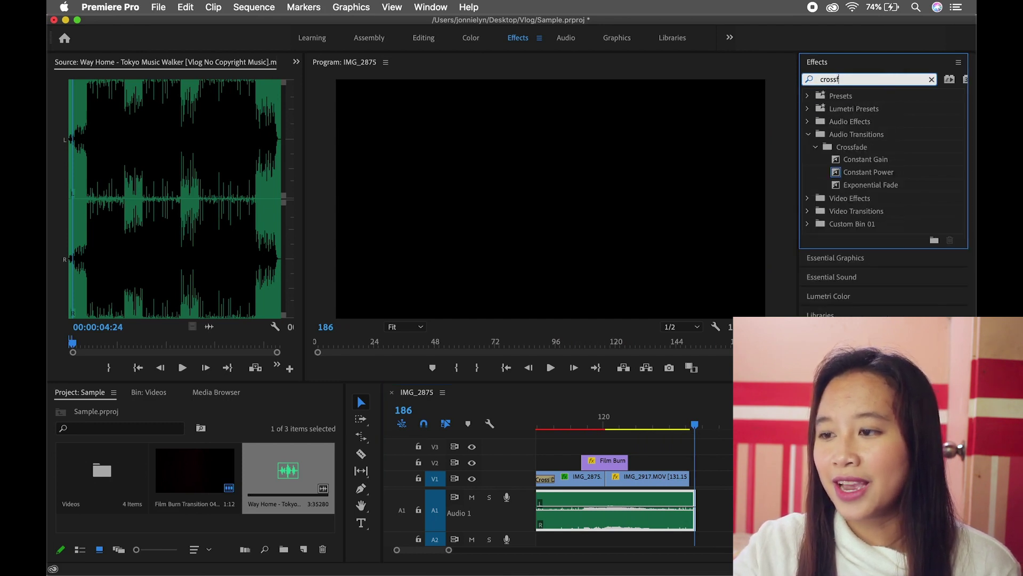
pyautogui.click(880, 175)
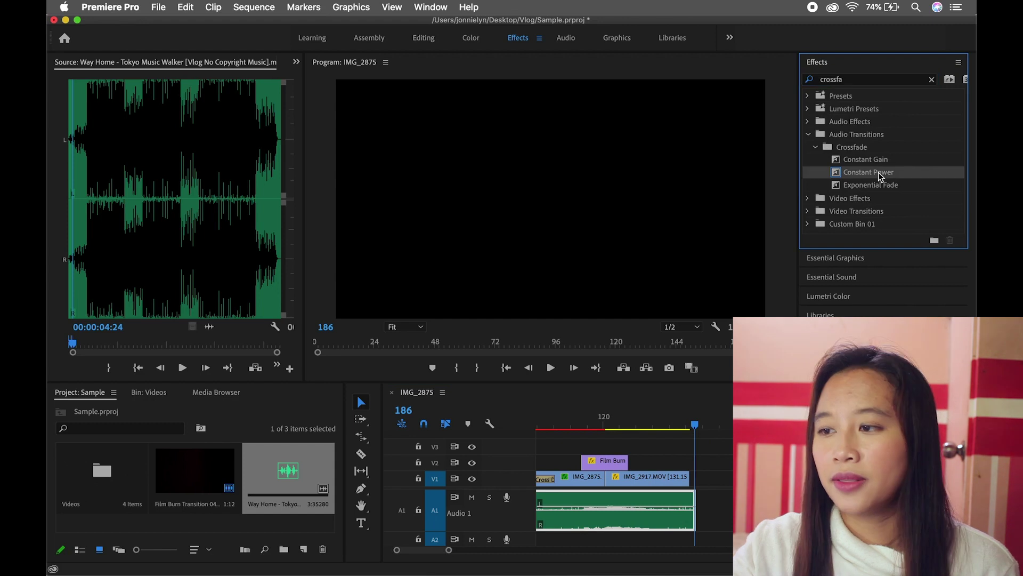
pyautogui.moveTo(874, 176); pyautogui.dragTo(676, 520)
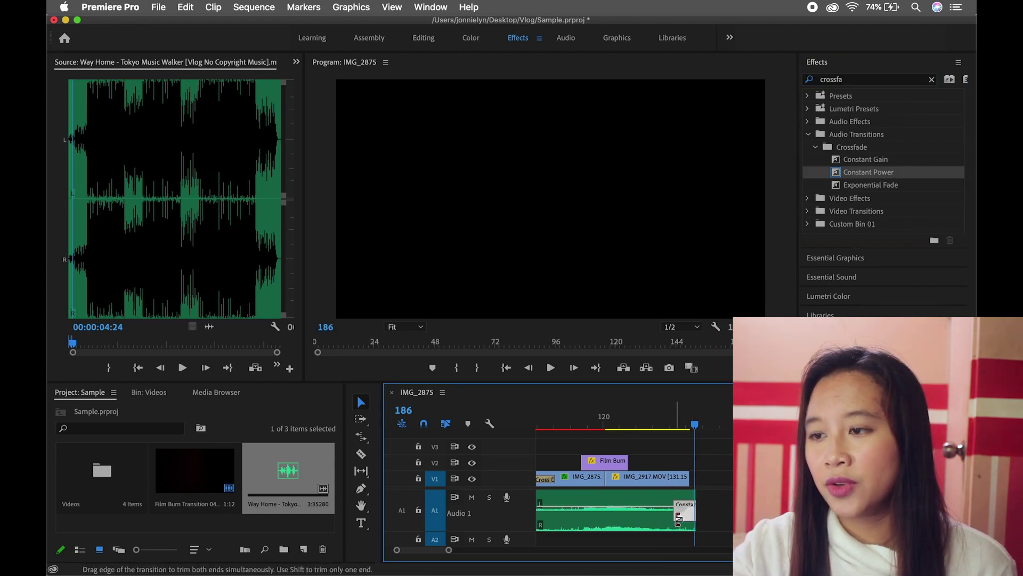
pyautogui.click(657, 423)
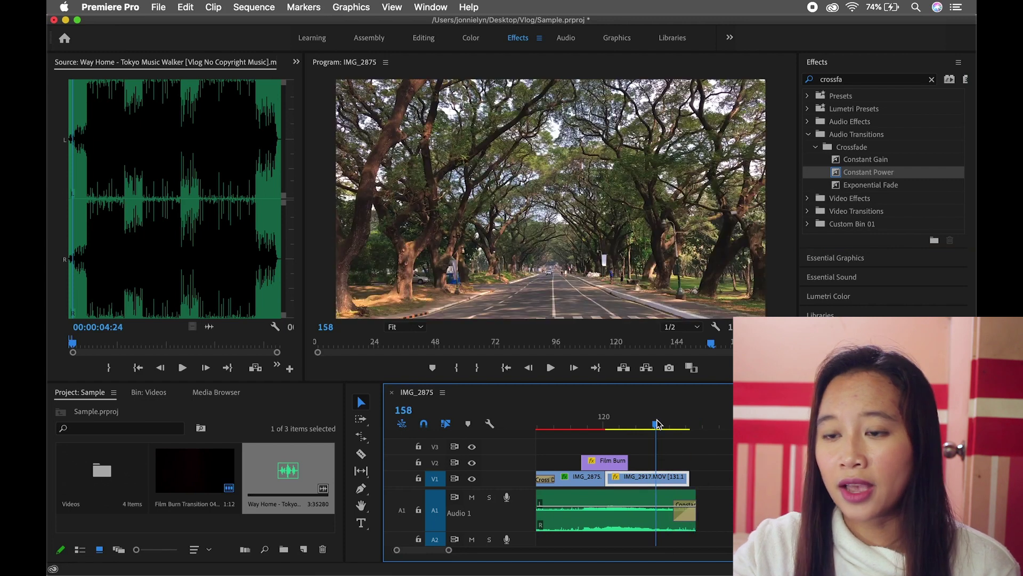
pyautogui.moveTo(657, 424); pyautogui.dragTo(687, 424)
pyautogui.scroll(5, 666, 509)
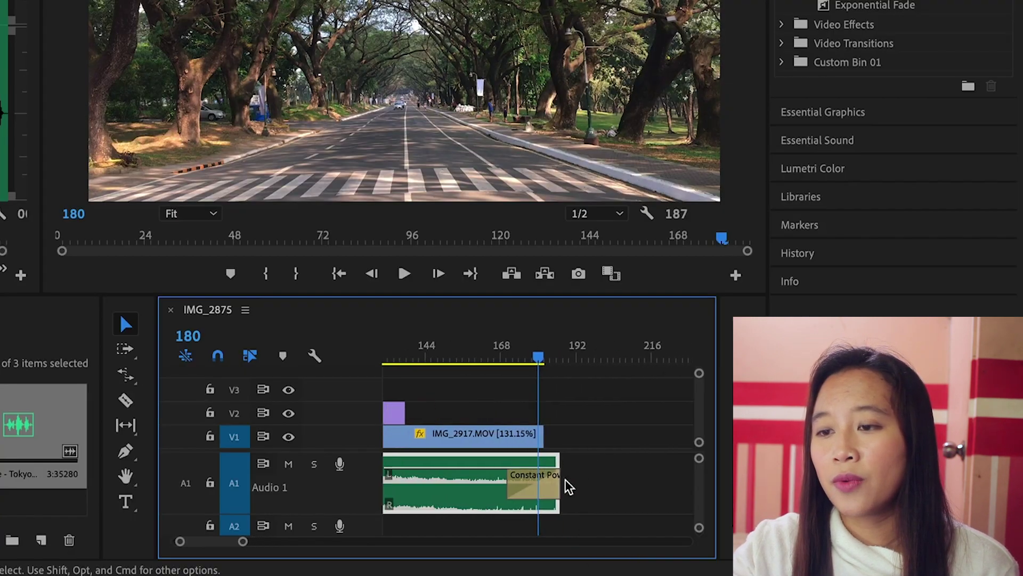
# Delete the crossfade and use the Pen tool to keyframe a volume fade-out, then play it back.
pyautogui.click(542, 486)
pyautogui.press('Delete')
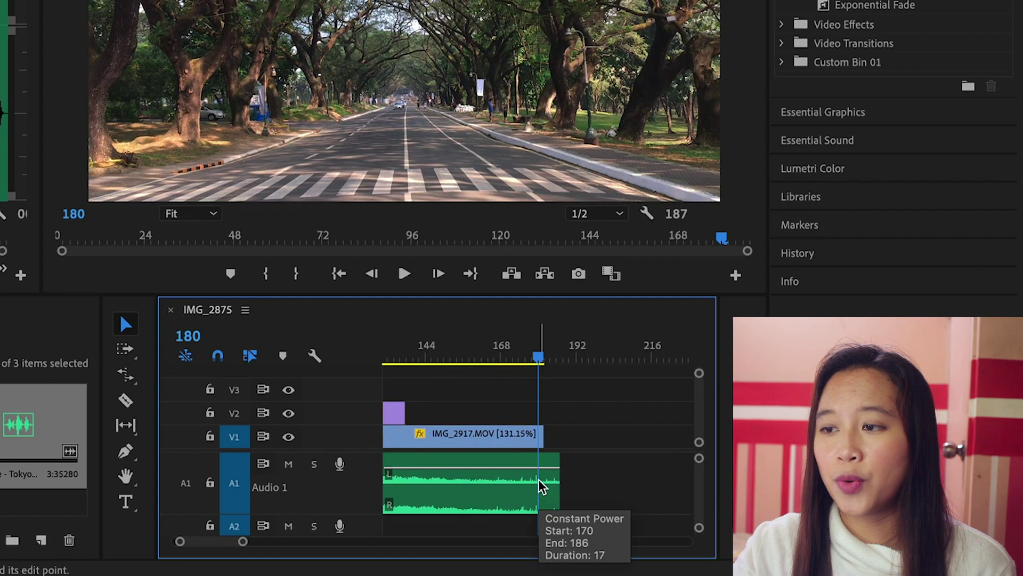
pyautogui.press('p')
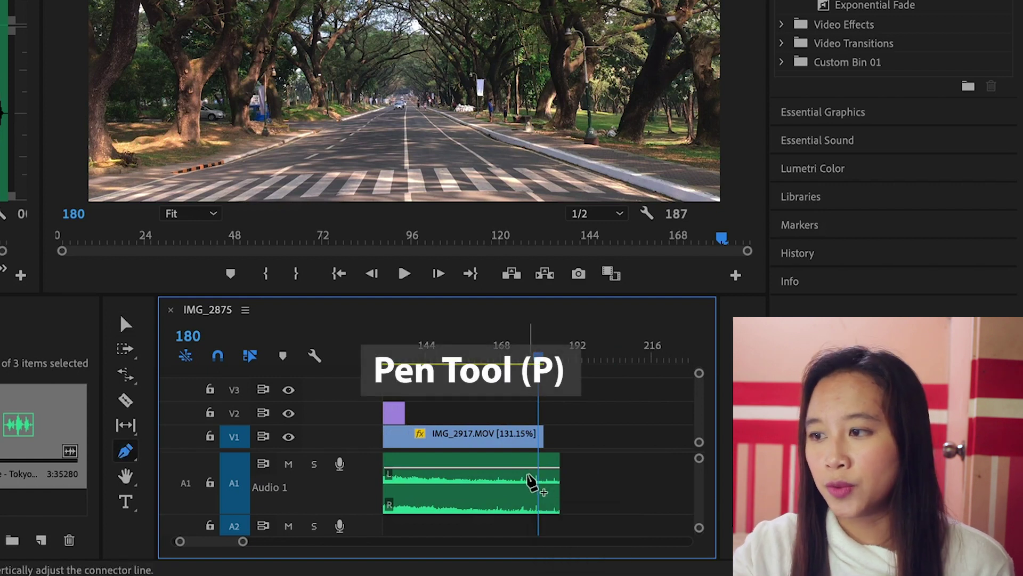
pyautogui.press('=')
pyautogui.press('=')
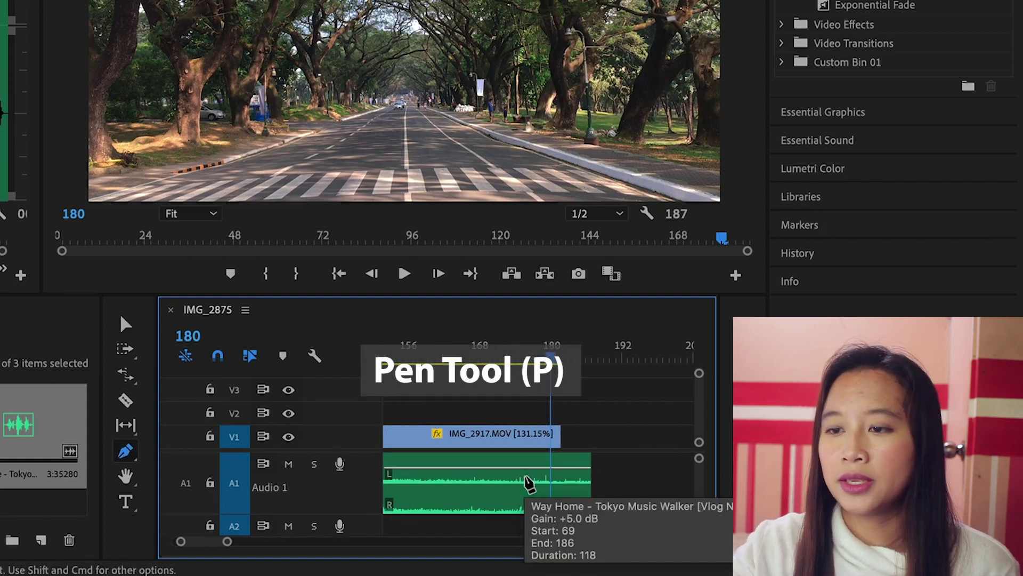
pyautogui.click(539, 469)
pyautogui.moveTo(577, 468); pyautogui.dragTo(590, 491)
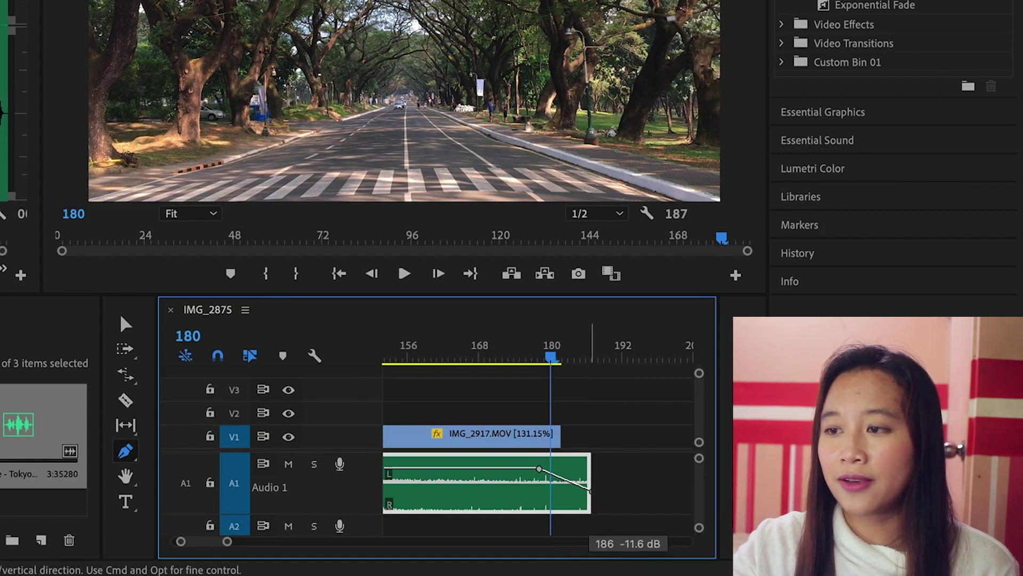
pyautogui.click(499, 354)
pyautogui.press('space')
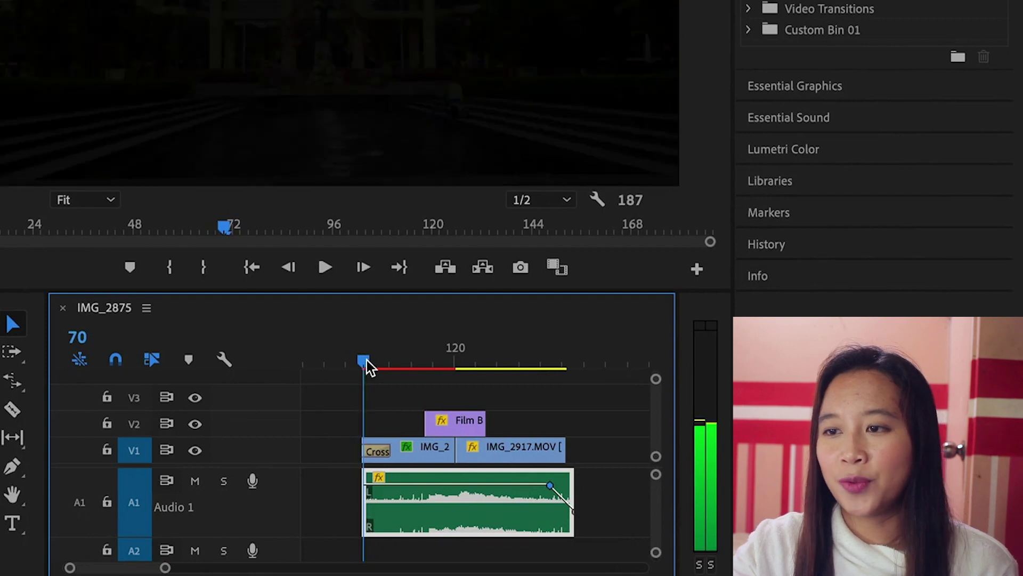
# Set In at frame 69 and Out at the sequence end, then Render Effects In to Out.
pyautogui.press('i')
pyautogui.moveTo(567, 369); pyautogui.dragTo(577, 363)
pyautogui.press('o')
pyautogui.click(254, 7)
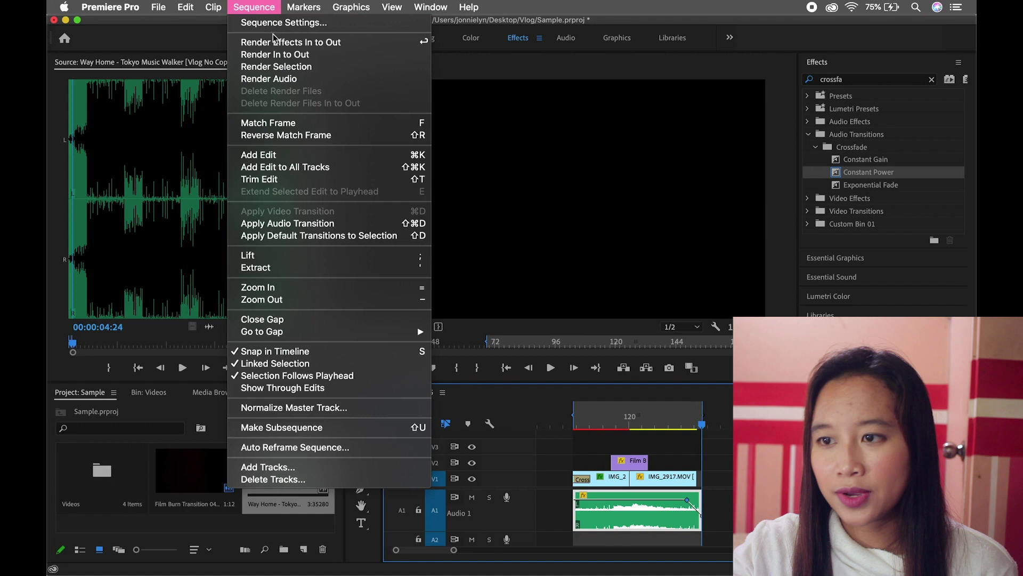
pyautogui.click(274, 42)
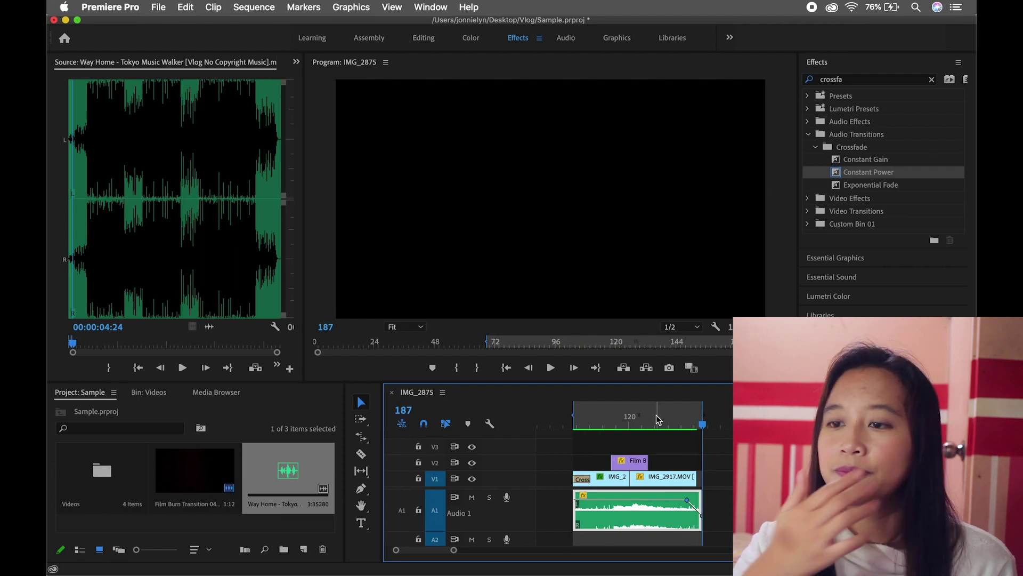
# Adjust the In and Out points of the marked range.
pyautogui.click(656, 414)
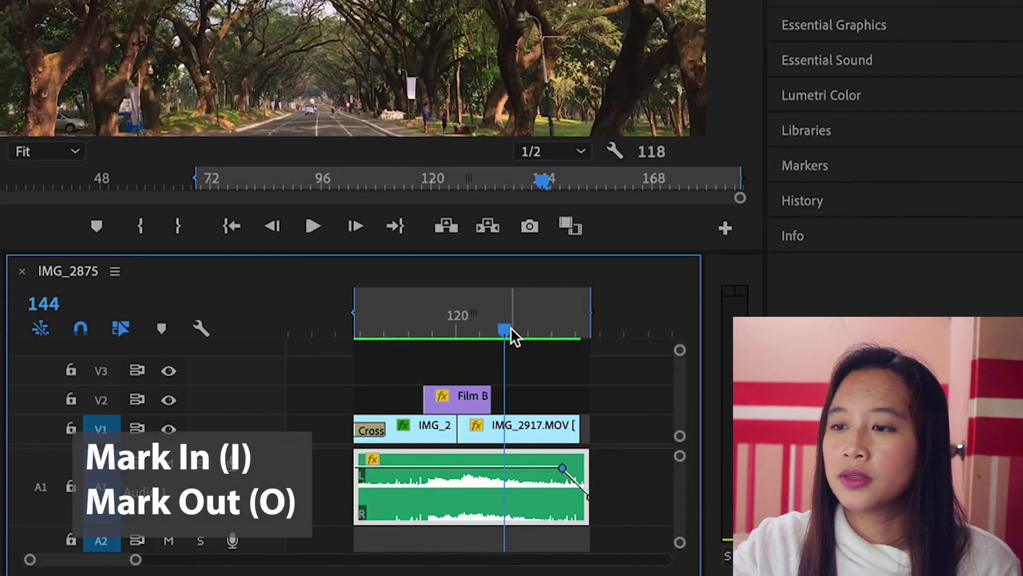
pyautogui.moveTo(658, 423); pyautogui.dragTo(677, 424)
pyautogui.moveTo(587, 322); pyautogui.dragTo(590, 322)
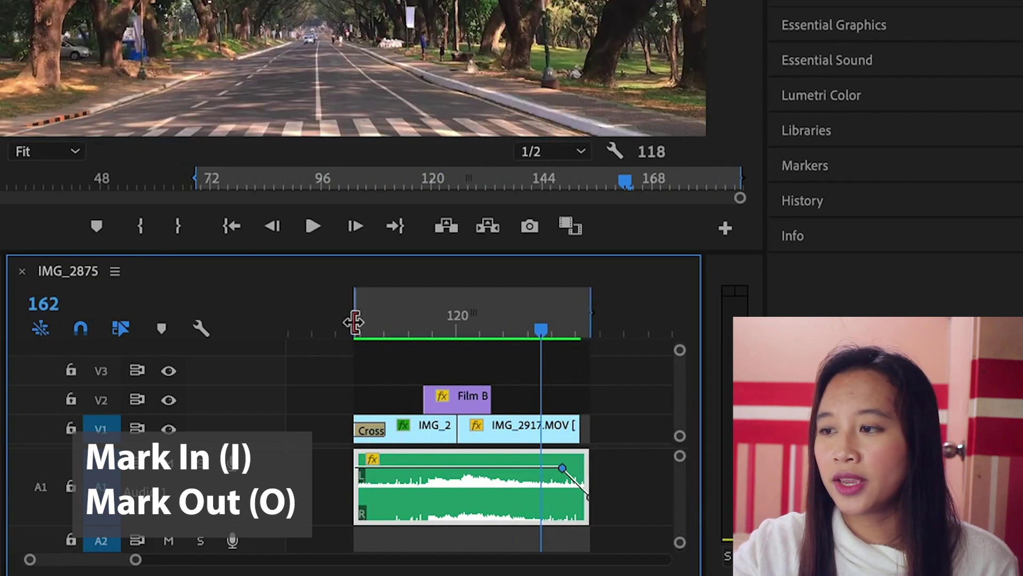
pyautogui.moveTo(354, 322)
pyautogui.mouseDown()
pyautogui.moveTo(379, 322)
pyautogui.moveTo(351, 322)
pyautogui.mouseUp()
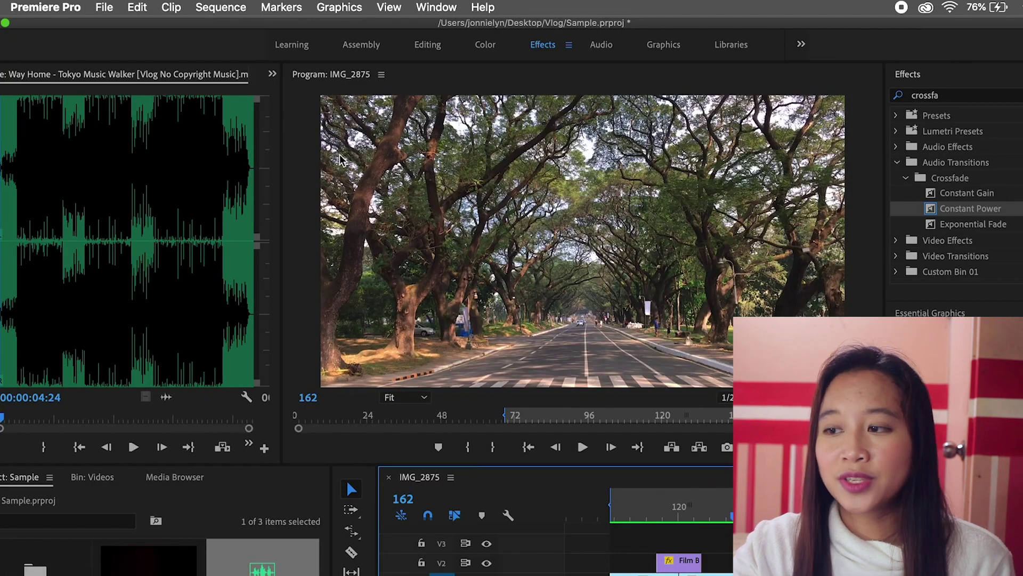
# Open the media export settings via File > Export > Media.
pyautogui.click(108, 7)
pyautogui.moveTo(144, 422)
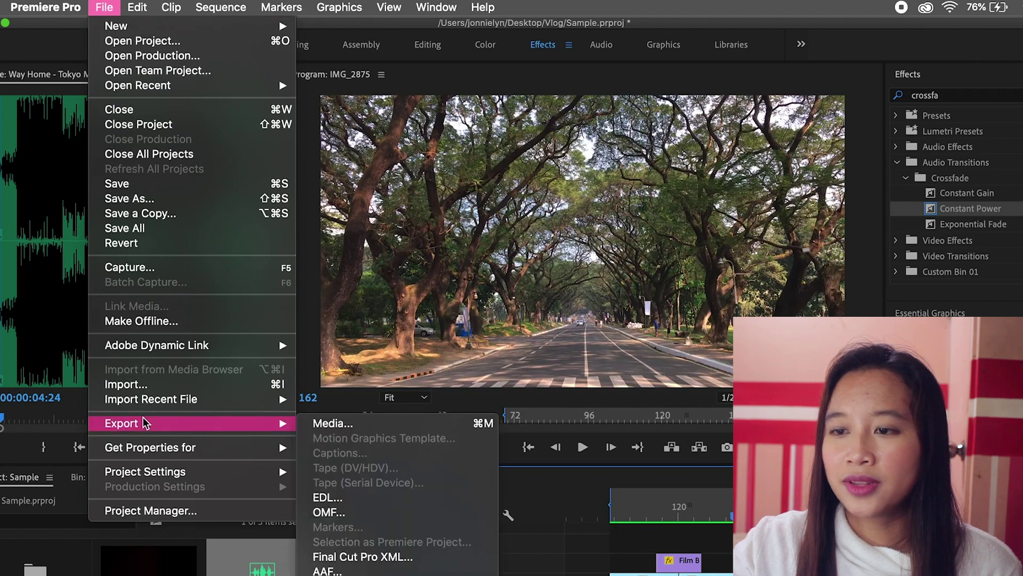
pyautogui.click(318, 427)
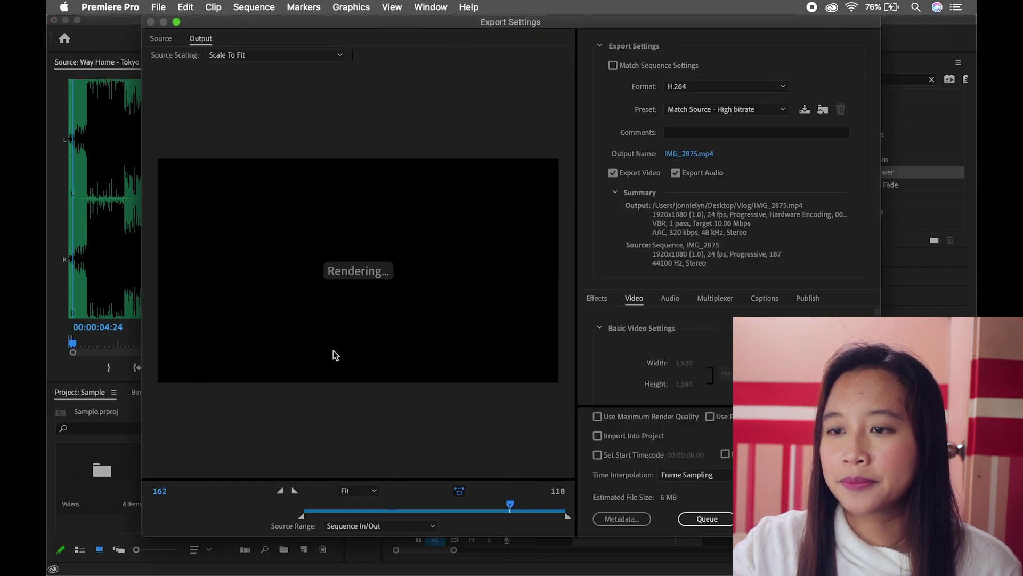
# Keep H.264 as the format and choose the YouTube 1080p Full HD preset.
pyautogui.click(698, 87)
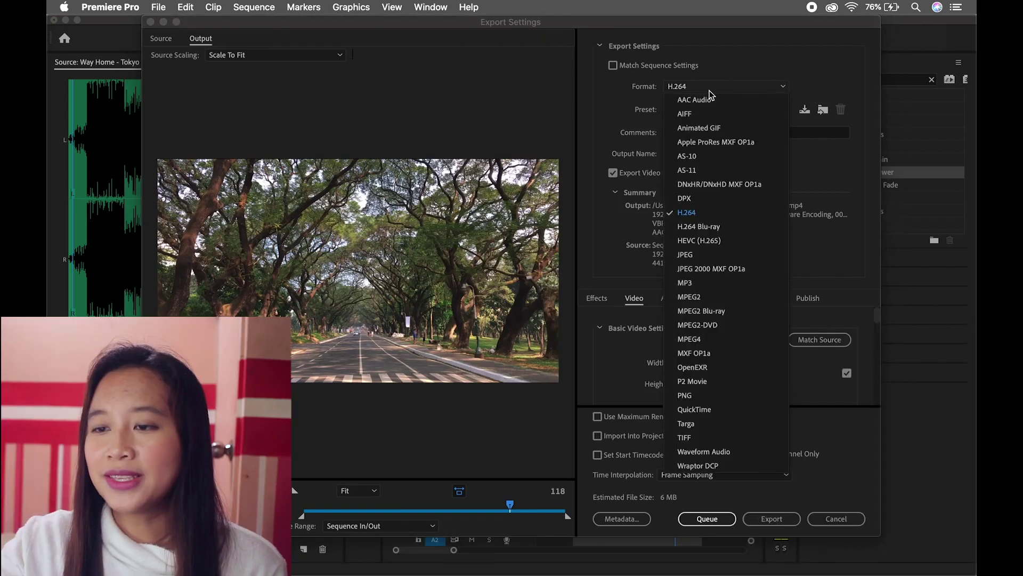
pyautogui.click(694, 213)
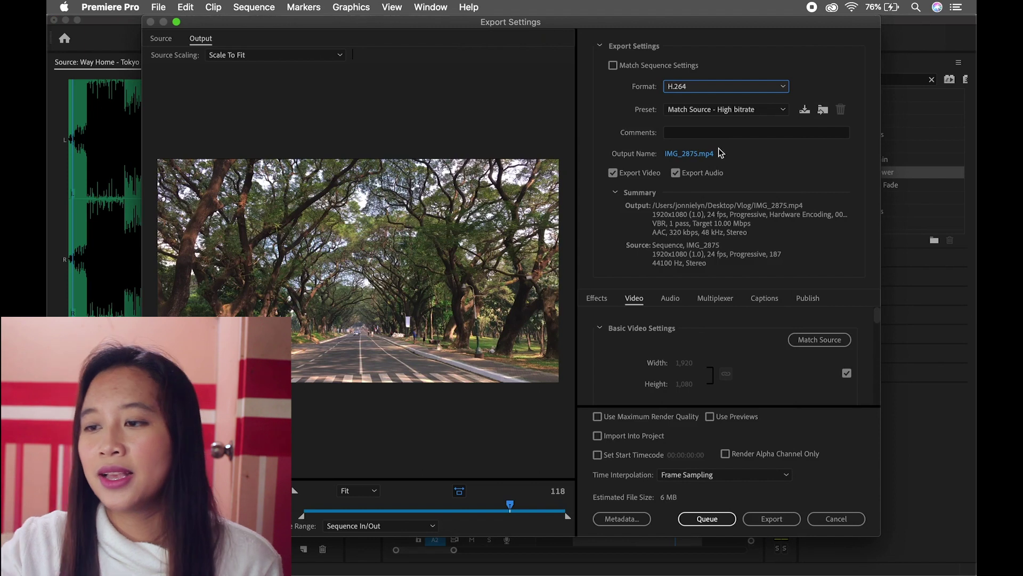
pyautogui.click(726, 113)
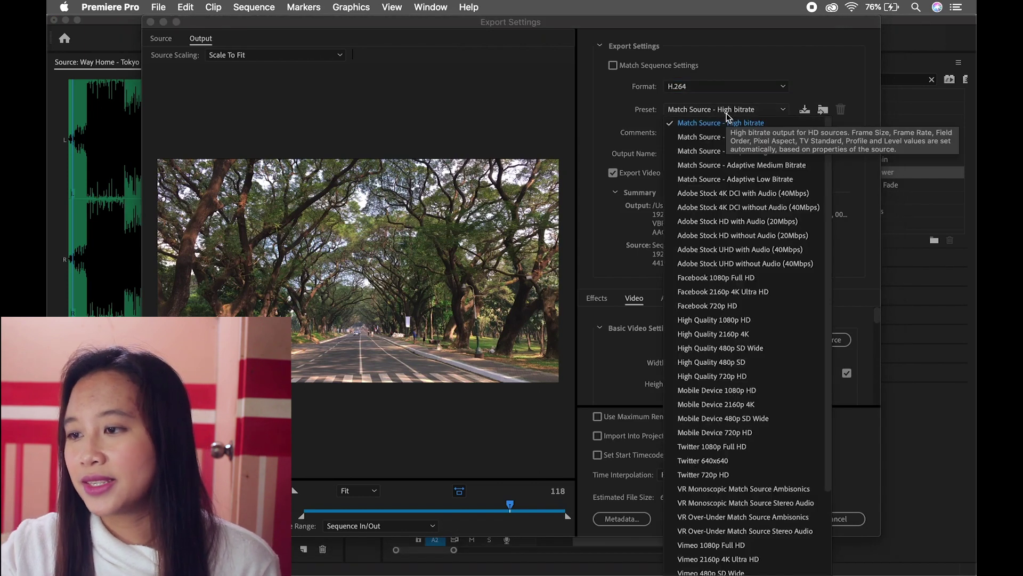
pyautogui.scroll(-3, 750, 406)
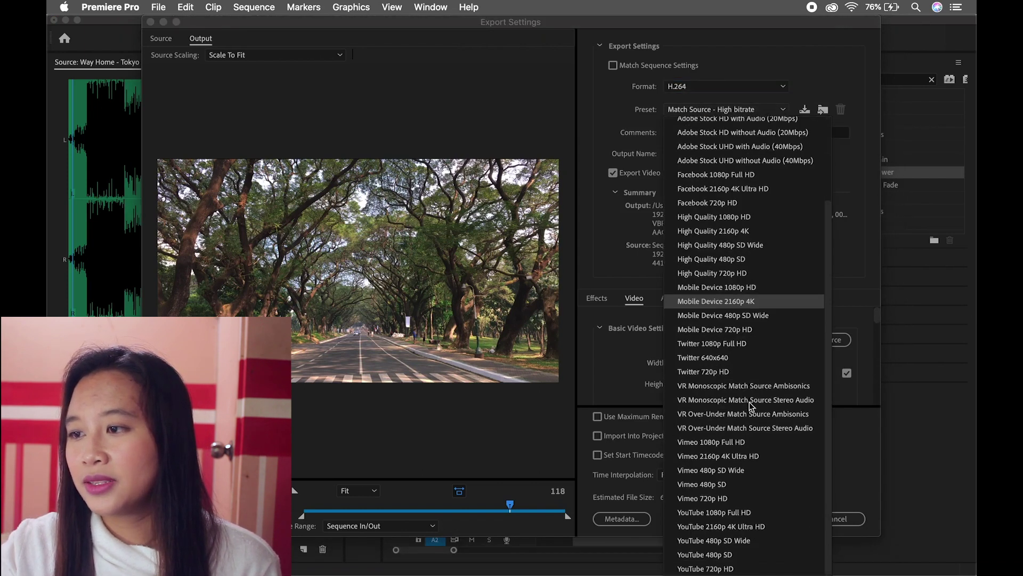
pyautogui.click(726, 510)
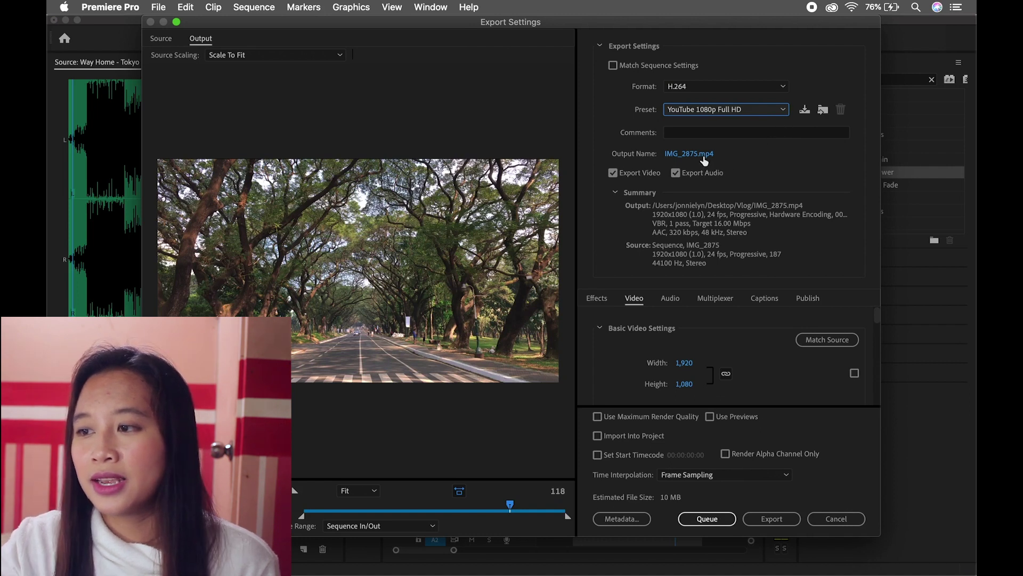
pyautogui.click(689, 154)
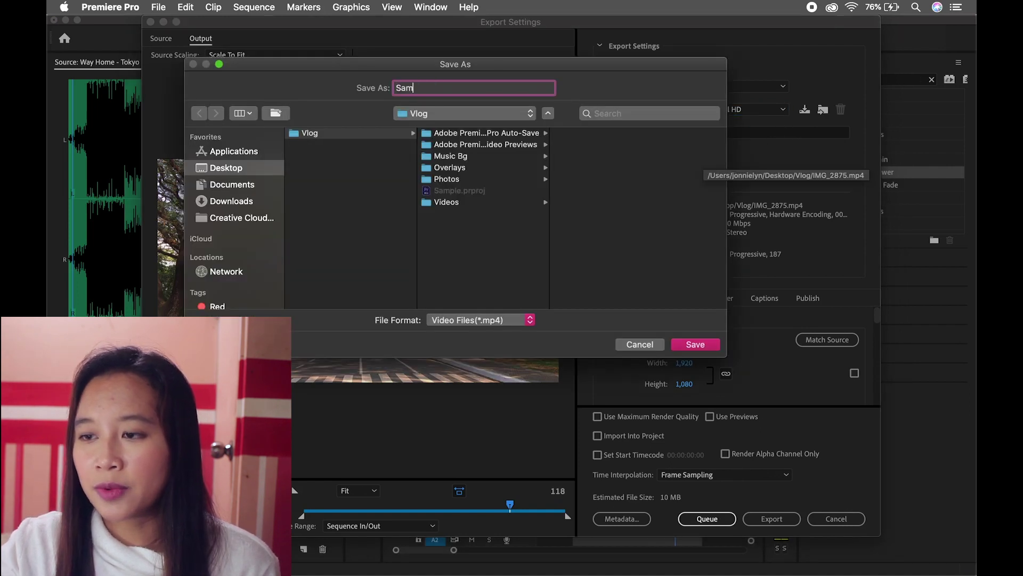
# Save the output as Sample.mp4 in the Vlog folder and encode the sequence.
pyautogui.click(695, 345)
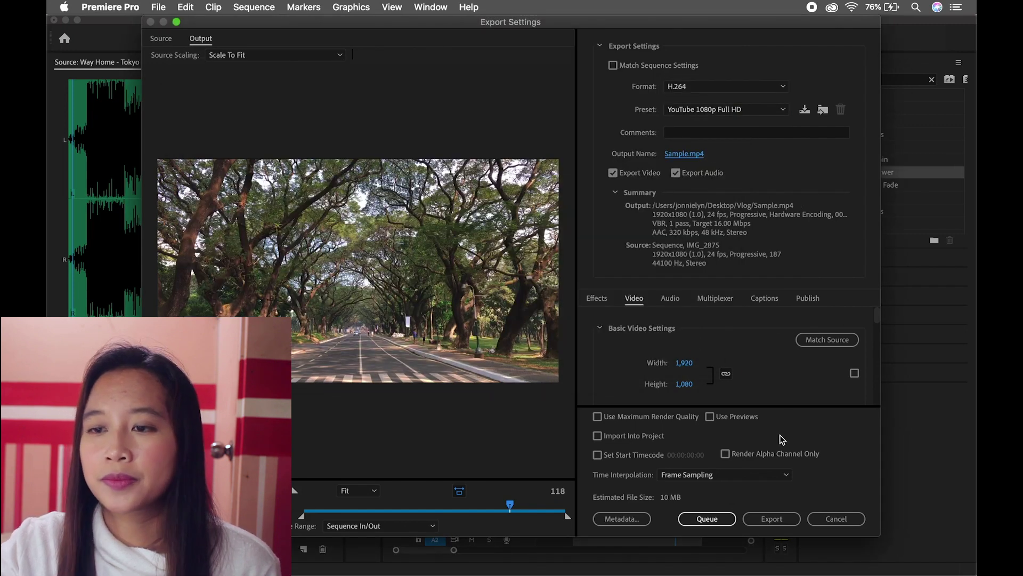
pyautogui.click(765, 518)
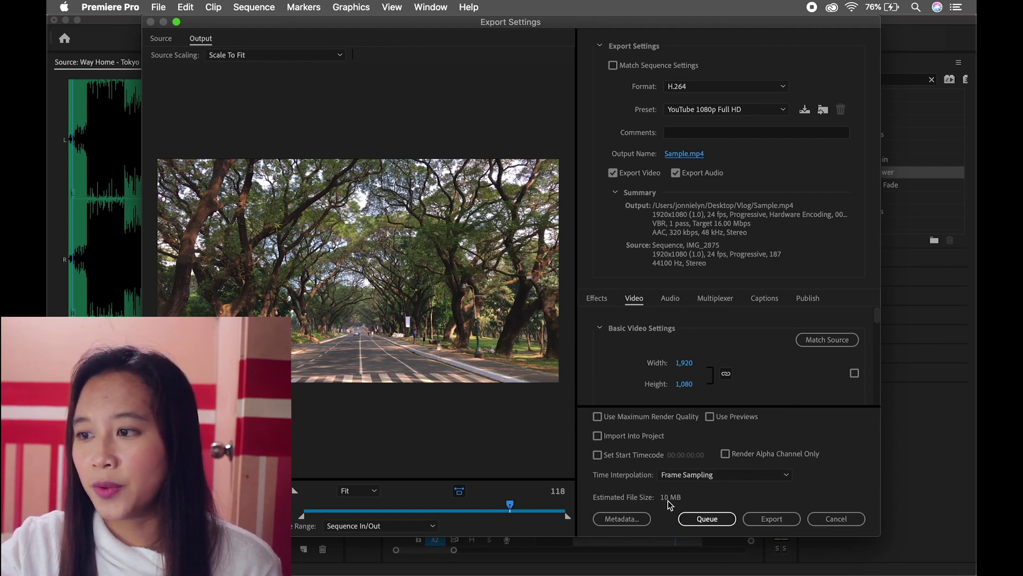
pyautogui.click(767, 522)
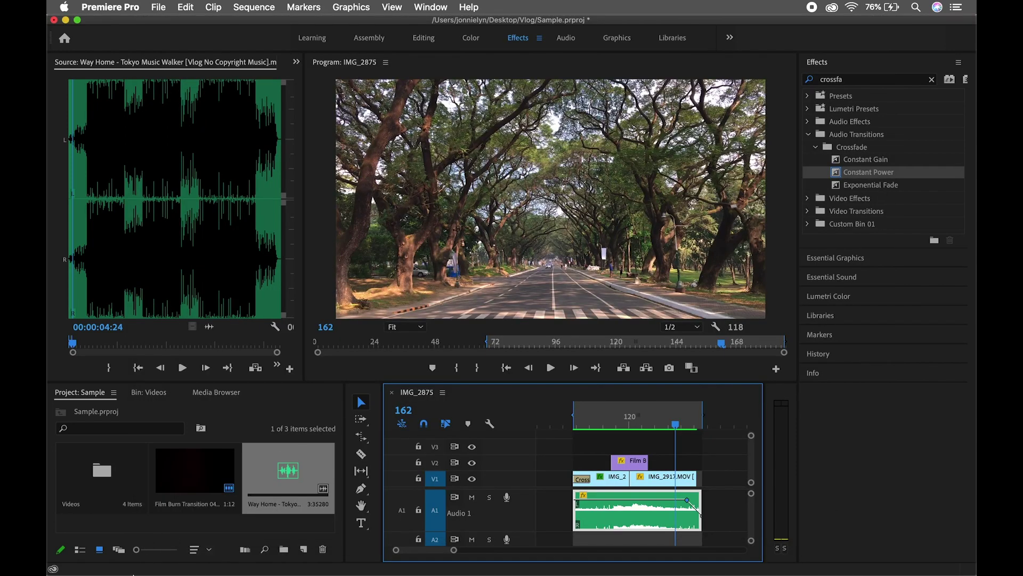
# Quick Look Sample.mp4 from the Desktop's Vlog folder in Finder to verify the export.
pyautogui.click(182, 553)
pyautogui.click(458, 198)
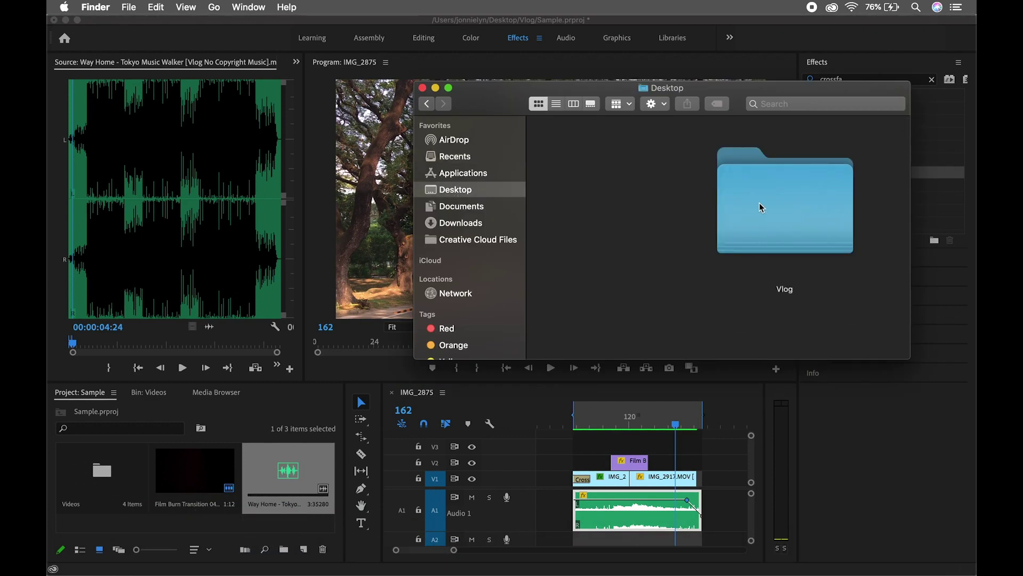
pyautogui.doubleClick(761, 209)
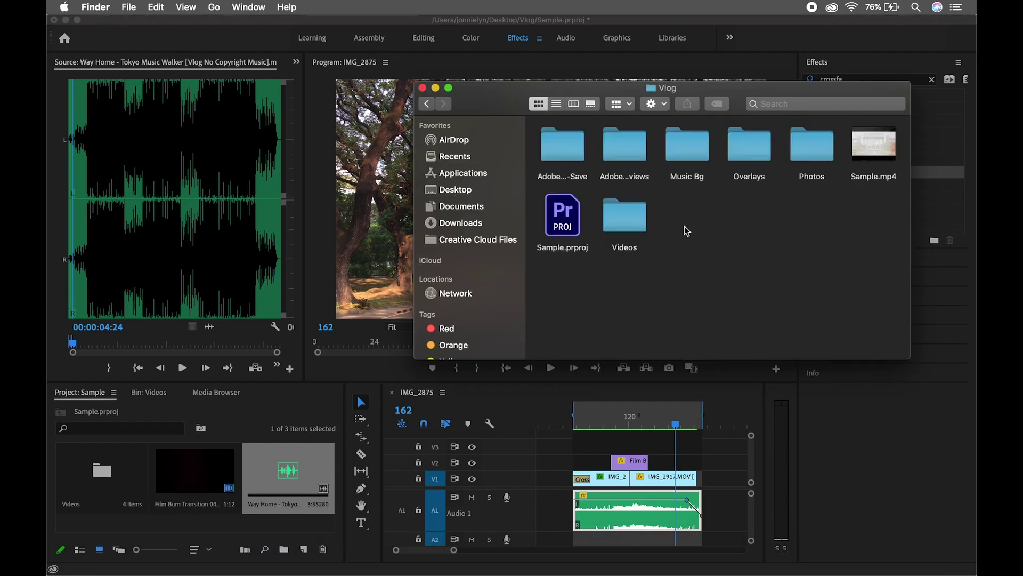
pyautogui.click(875, 177)
pyautogui.press('space')
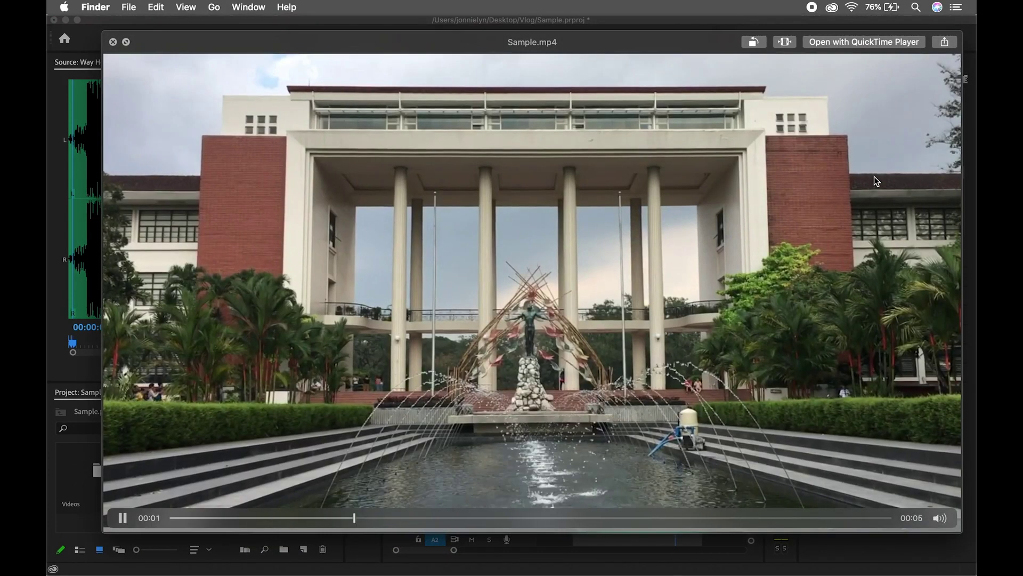